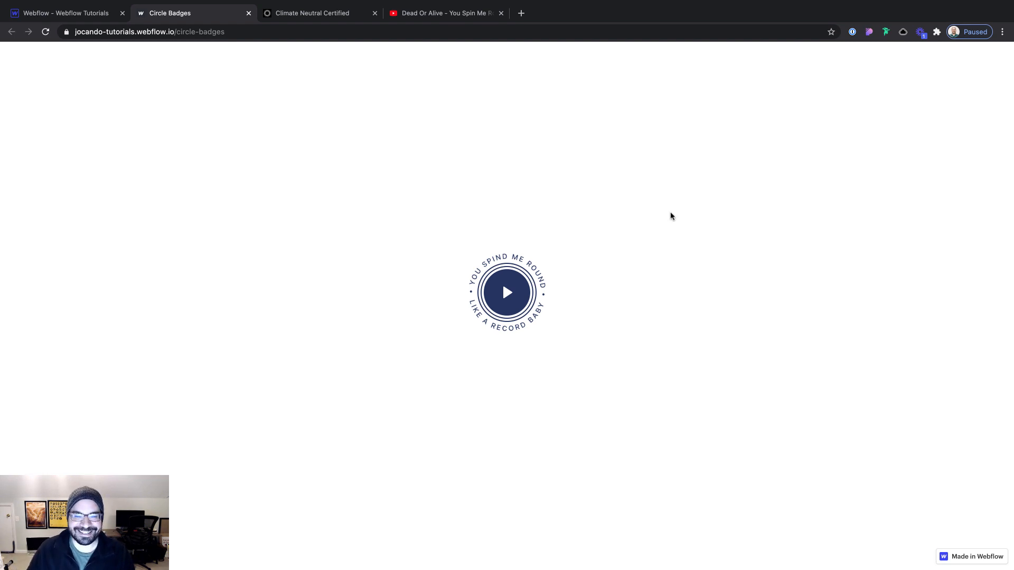
Preview the published circle badge's rotation on scroll, and play and close its lightbox video
scroll(678, 216, "down", 5)
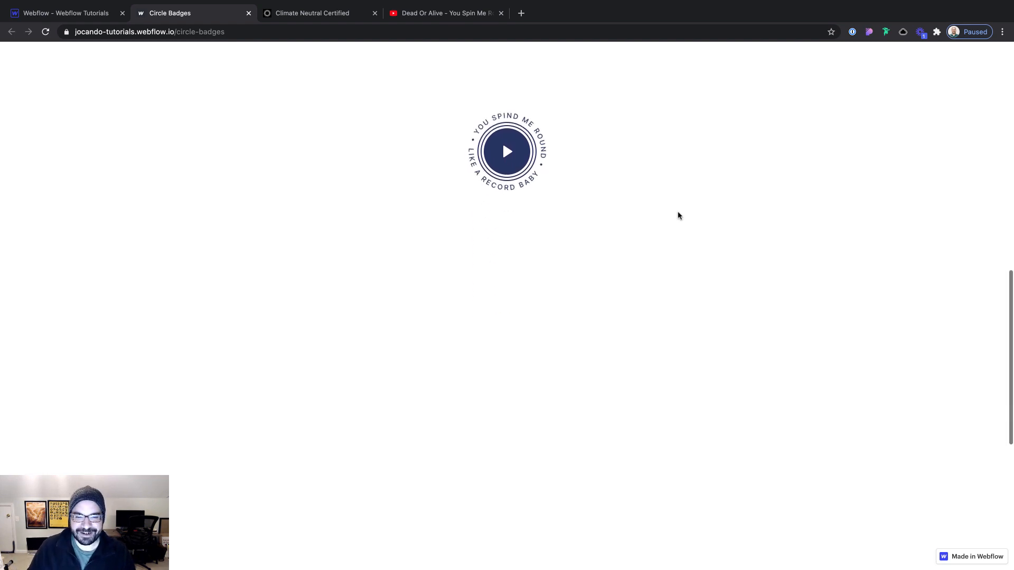
scroll(678, 216, "down", 3)
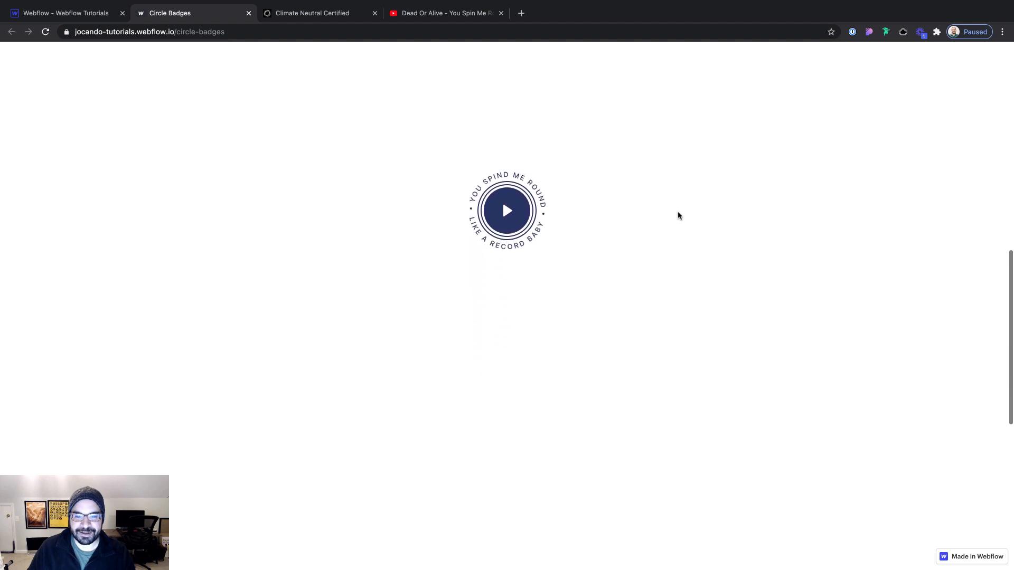
scroll(679, 215, "up", 3)
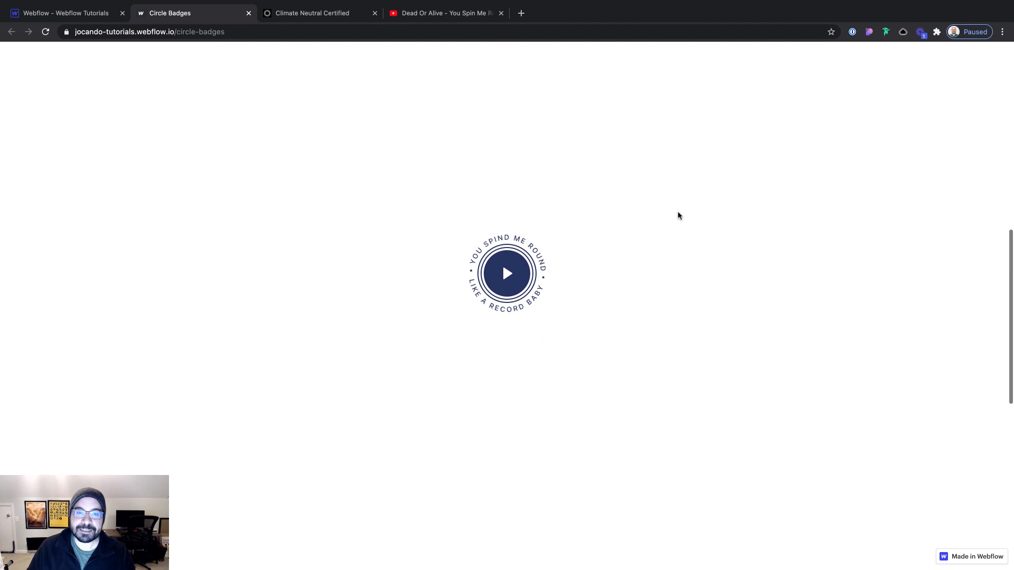
scroll(678, 215, "up", 2)
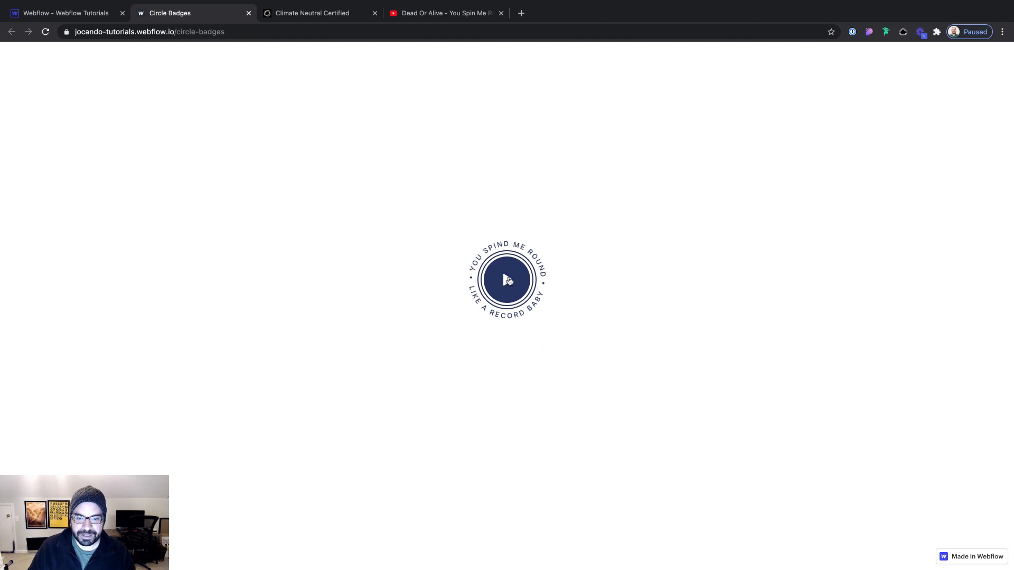
left_click(507, 280)
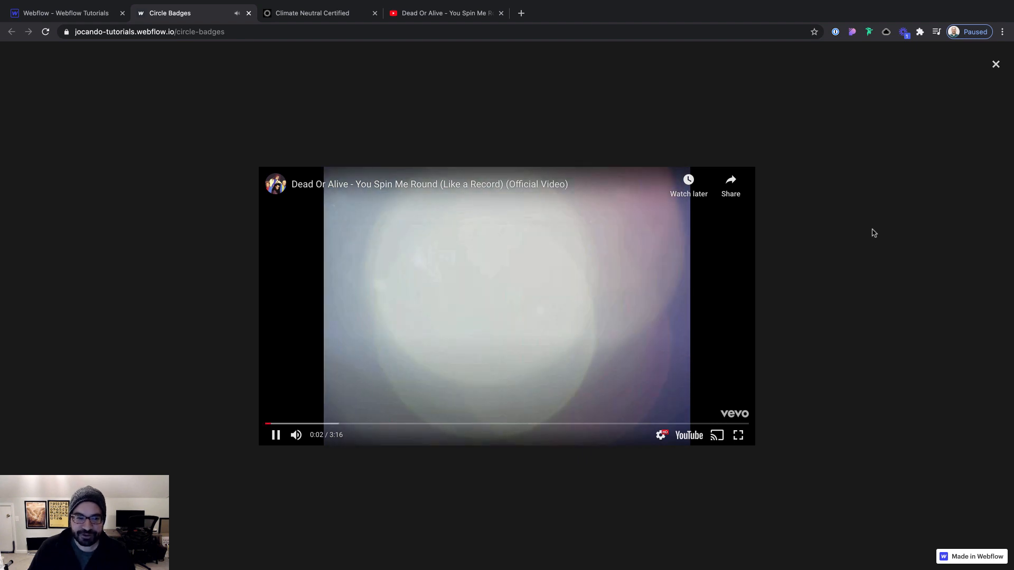
left_click(874, 233)
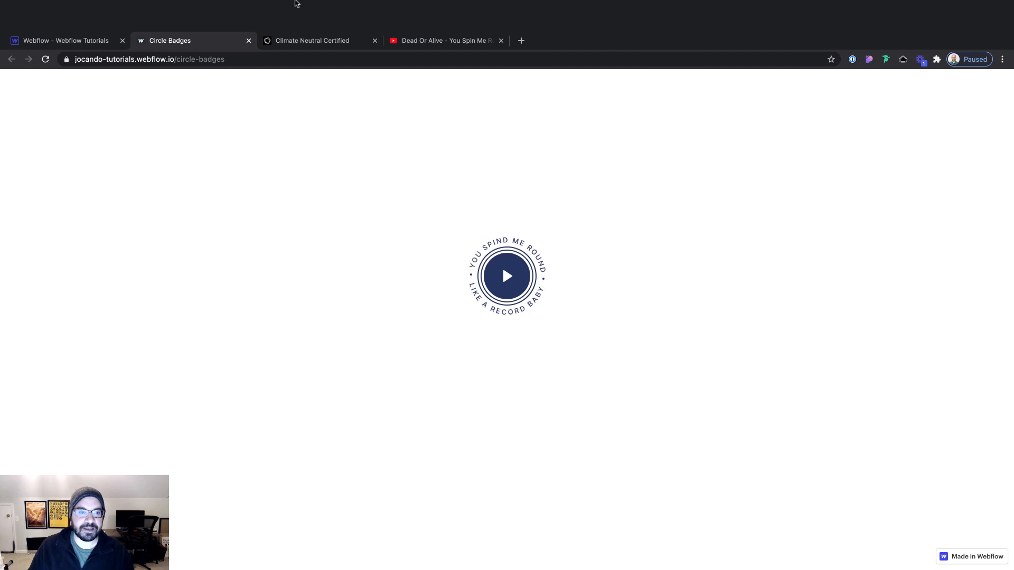
Examine how the globe illustration on the Climate Neutral Certified page rotates with scrolling
left_click(319, 14)
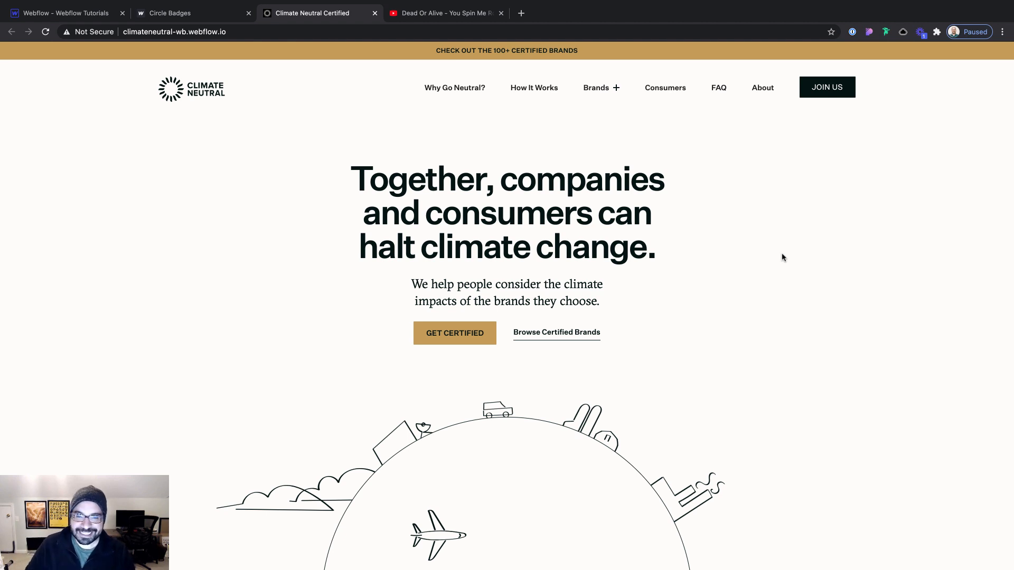
scroll(602, 298, "down", 5)
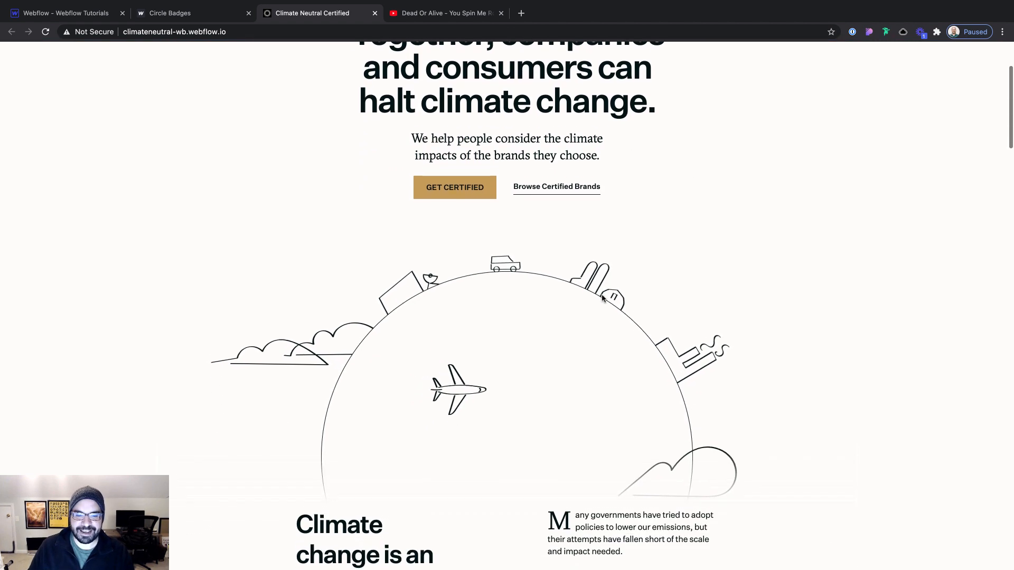
scroll(557, 245, "up", 5)
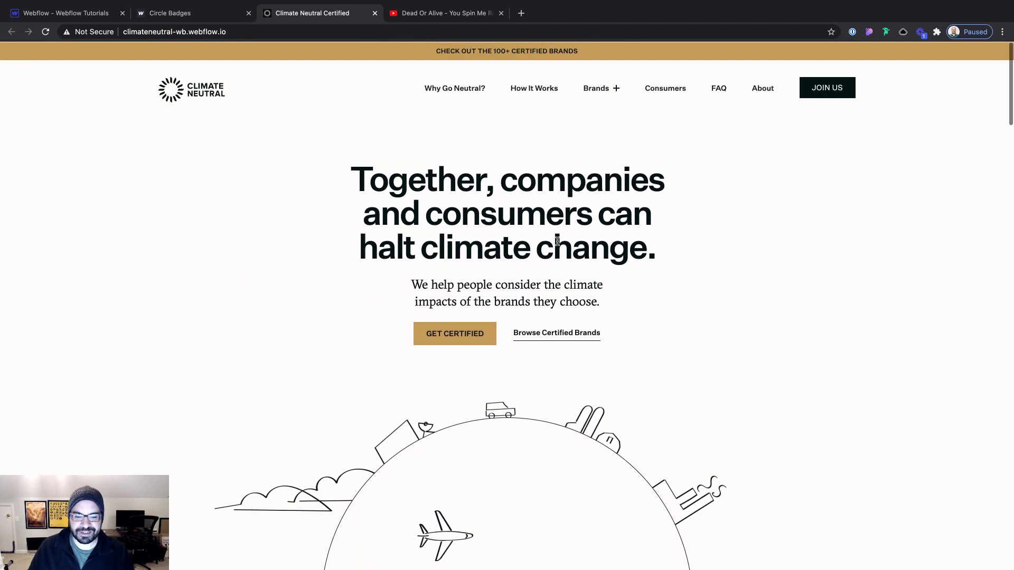
scroll(541, 253, "down", 3)
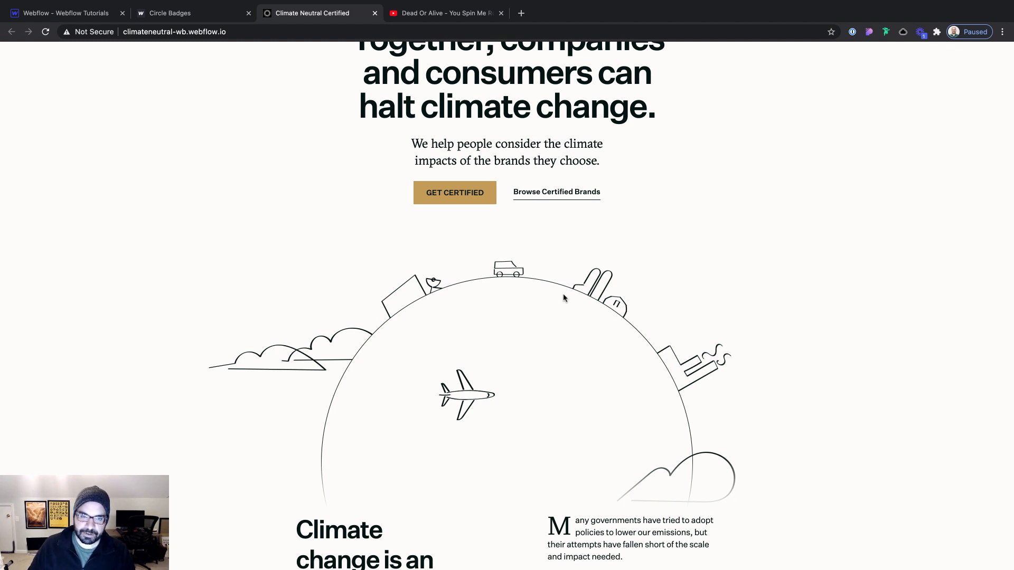
scroll(562, 304, "up", 1)
scroll(562, 304, "up", 2)
scroll(562, 303, "down", 6)
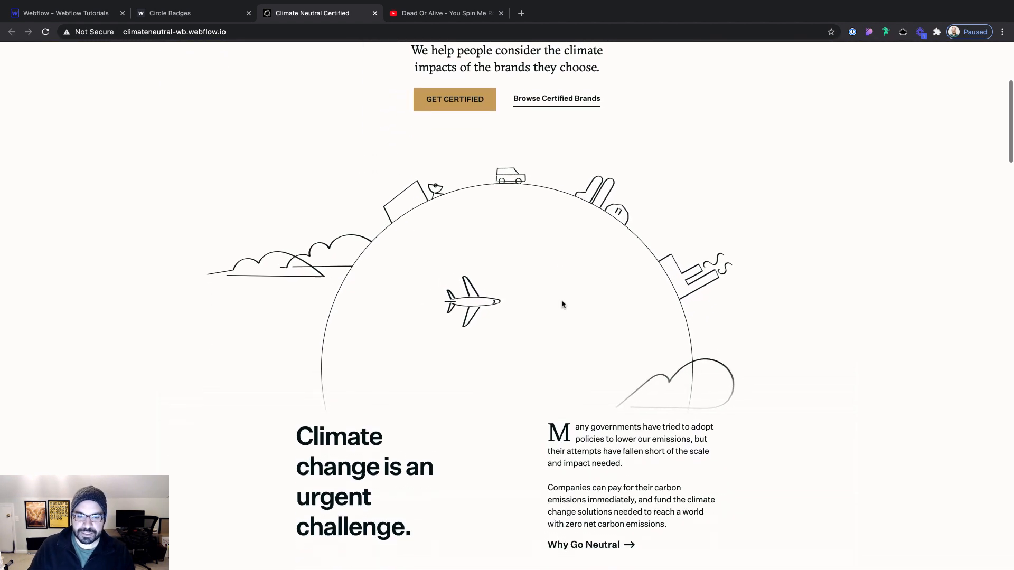
scroll(562, 303, "up", 6)
scroll(562, 303, "down", 2)
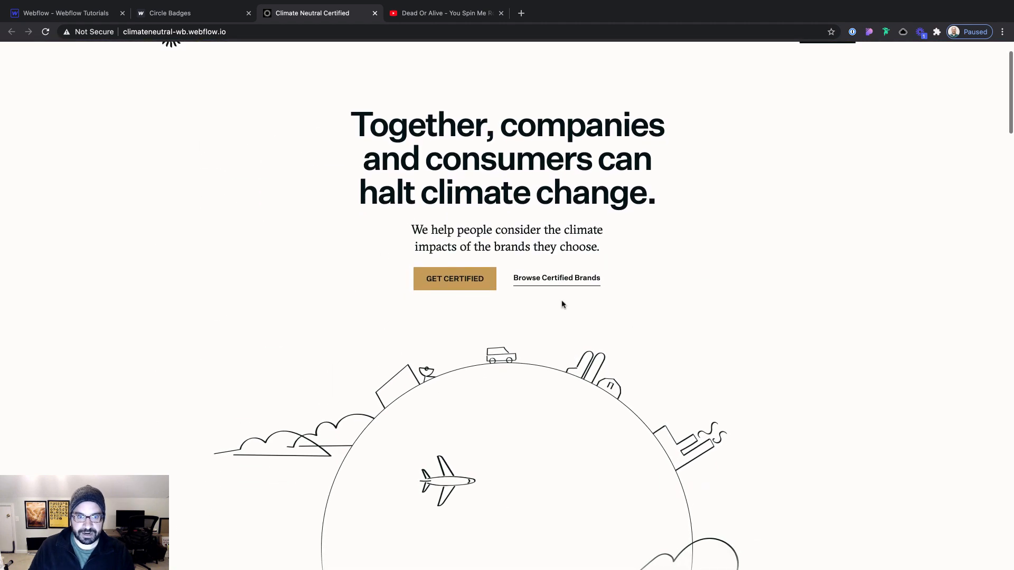
scroll(562, 304, "up", 2)
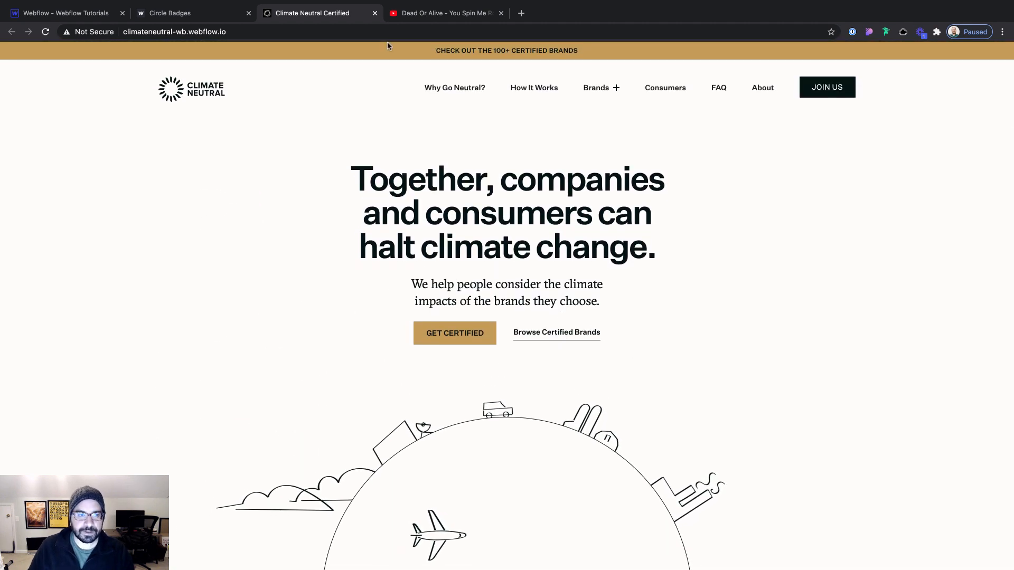
Review the published Circle Badges page again, and switch to Figma to examine the badge design's slogan and play button layers
left_click(214, 13)
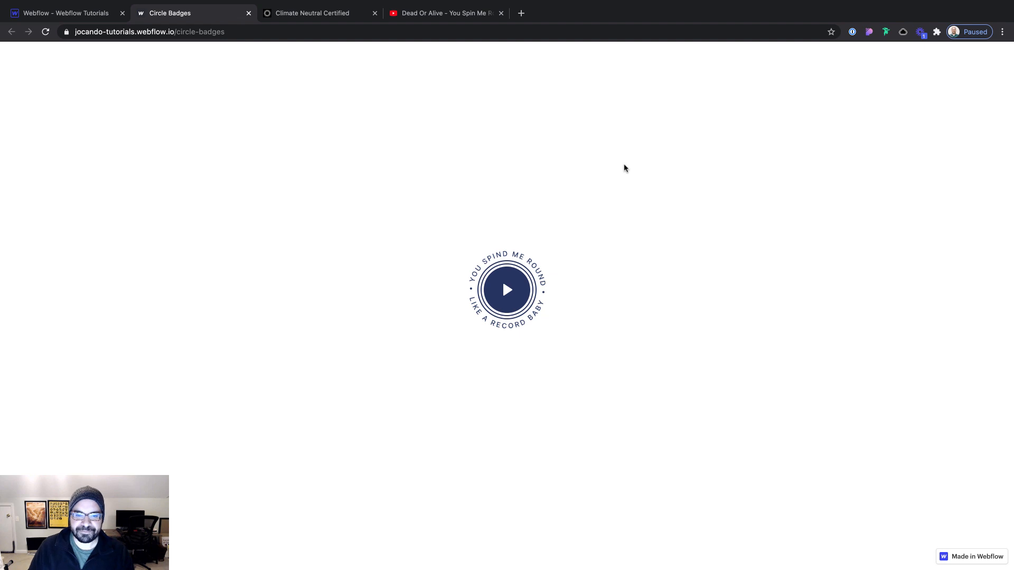
scroll(625, 168, "up", 1)
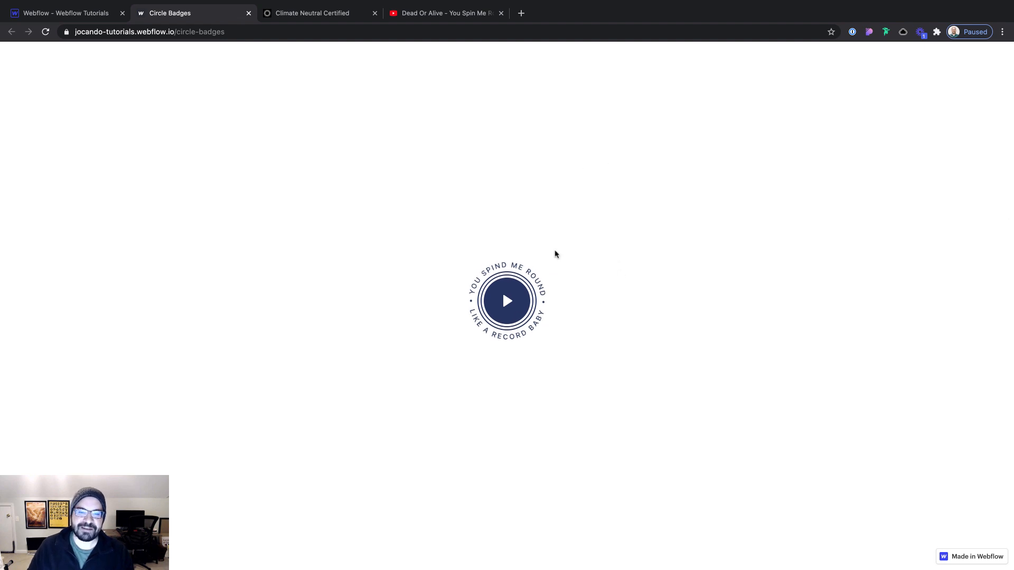
key("super+Tab")
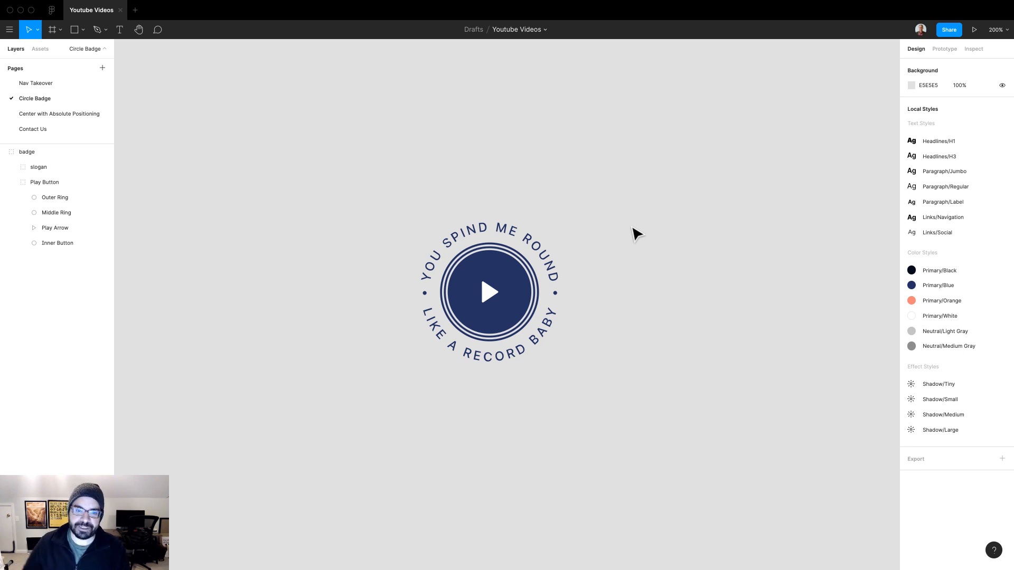
left_click(508, 265)
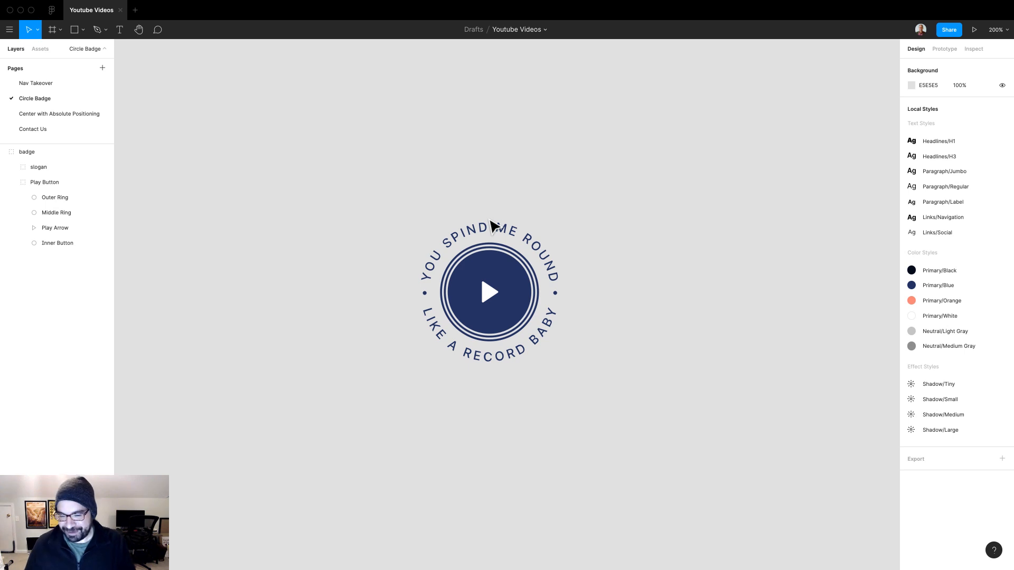
Switch to the Webflow designer and add a Lightbox inside the middle full-screen-flex-center block
key("ctrl+Right")
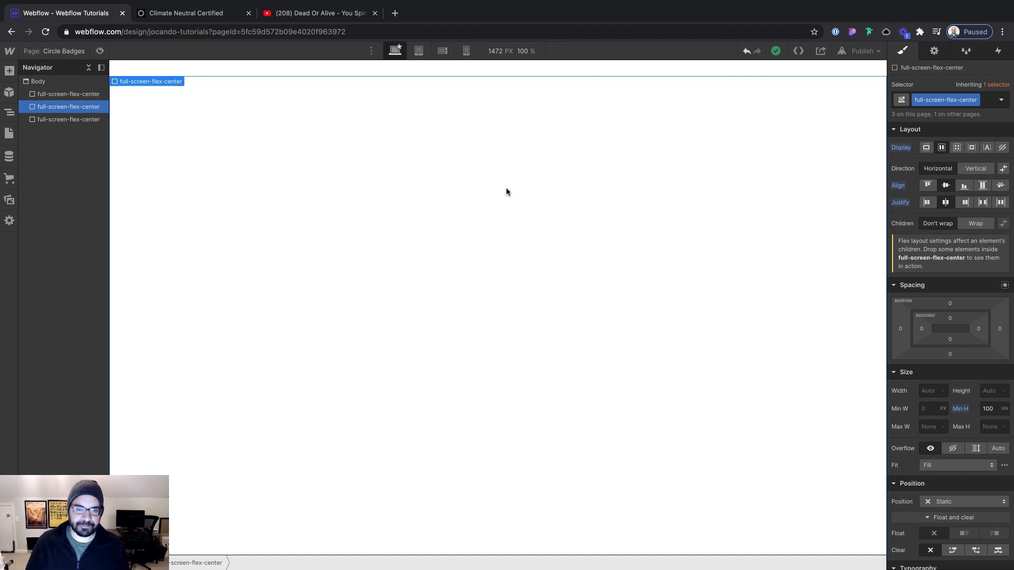
key("super+e")
type("ligh")
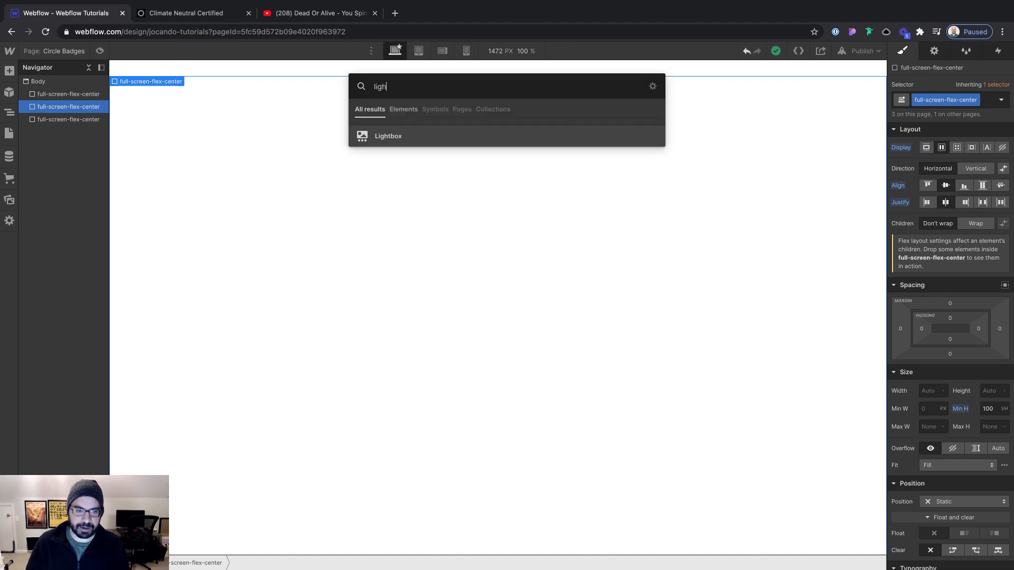
key("Return")
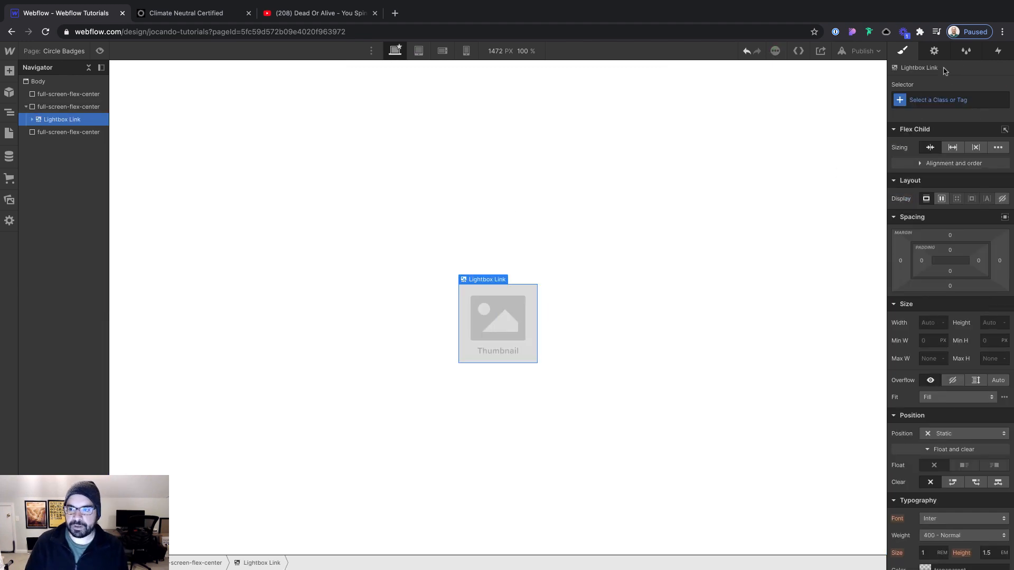
Open the form for adding a video to the lightbox, and copy the Dead Or Alive video's share link from YouTube
left_click(933, 53)
left_click(1002, 123)
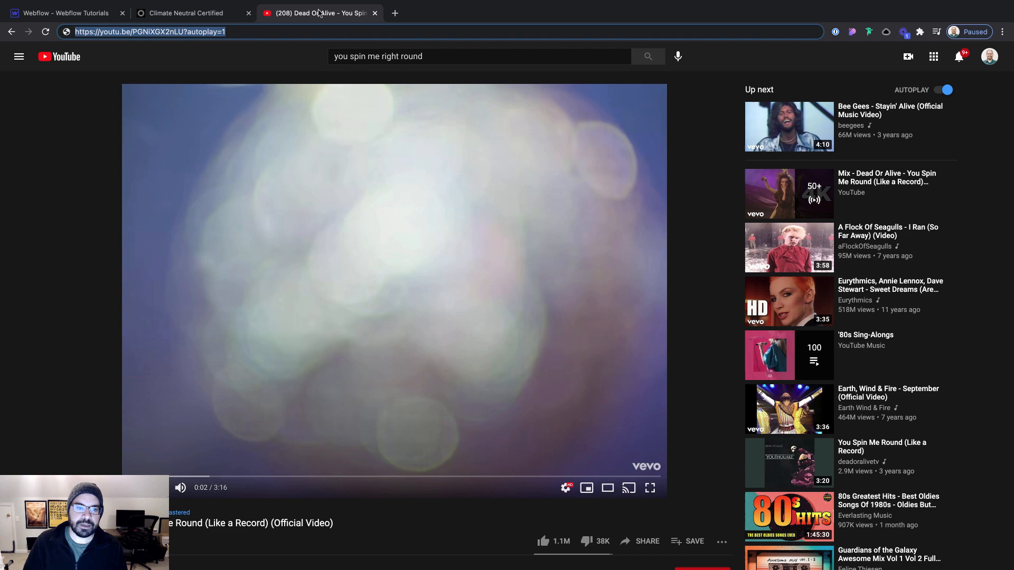
left_click(319, 12)
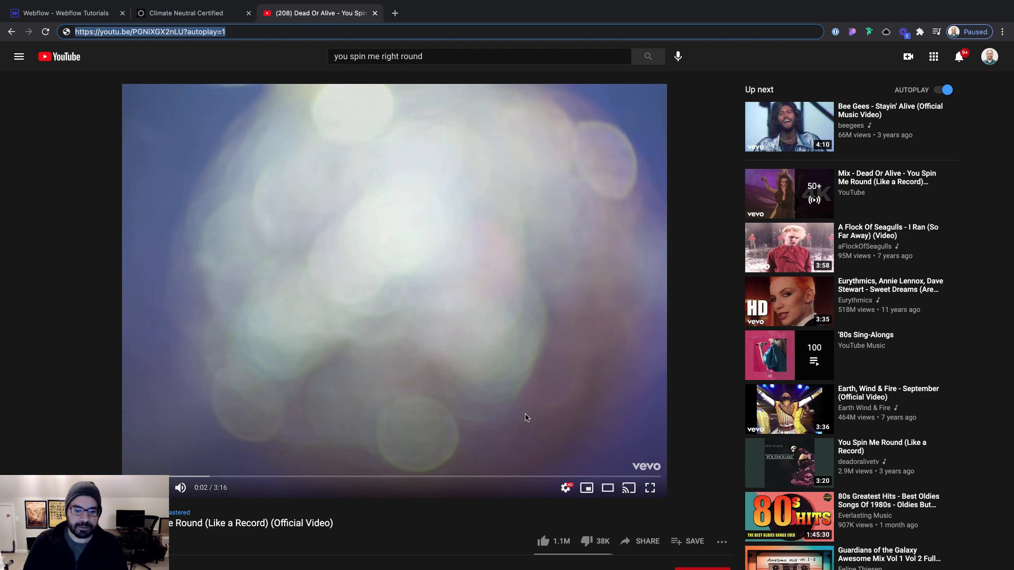
left_click(648, 543)
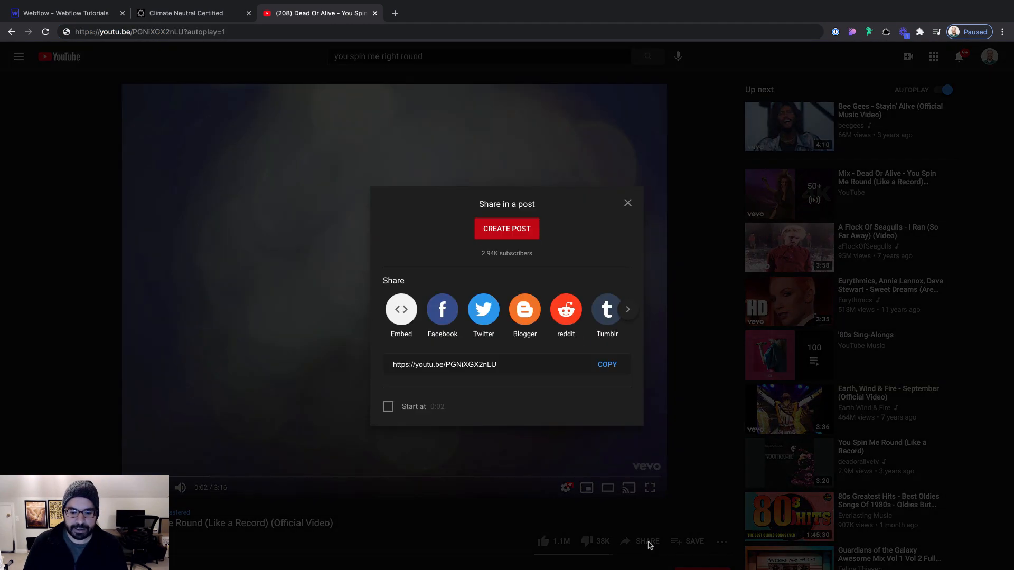
left_click(607, 364)
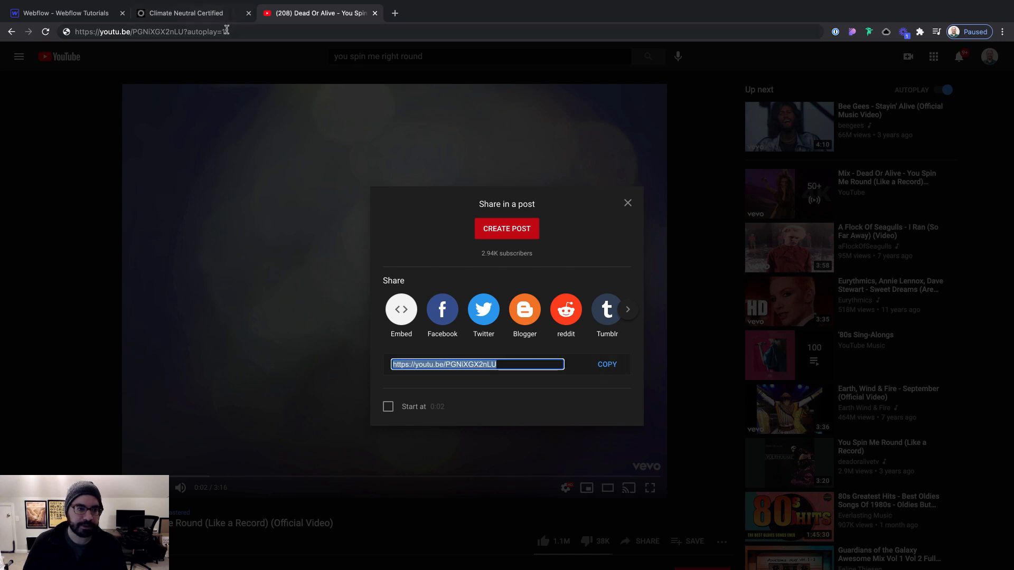
left_click(228, 32)
key("ctrl+v")
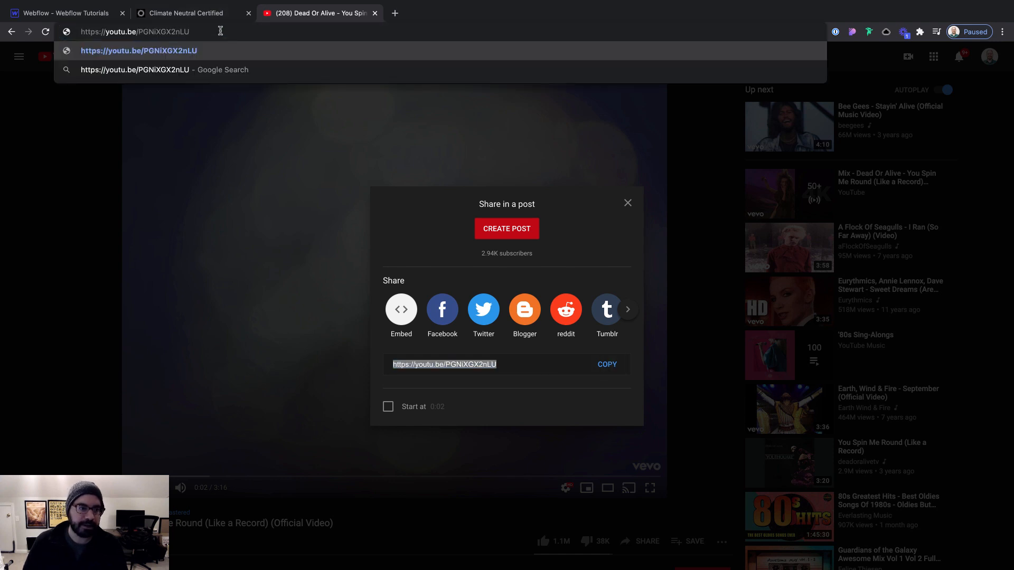
type("?")
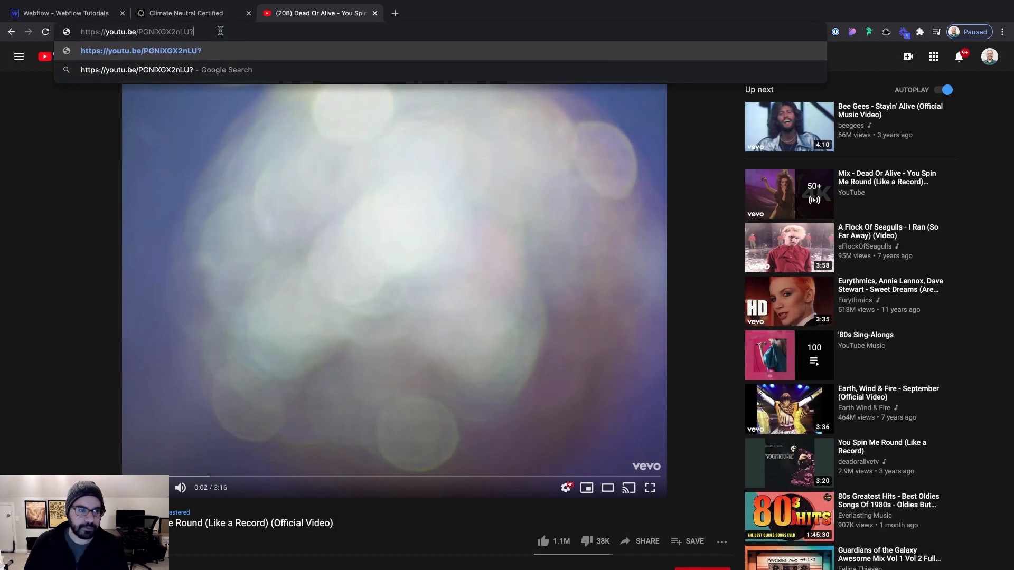
type("autoplay")
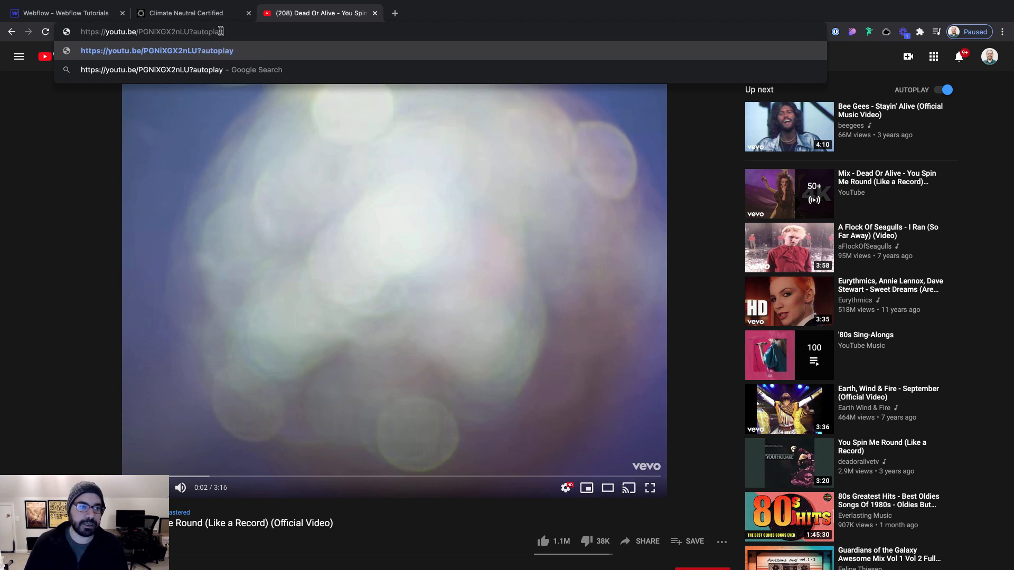
type("=1")
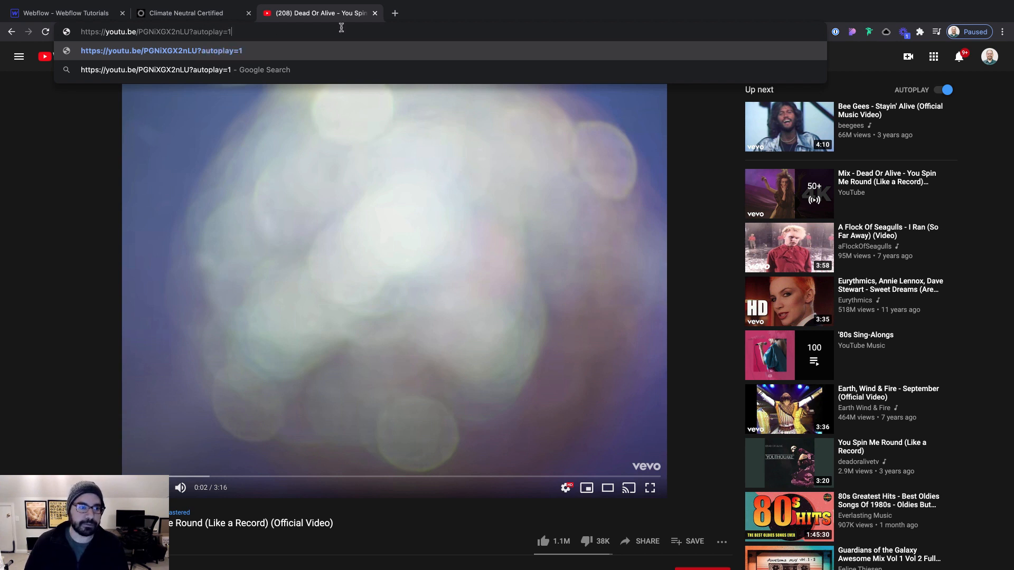
key("shift+Left")
key("shift+Left")
key("shift+Left")
key("shift+Left")
key("shift+Left")
key("shift+Left")
key("shift+Left")
key("shift+Left")
key("shift+Left")
key("shift+Left")
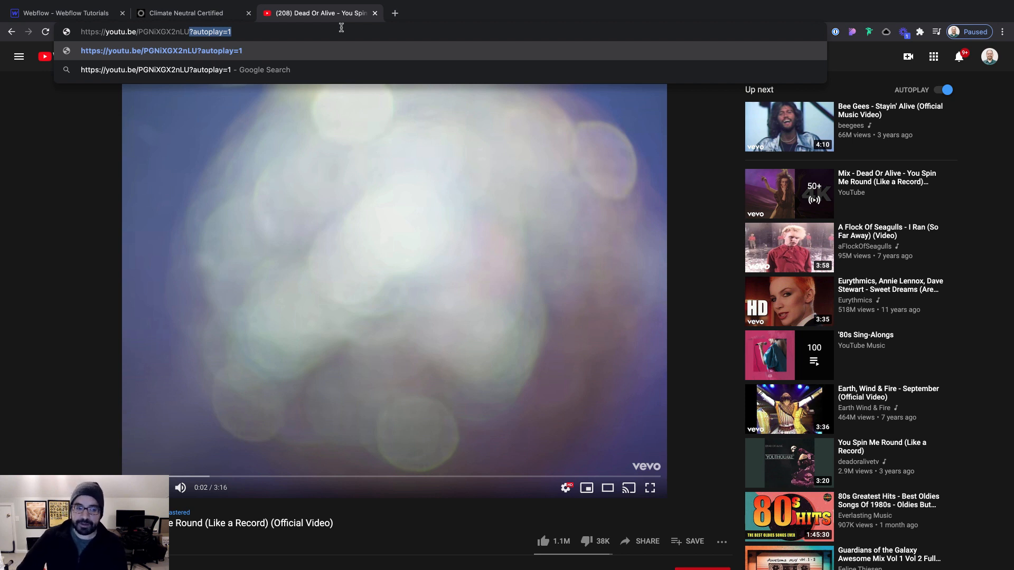
key("ctrl+a")
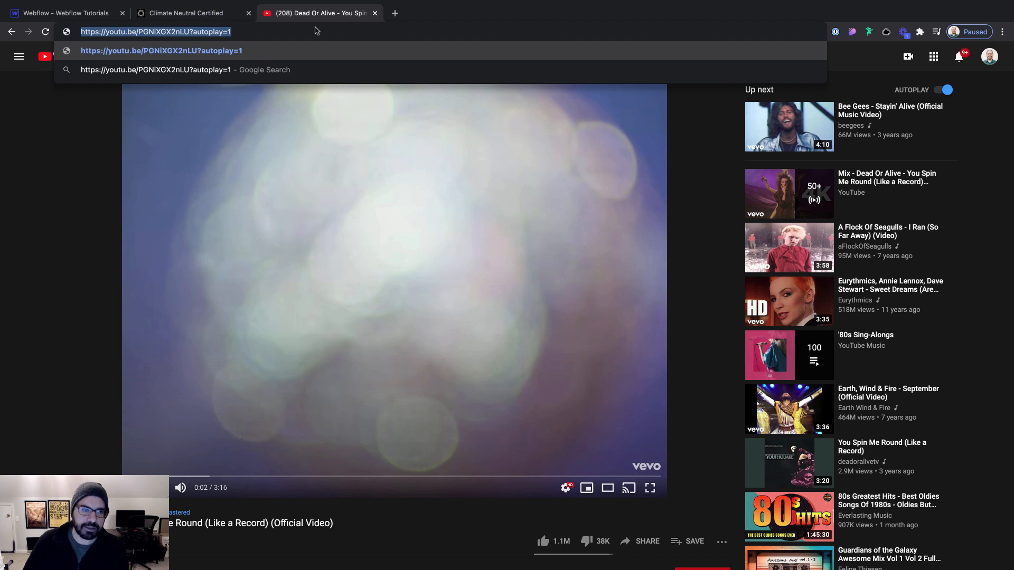
Back in Webflow, paste the autoplay link as the lightbox's video URL and save it
left_click(74, 12)
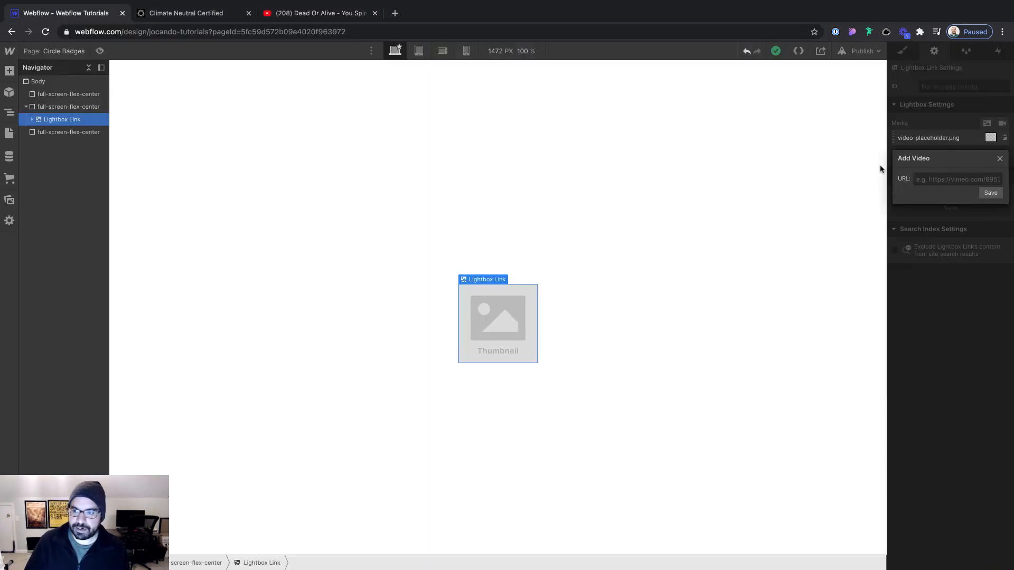
left_click(932, 179)
key("ctrl+v")
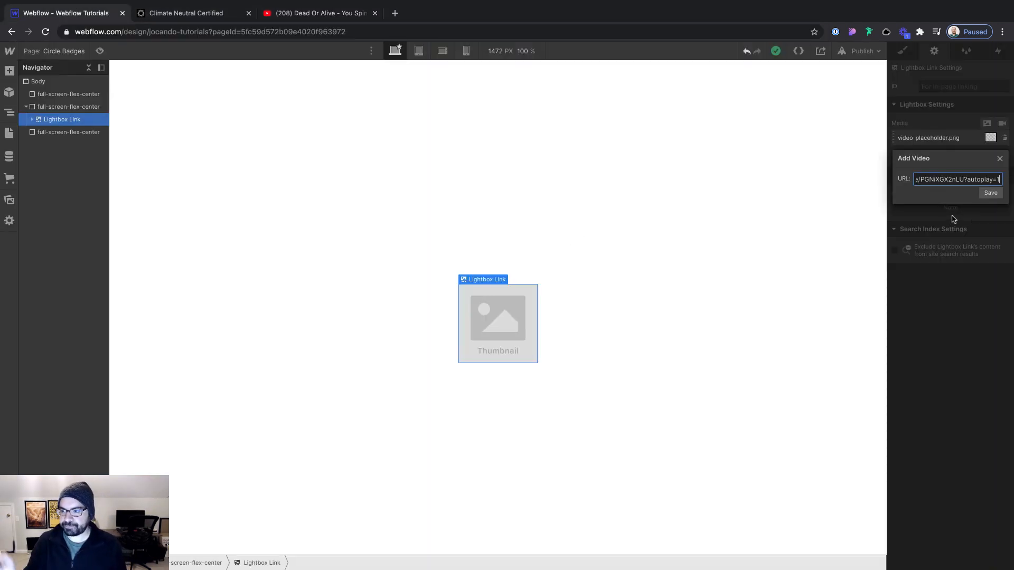
left_click(991, 192)
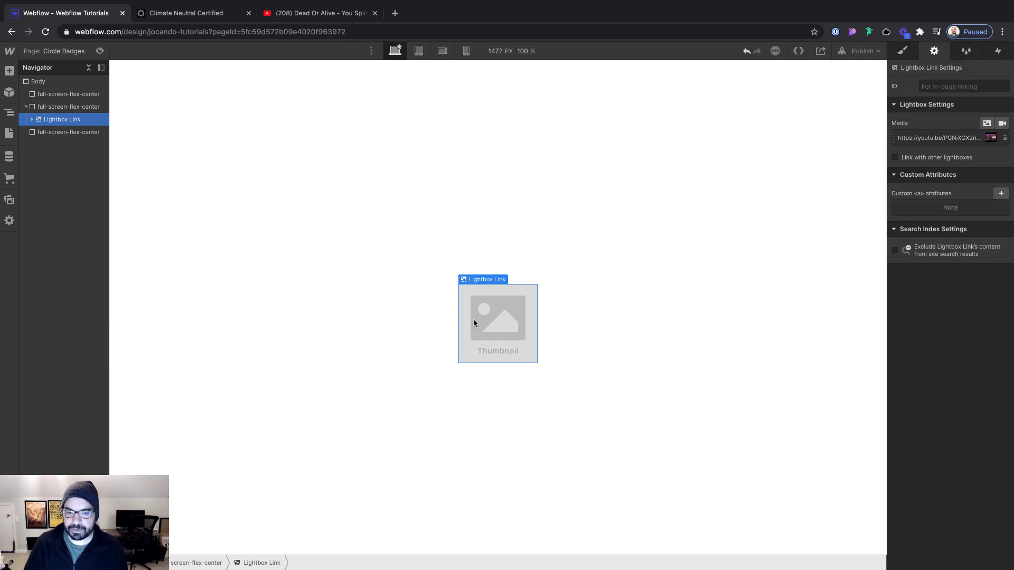
Delete the thumbnail image from the Lightbox Link and add a Div Block inside it instead
left_click(499, 319)
key("Delete")
left_click(498, 319)
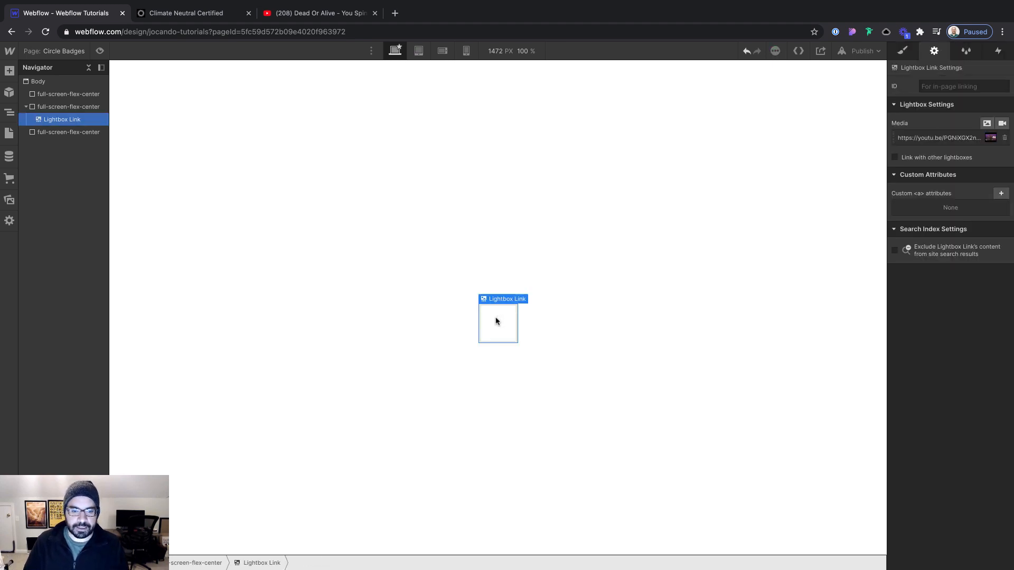
key("ctrl+e")
type("div")
key("Return")
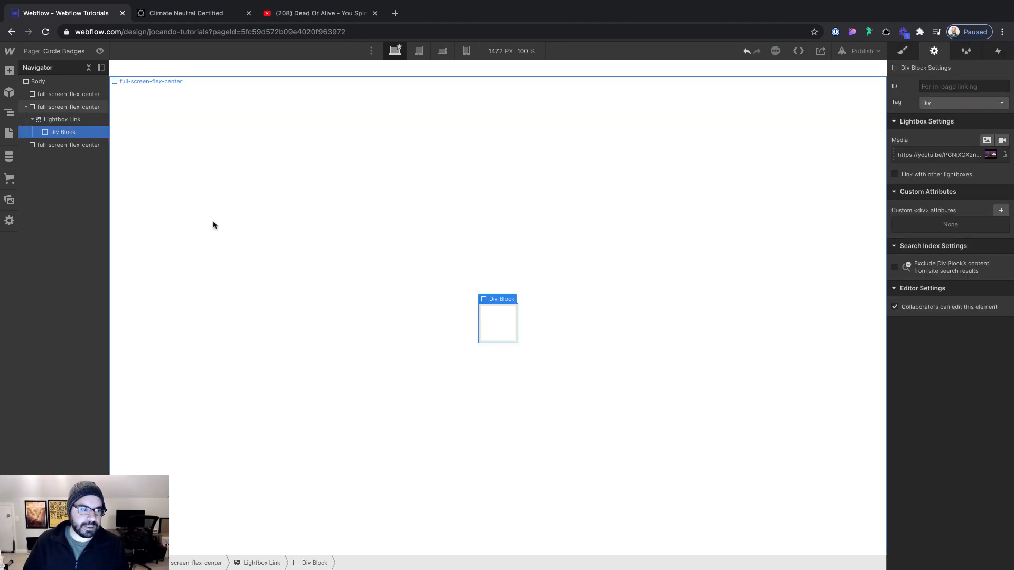
Duplicate the Div Block inside the Lightbox Link and nest the copy within the original Div Block
left_click(62, 119)
left_click(64, 132)
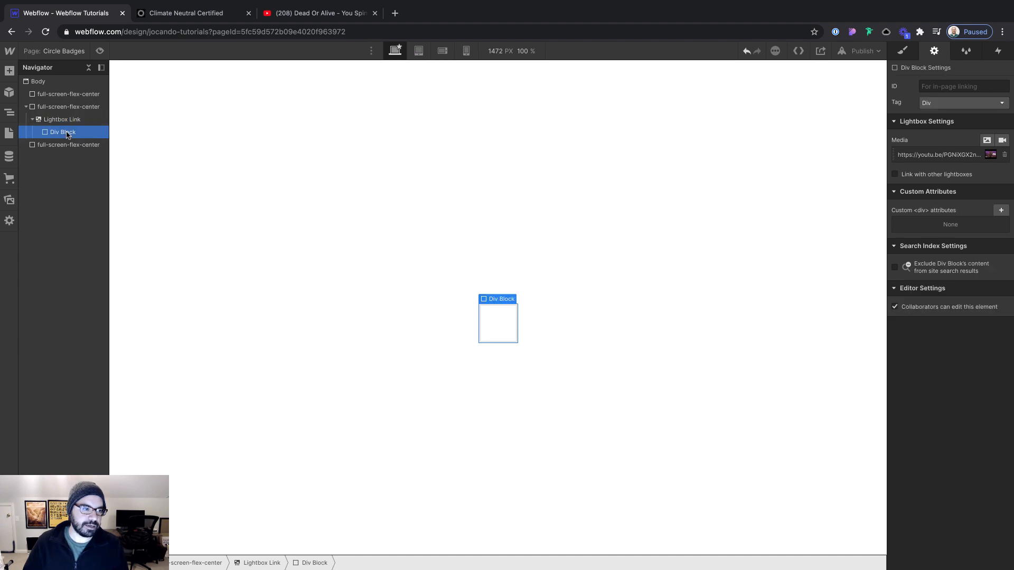
key("ctrl+c")
key("ctrl+v")
left_click_drag(66, 133, 63, 142)
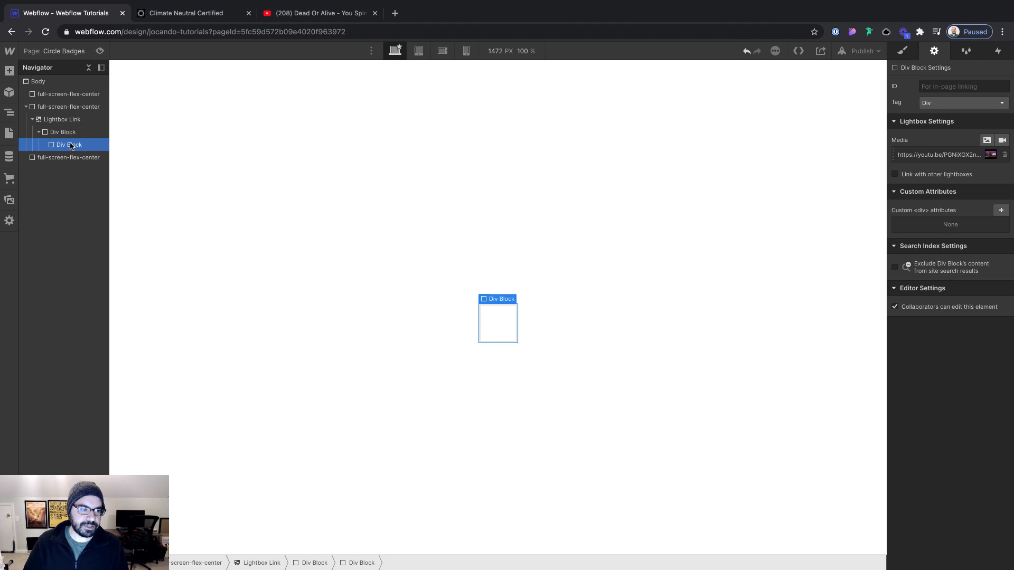
Create the class spind-outer on the Lightbox Link and apply the same class to the Div Block directly inside it
left_click(64, 118)
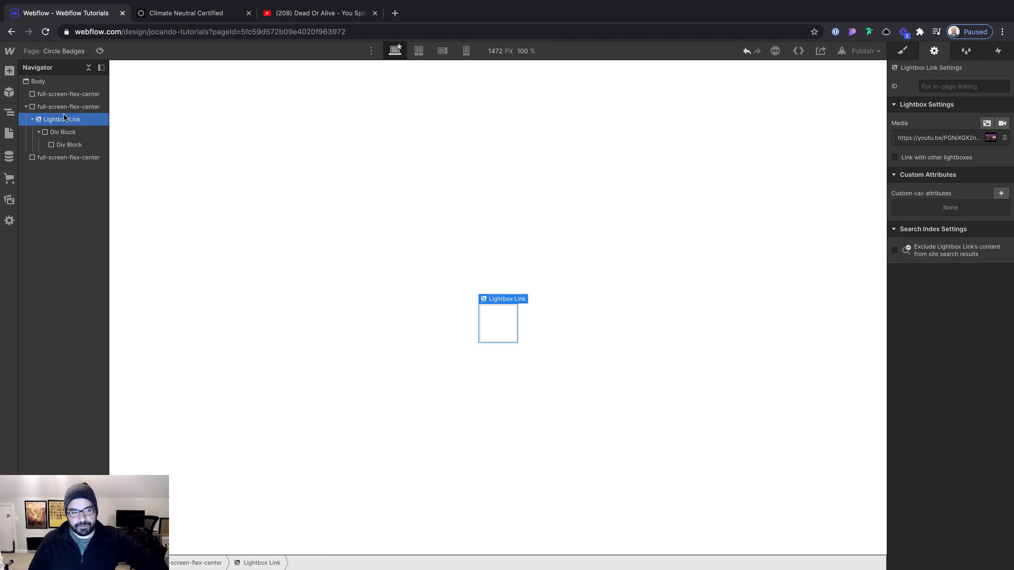
key("super+Return")
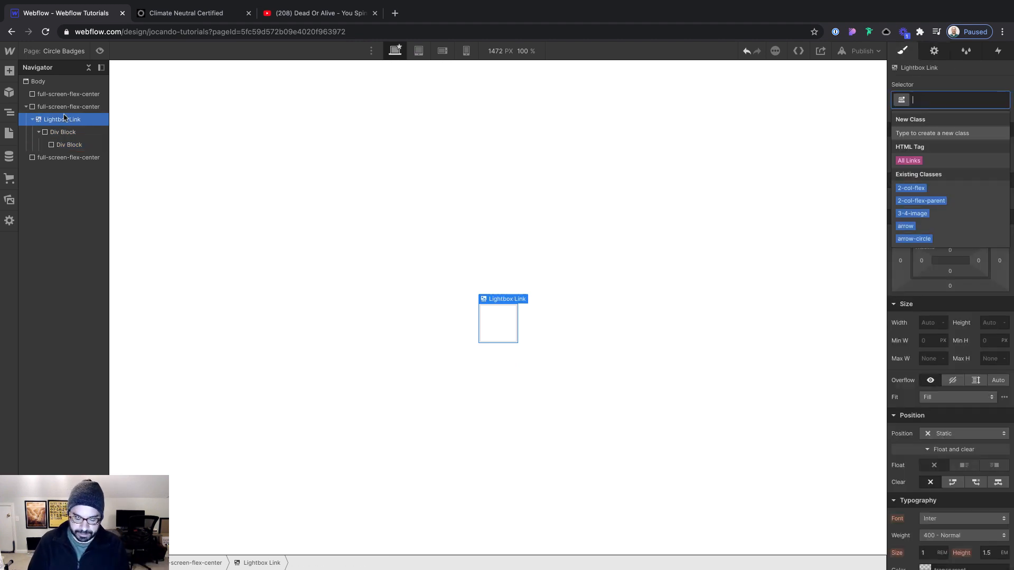
type("spind0o")
key("BackSpace")
key("BackSpace")
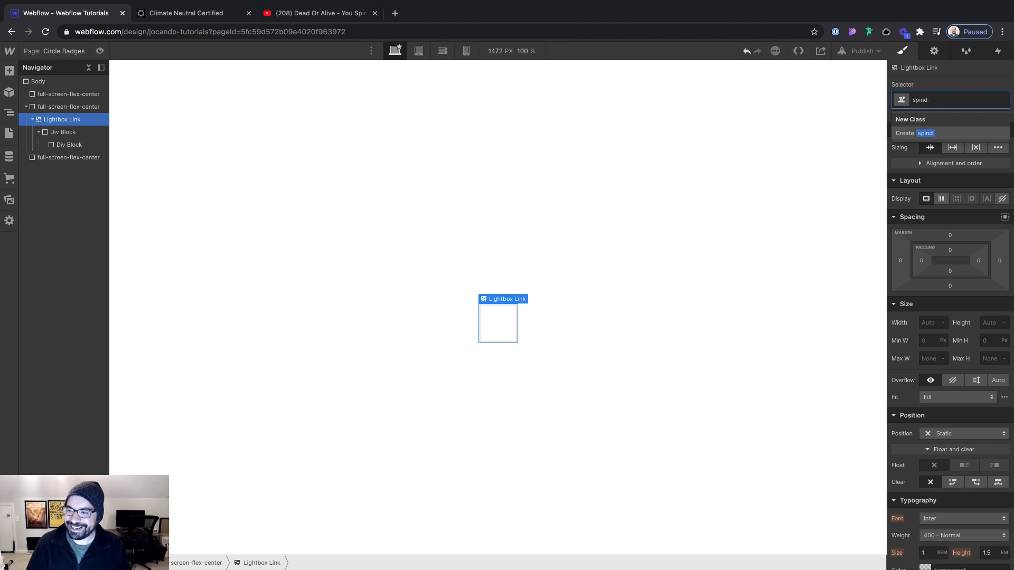
type("-outer")
key("Return")
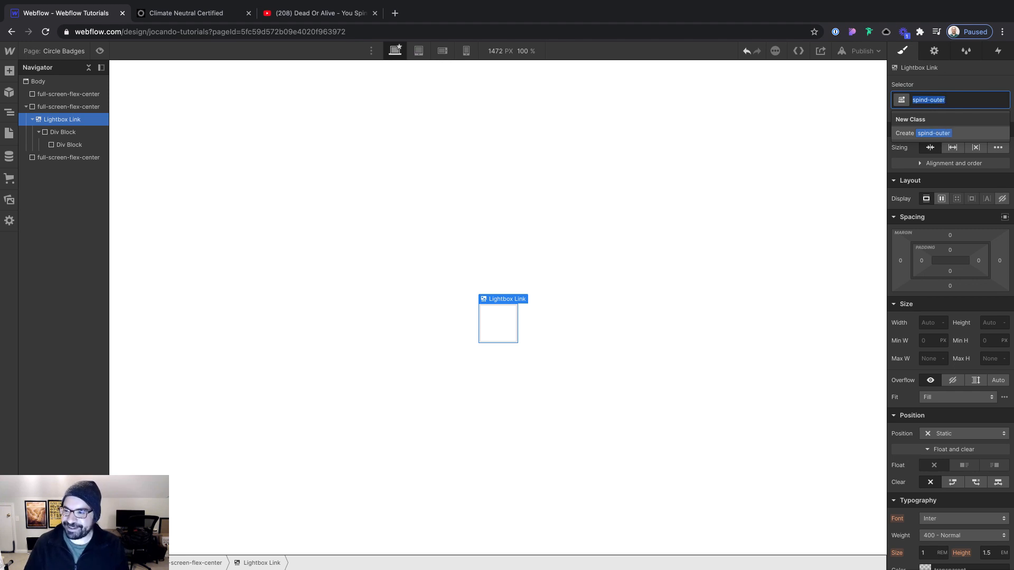
key("Down")
key("super+Return")
key("super+v")
key("Return")
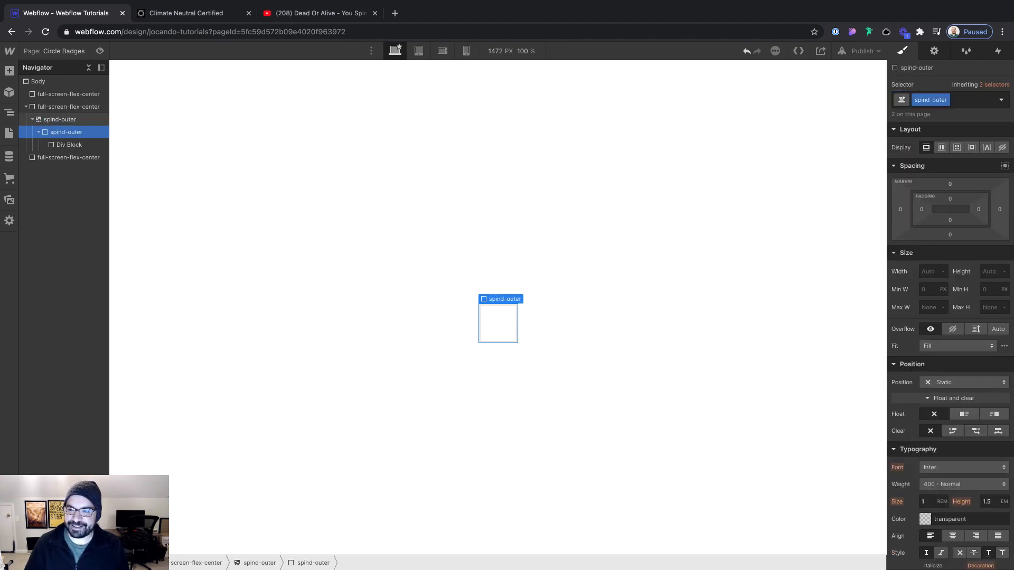
Create the class spind-inner on the innermost Div Block
key("Down")
key("super+Return")
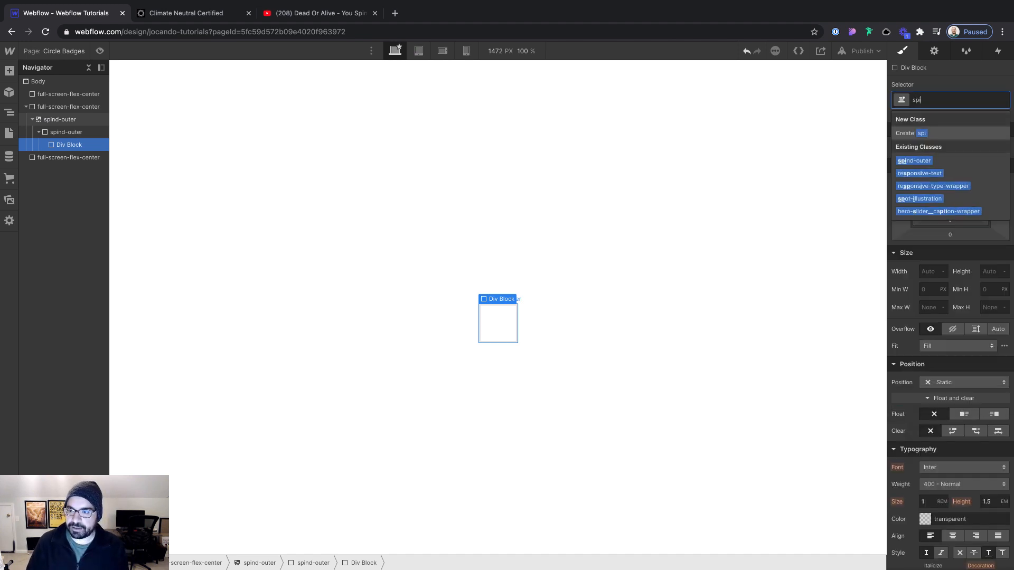
type("spind-inner")
key("Return")
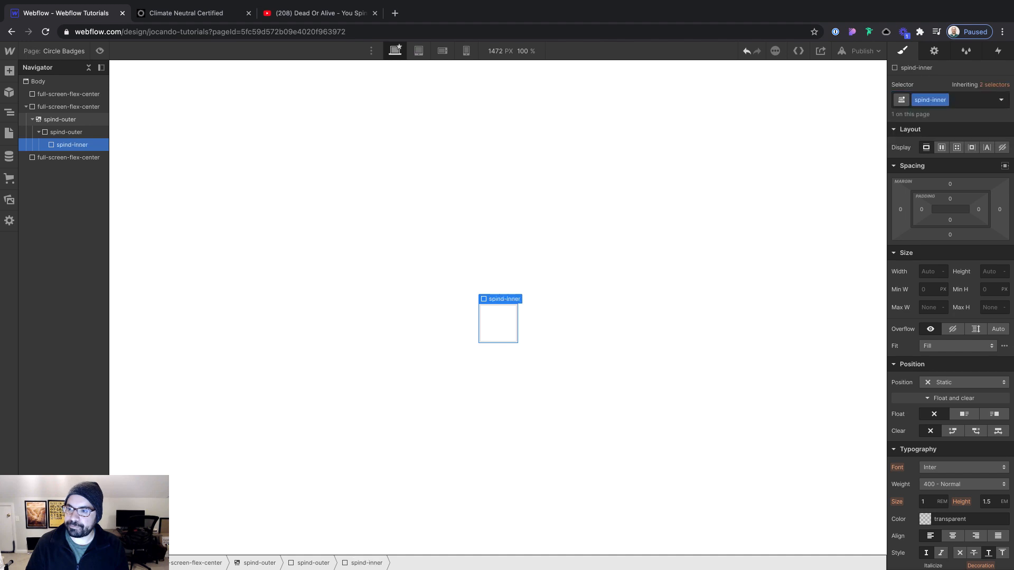
Set the spind-inner block's width and height to 88 px each
left_click(925, 273)
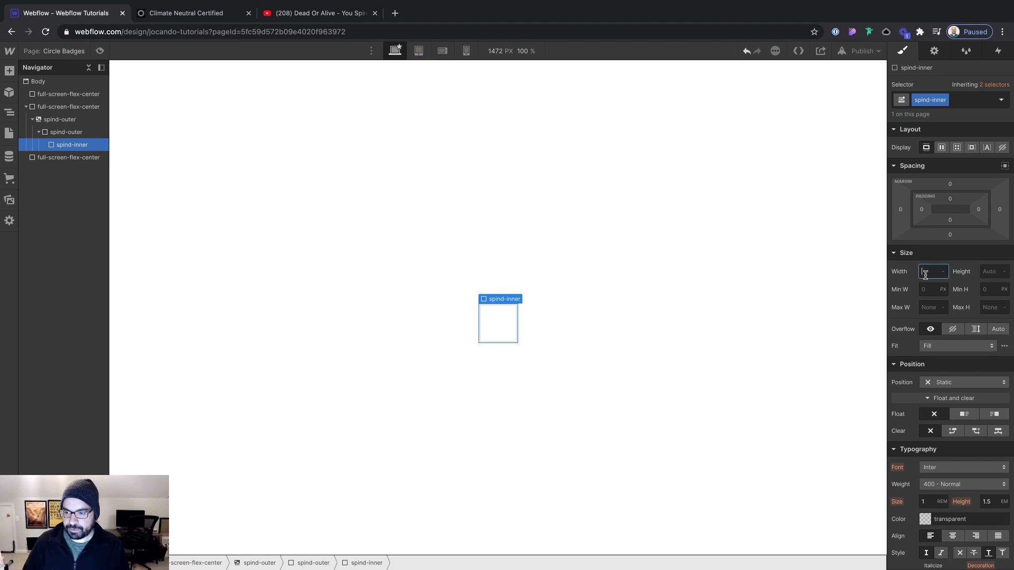
type("88")
key("Tab")
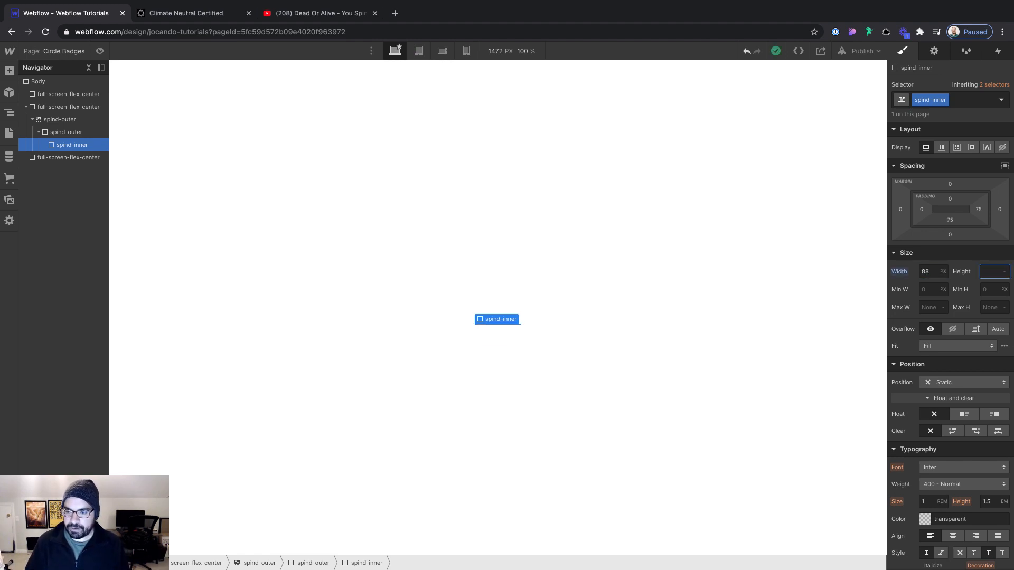
type("88")
key("Return")
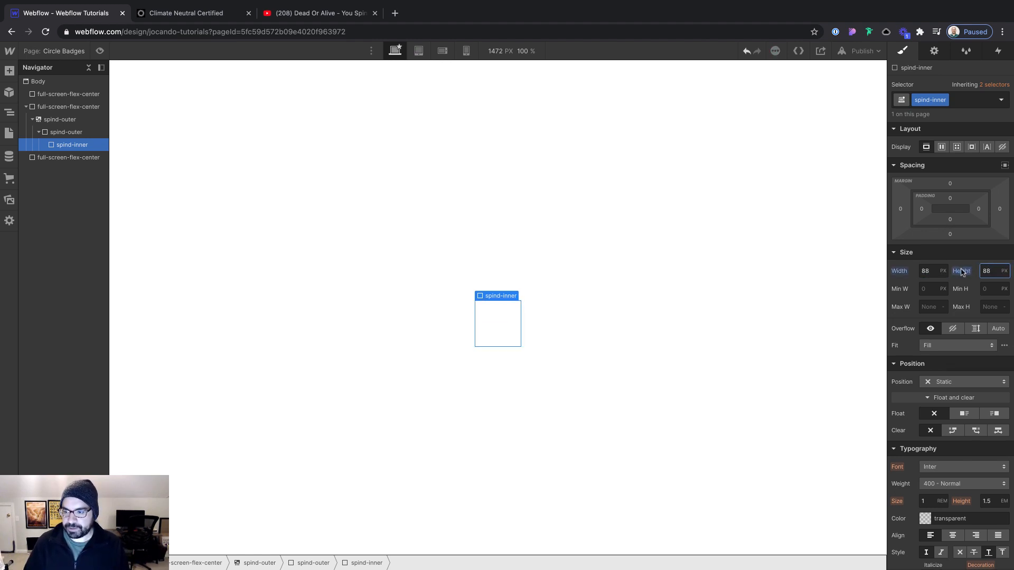
Give spind-inner the Dark Slate Blue background swatch and a 50% border radius
scroll(963, 272, "down", 10)
left_click(929, 279)
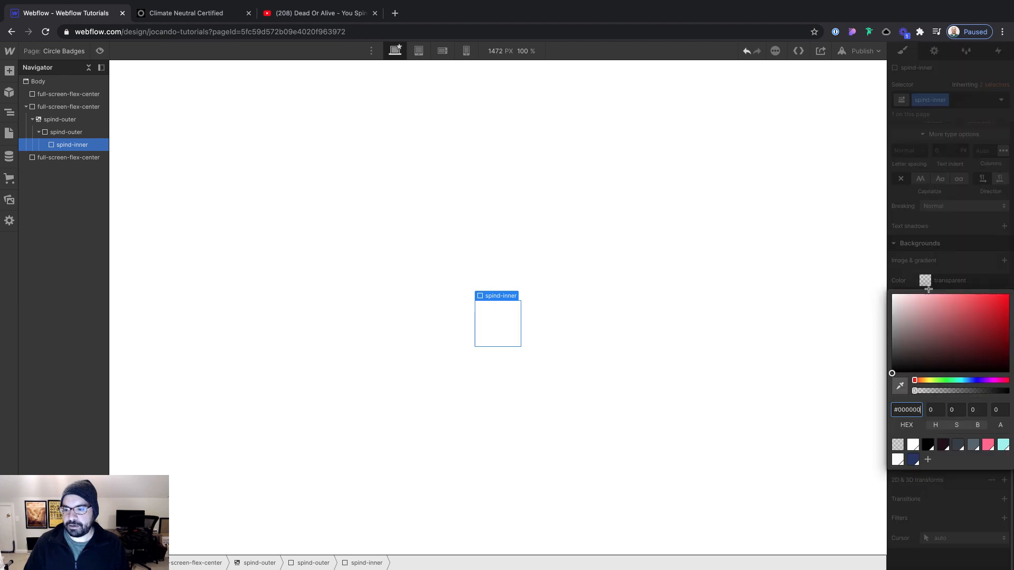
left_click(919, 461)
left_click(940, 233)
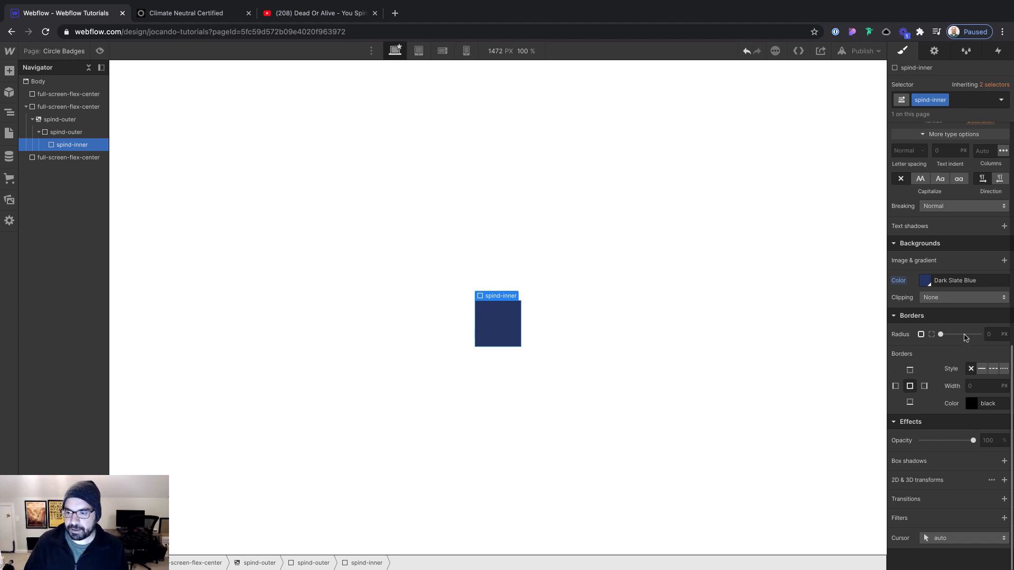
left_click(991, 335)
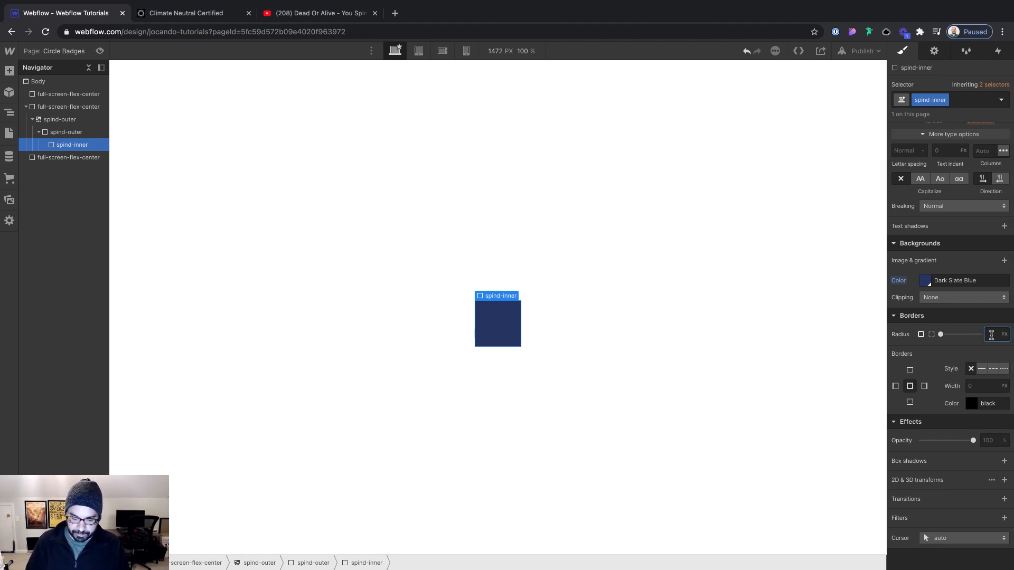
type("50%")
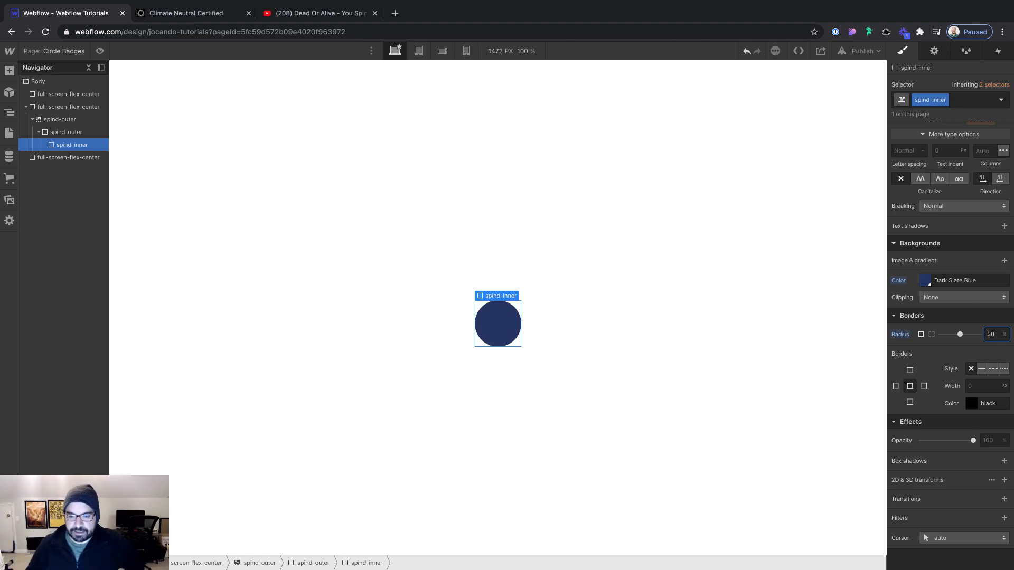
left_click(810, 292)
Add an Embed element inside the spind-inner circle
left_click(496, 328)
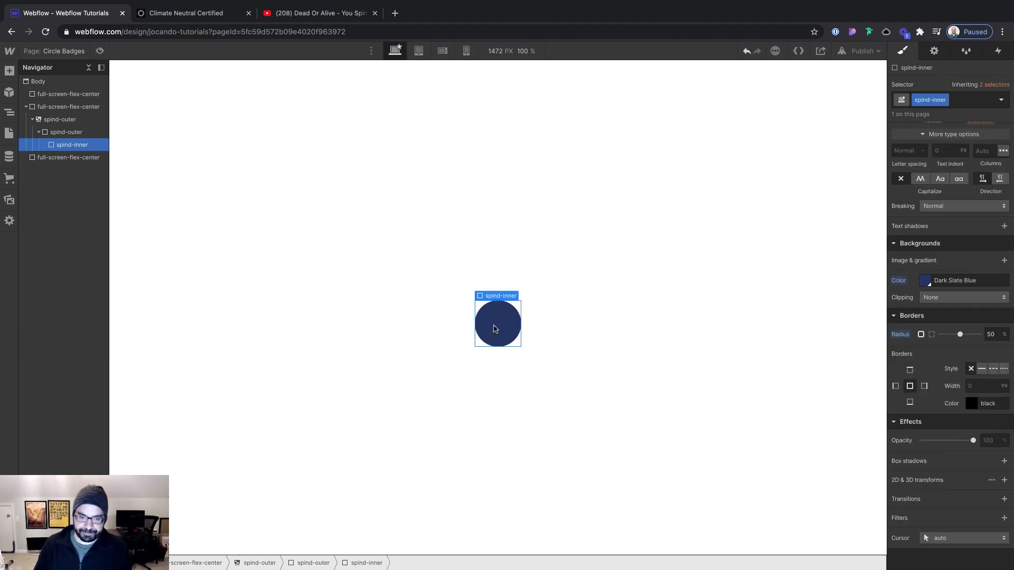
key("ctrl+e")
type("embed")
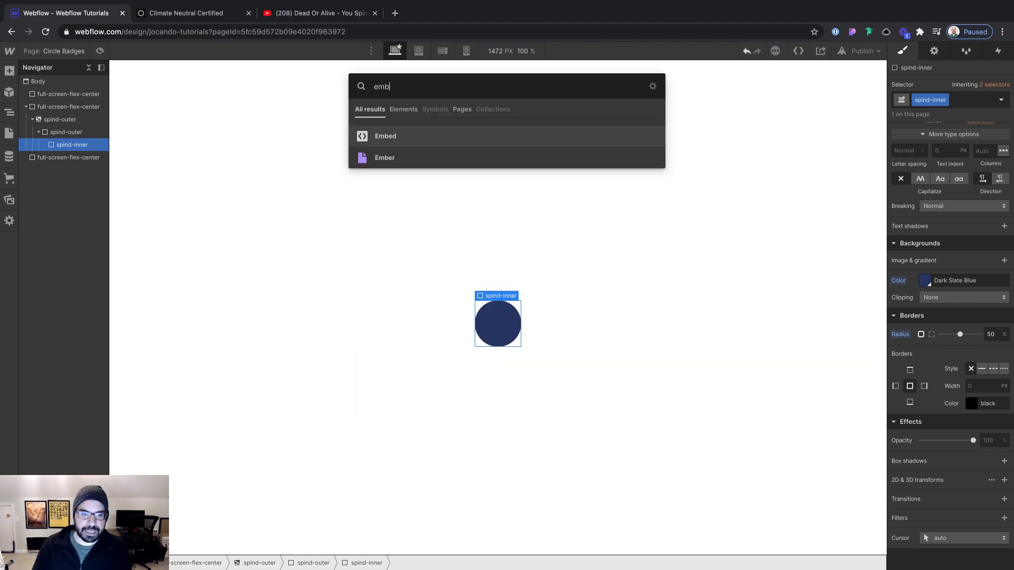
key("Return")
Switch to Figma and copy the badge's Play Arrow layer as SVG
key("super+Tab")
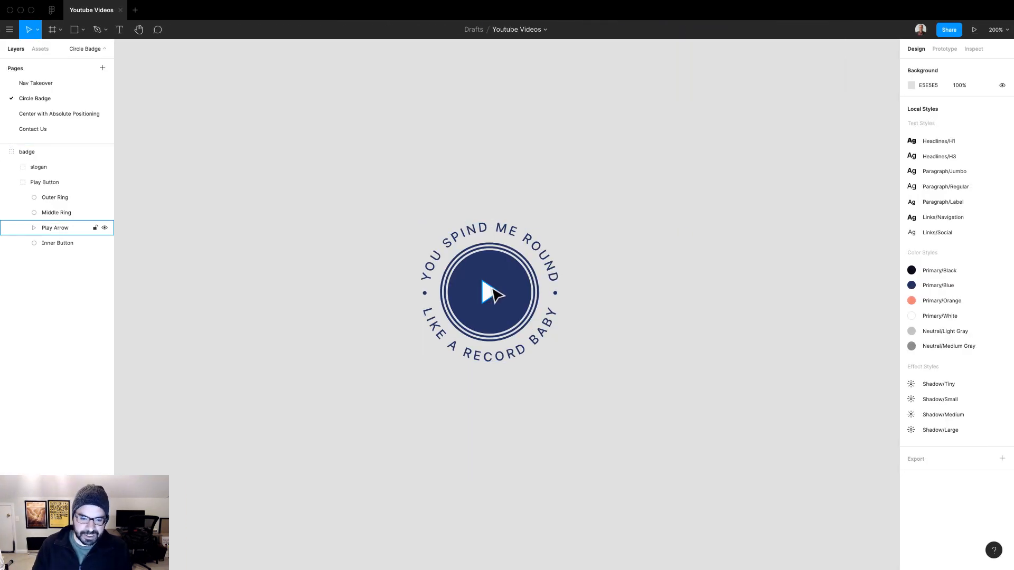
left_click(484, 288)
right_click(484, 289)
mouse_move(563, 550)
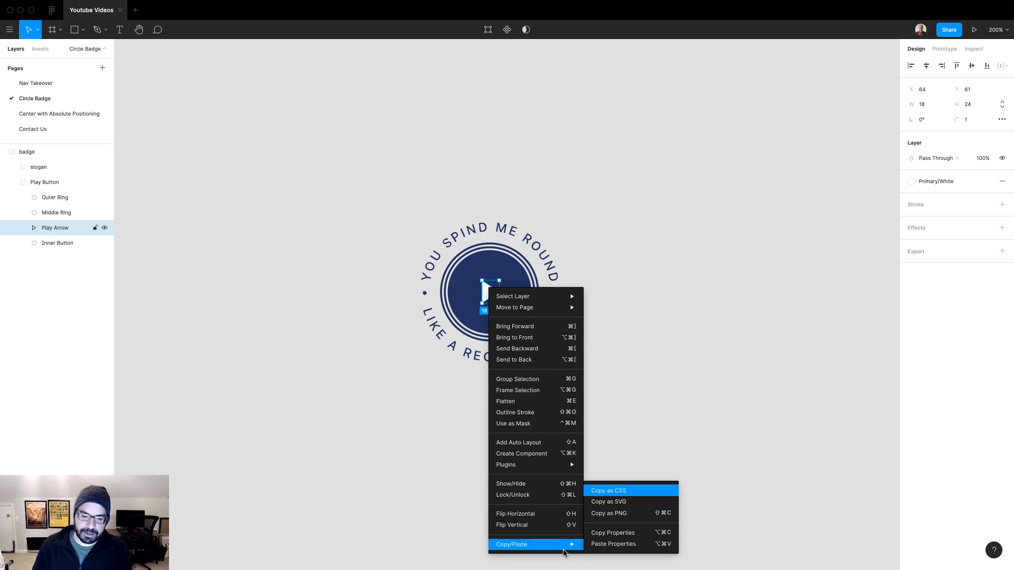
left_click(625, 501)
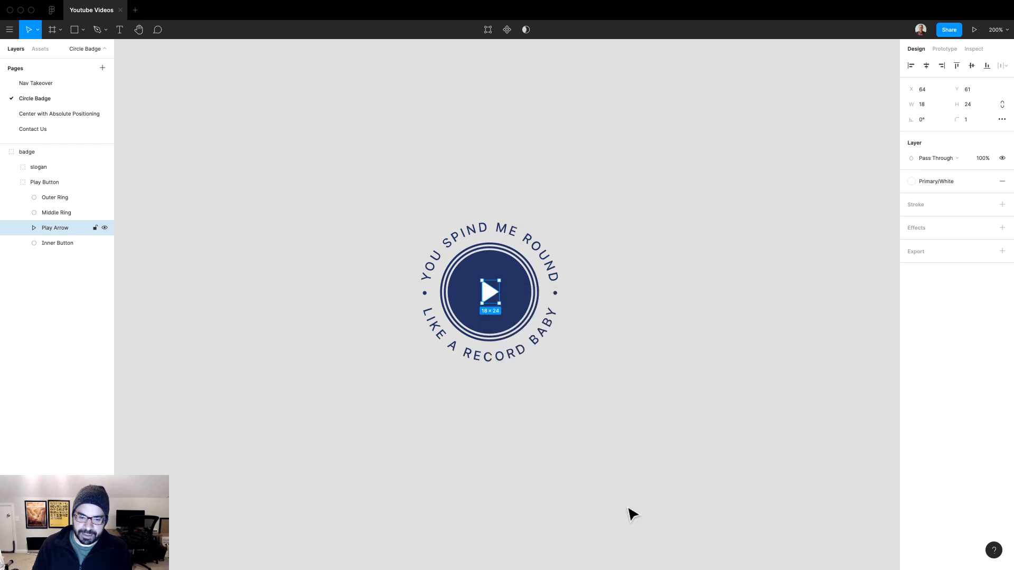
Back in Webflow, paste the play arrow's SVG code into the HTML embed, then save and close the code editor
key("super+Tab")
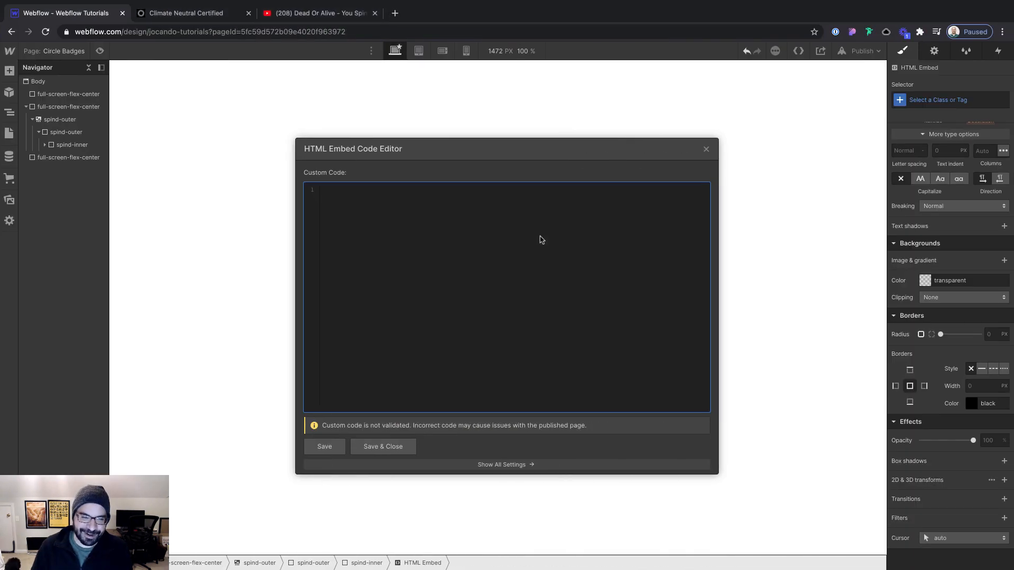
key("super+v")
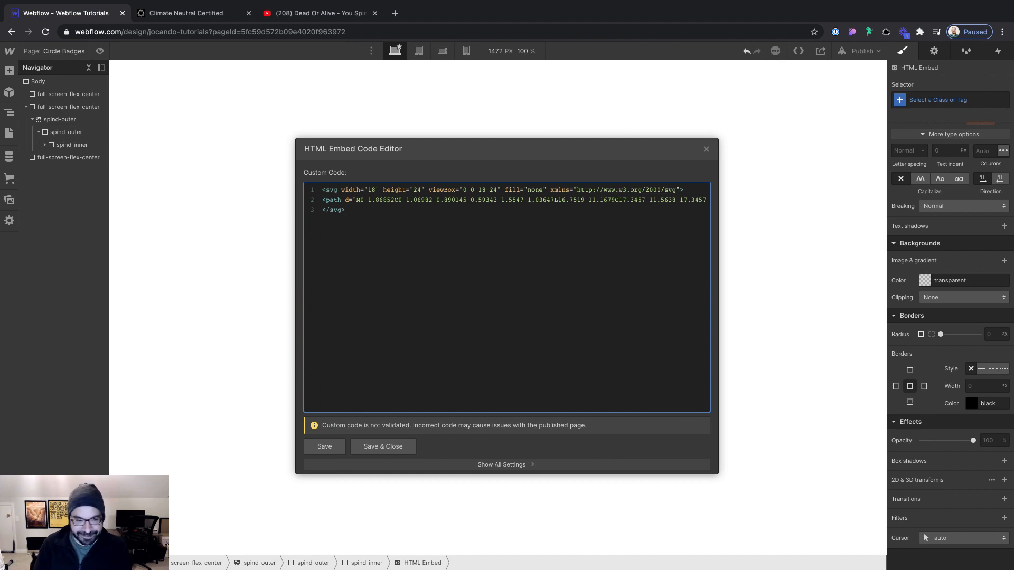
left_click(383, 446)
Make spind-inner a flex container with its content centered both vertically and horizontally
left_click(513, 329)
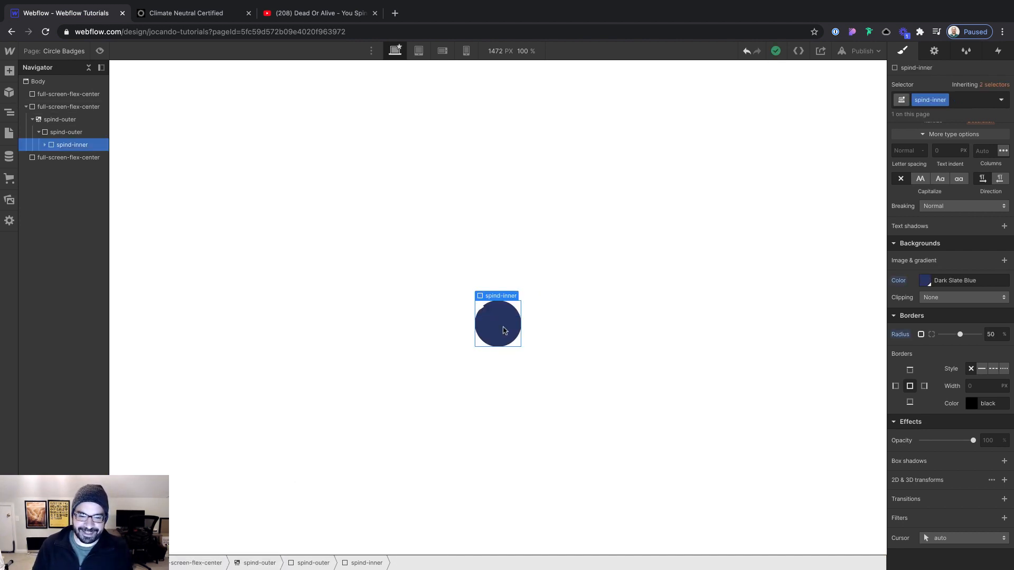
scroll(950, 239, "up", 10)
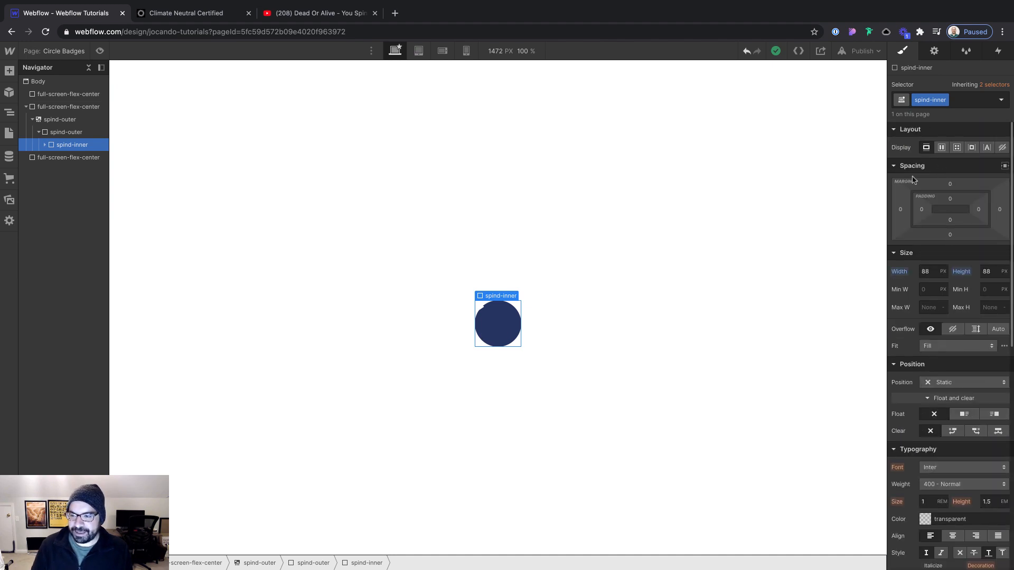
left_click(45, 145)
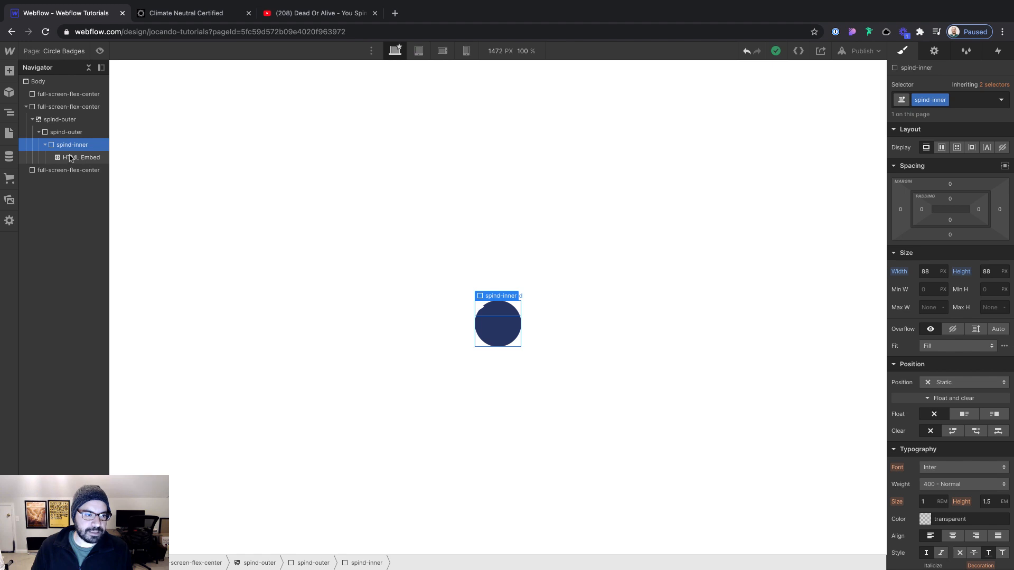
left_click(941, 148)
left_click(945, 185)
left_click(946, 203)
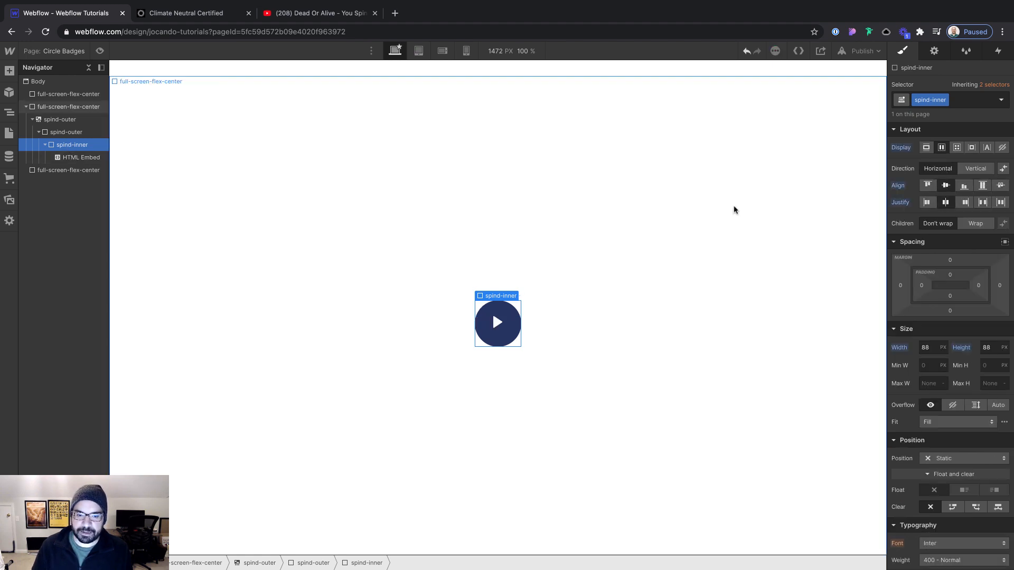
left_click(734, 209)
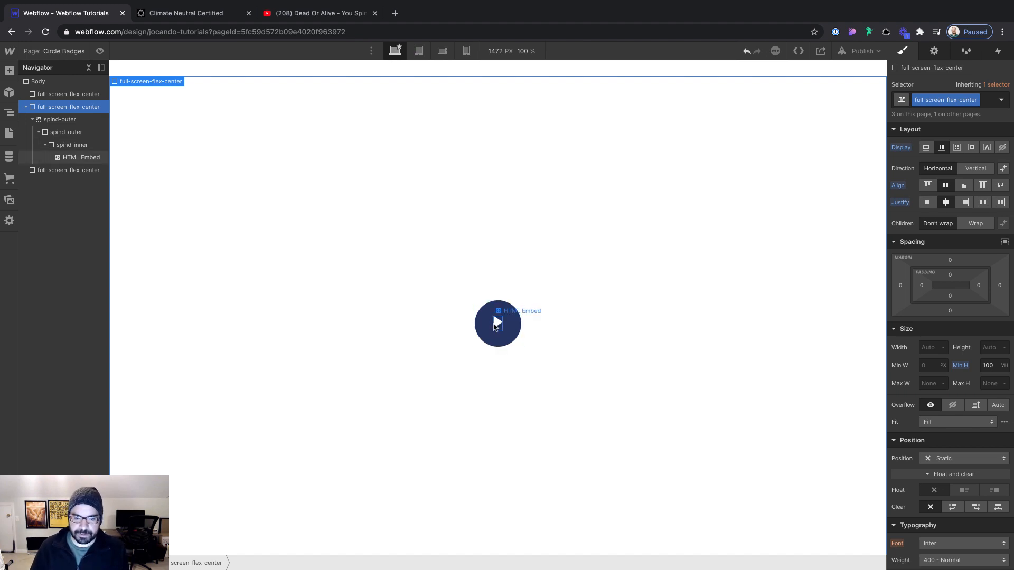
Create the class play-arrow on the HTML Embed and set its display to flex
left_click(495, 326)
key("ctrl+Return")
type("play-arrow")
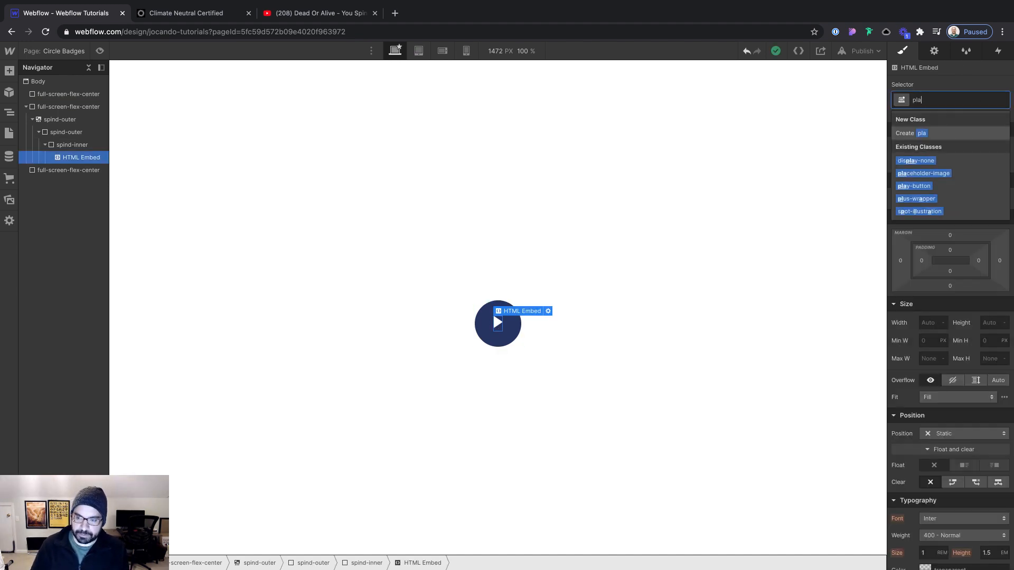
key("Return")
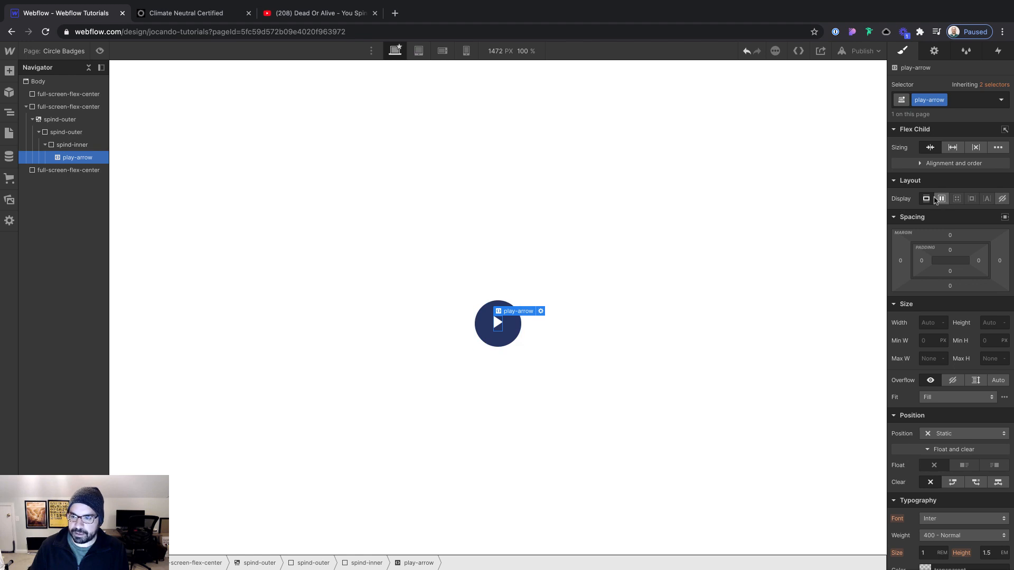
left_click(939, 199)
left_click(616, 243)
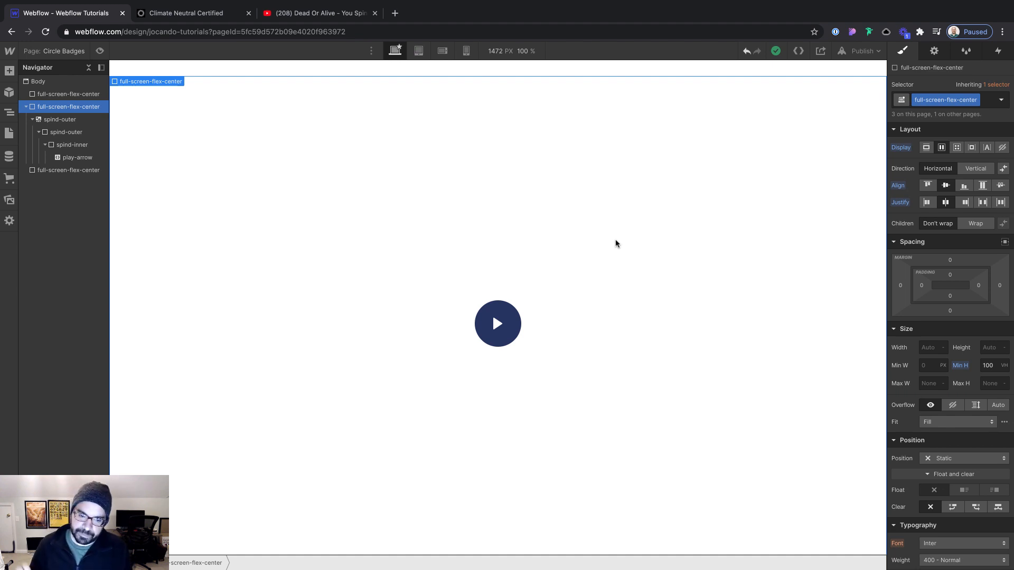
Add a small left padding to spind-inner to nudge the play arrow slightly right within the circle
left_click(496, 326)
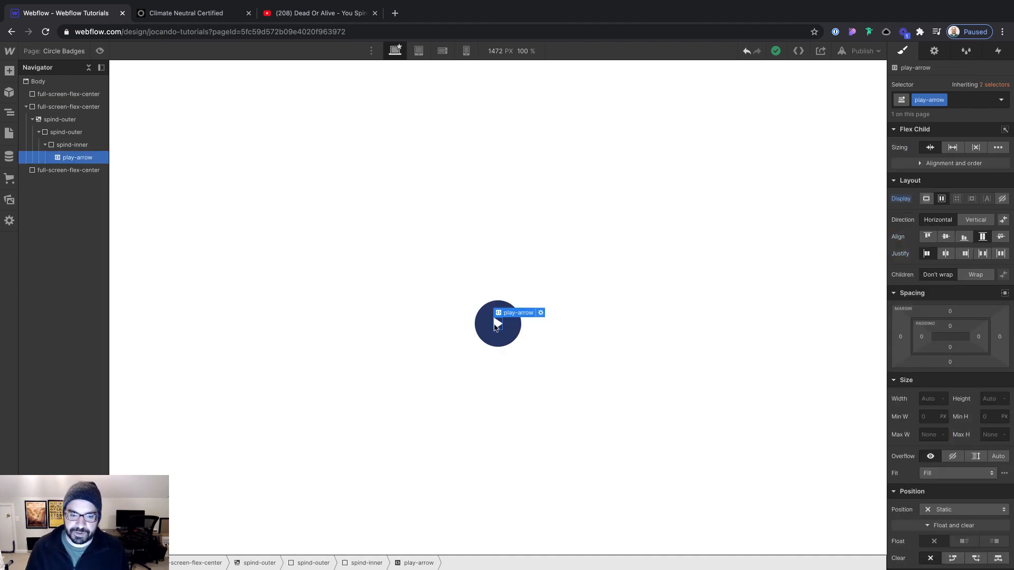
left_click(529, 332)
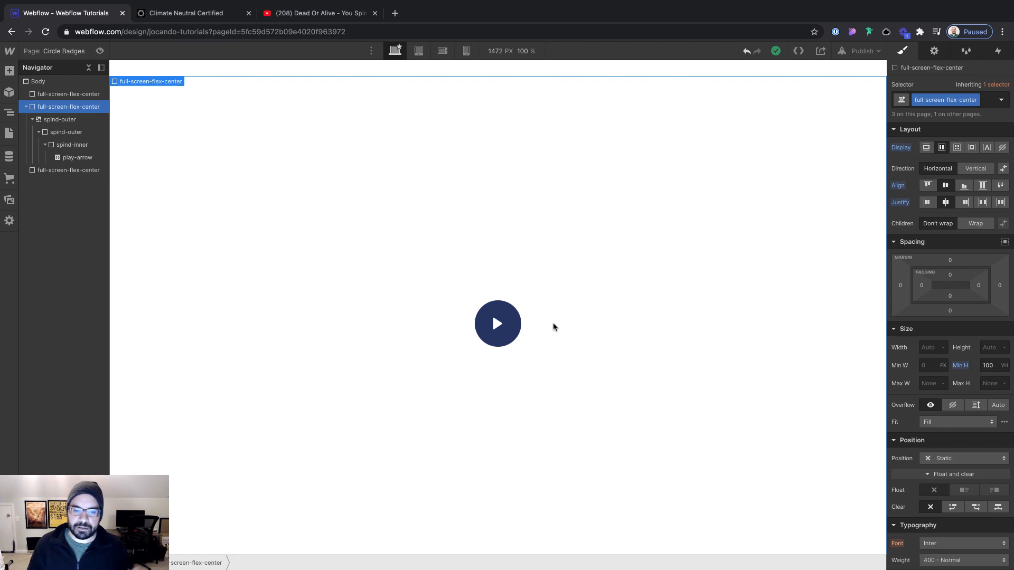
left_click(512, 318)
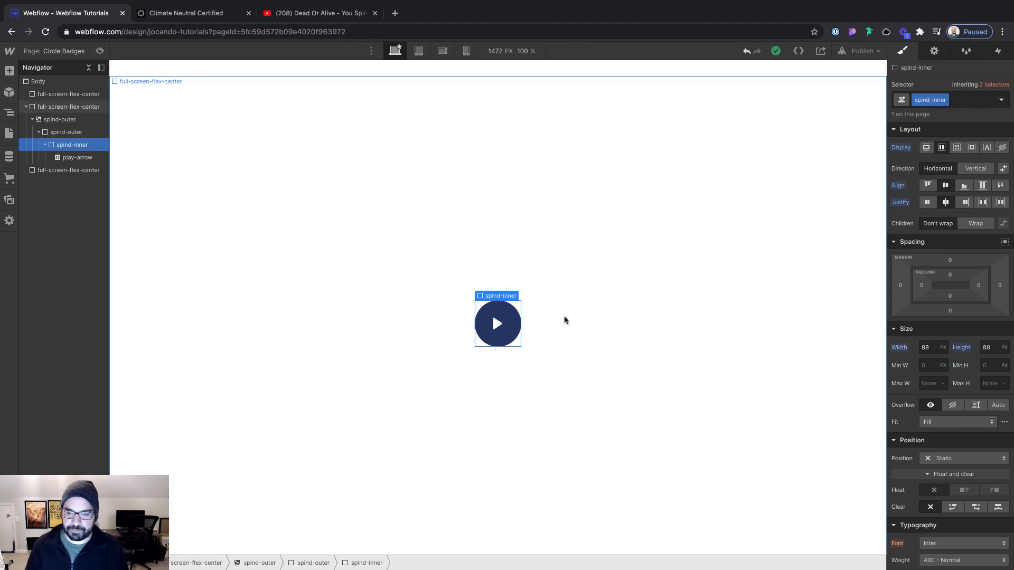
left_click_drag(922, 288, 922, 286)
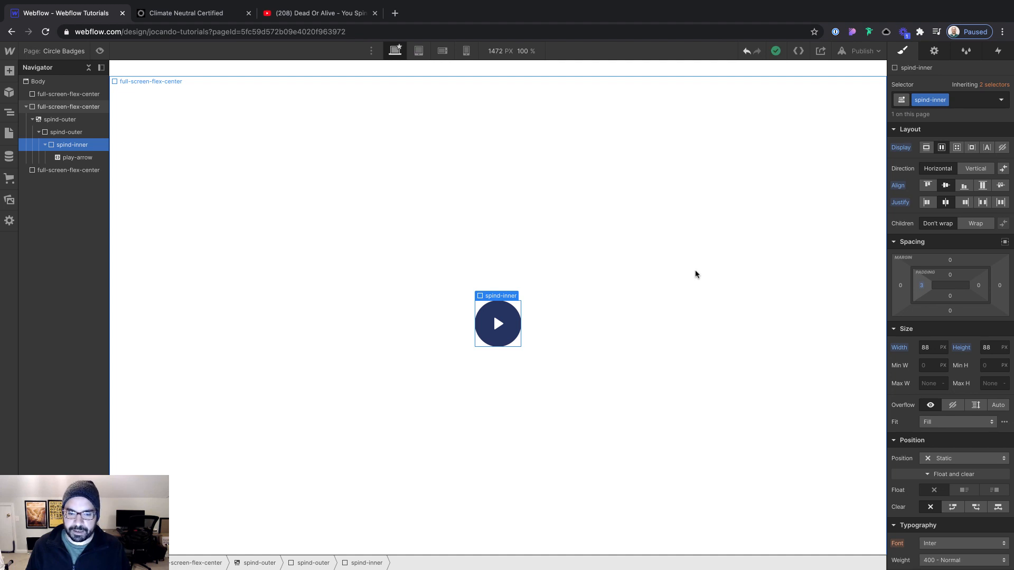
Give the spind-outer div around spind-inner a solid 2 px border in Dark Slate Blue
left_click(694, 274)
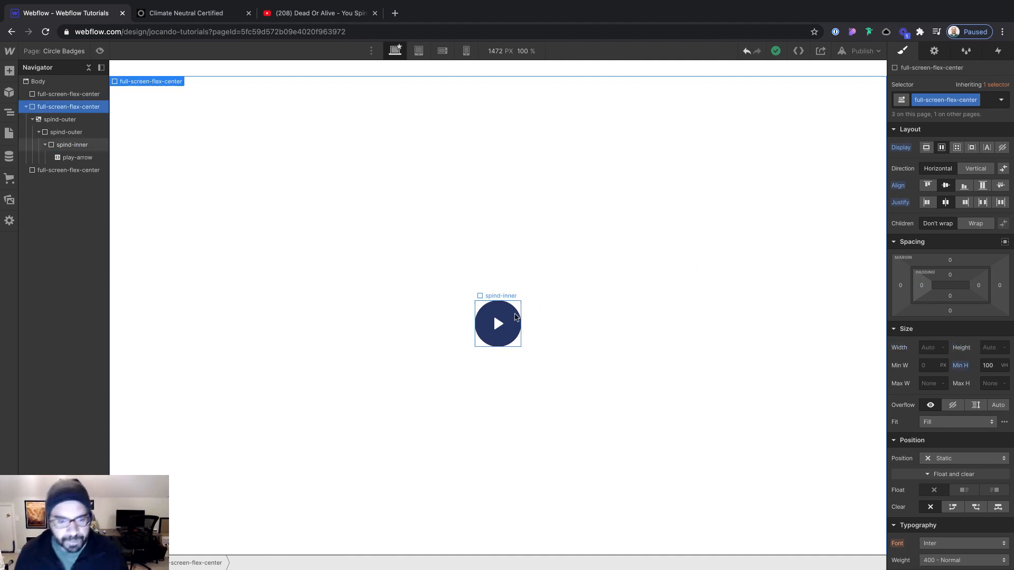
left_click(516, 315)
key("Up")
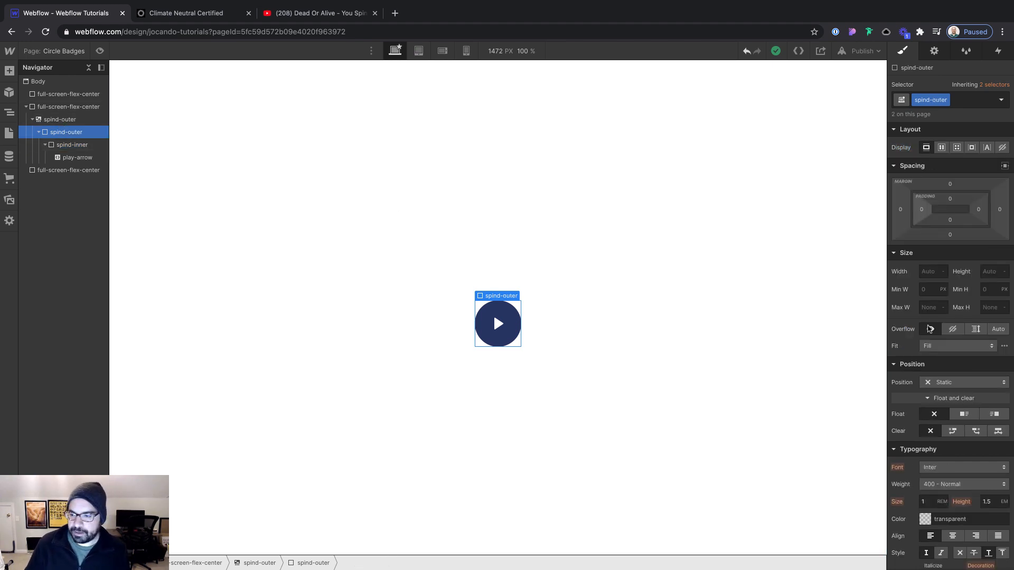
scroll(940, 332, "down", 10)
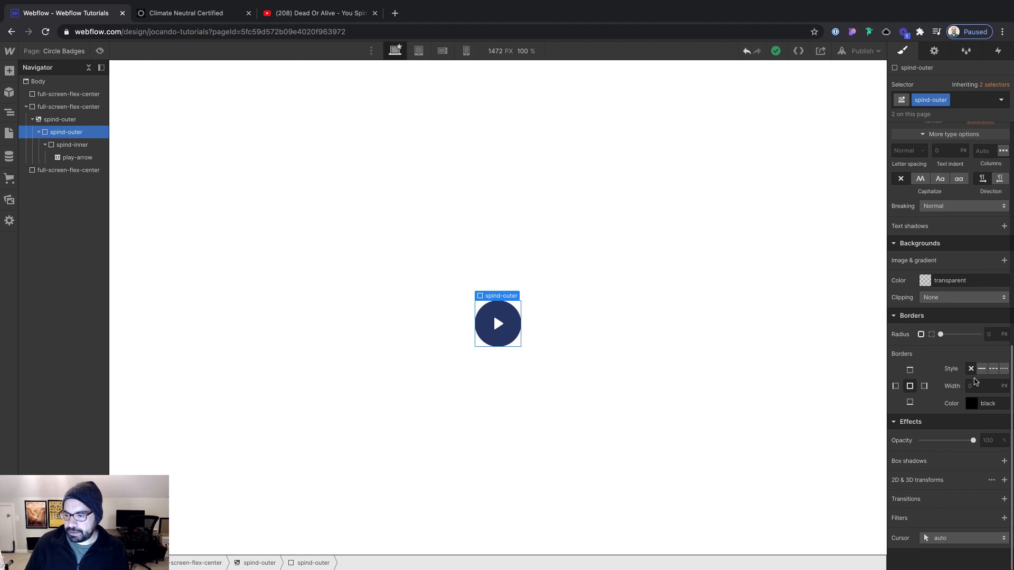
left_click(981, 369)
left_click(983, 386)
type("2")
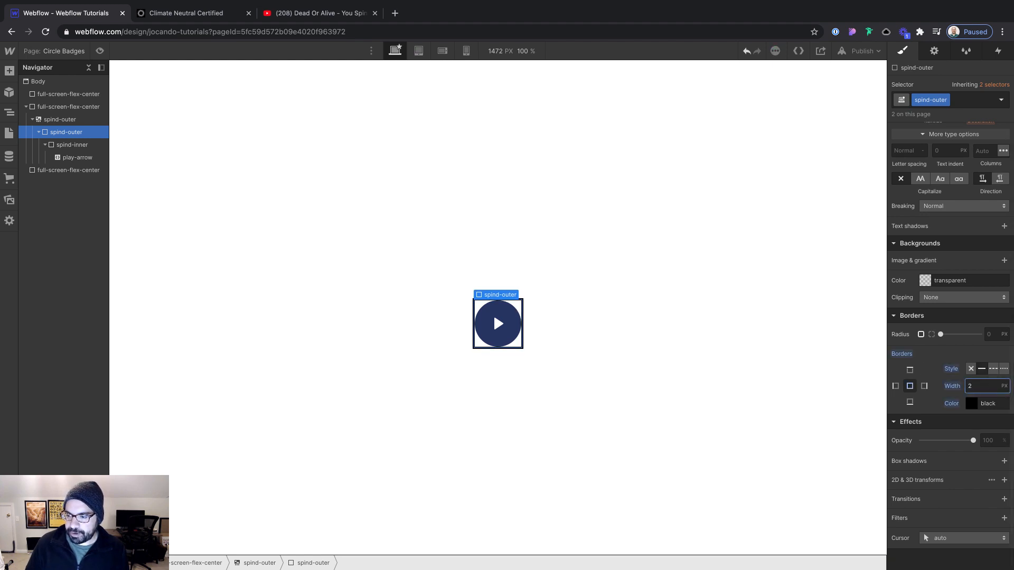
left_click(972, 403)
left_click(913, 362)
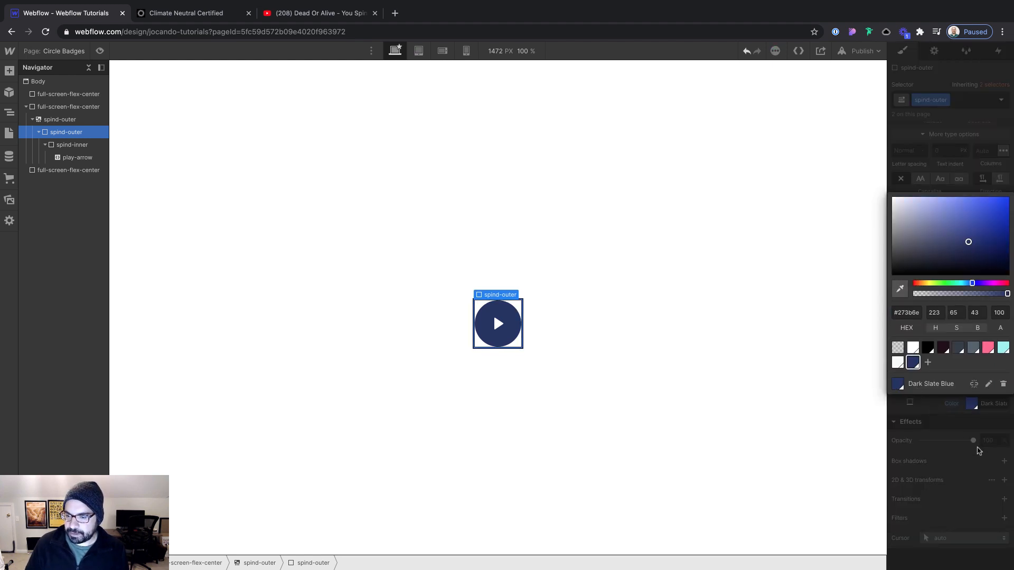
left_click(977, 451)
Round the spind-outer borders into full circles and add a small equal padding on all sides to separate the rings
left_click(986, 333)
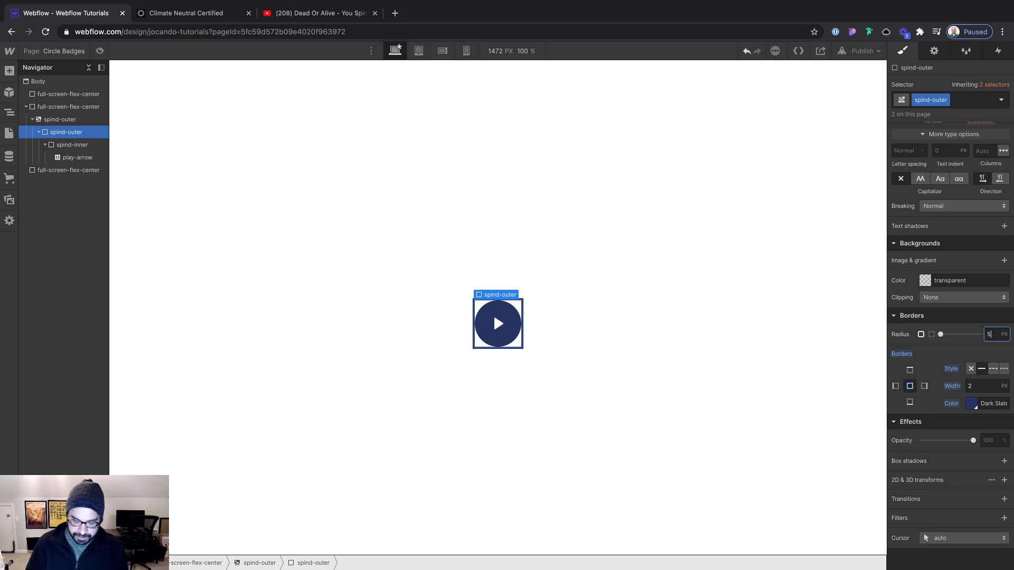
key("Return")
scroll(939, 333, "up", 10)
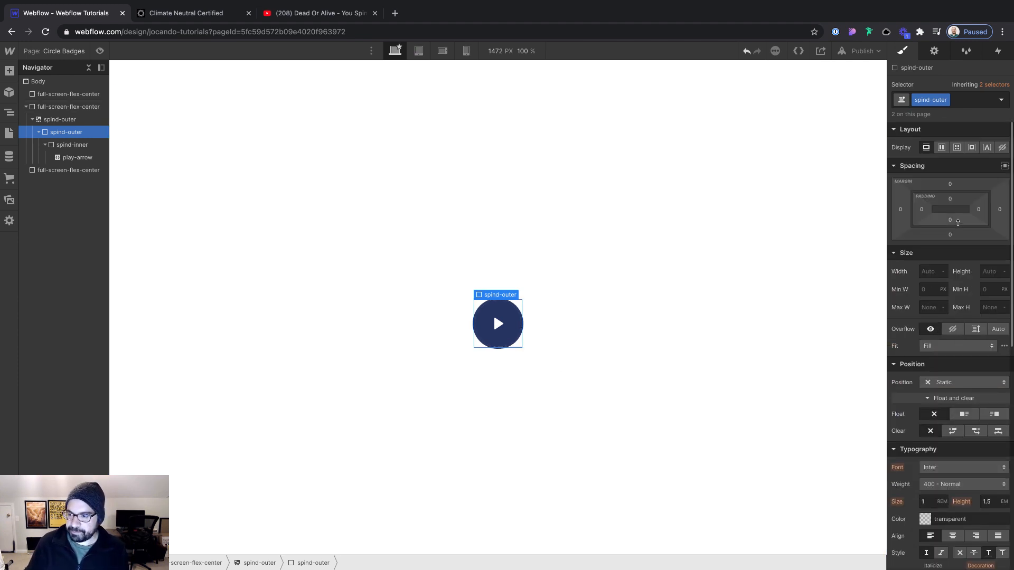
left_click_drag(960, 210, 960, 207)
left_click(722, 220)
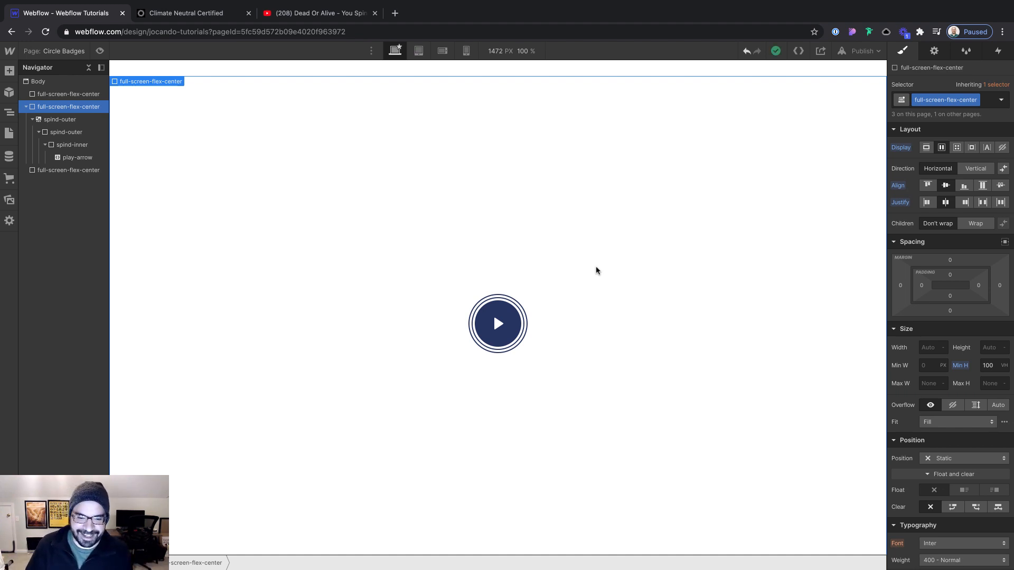
Preview the page, open the play button's video lightbox, close it and return to the designer
left_click(99, 51)
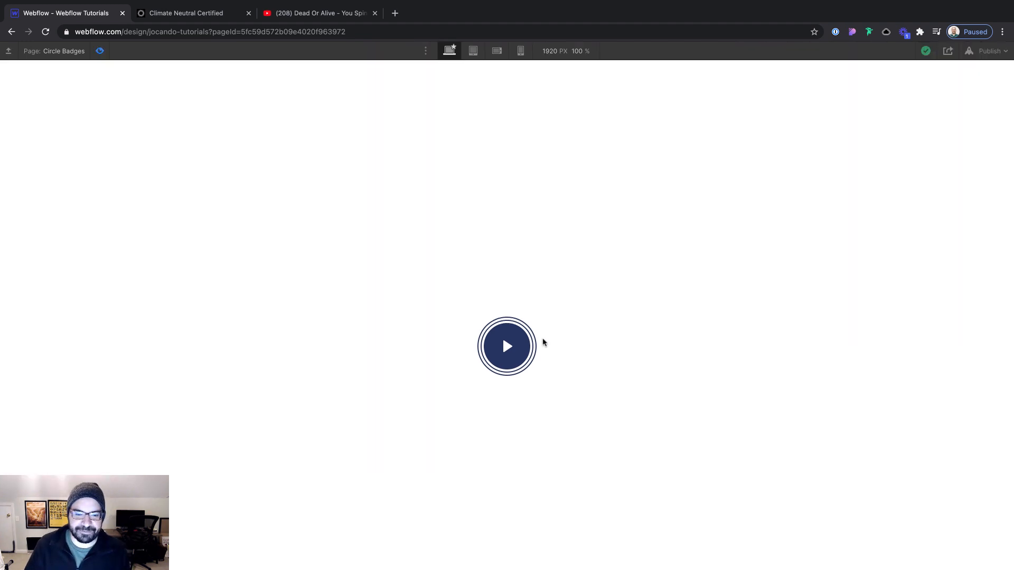
left_click(507, 346)
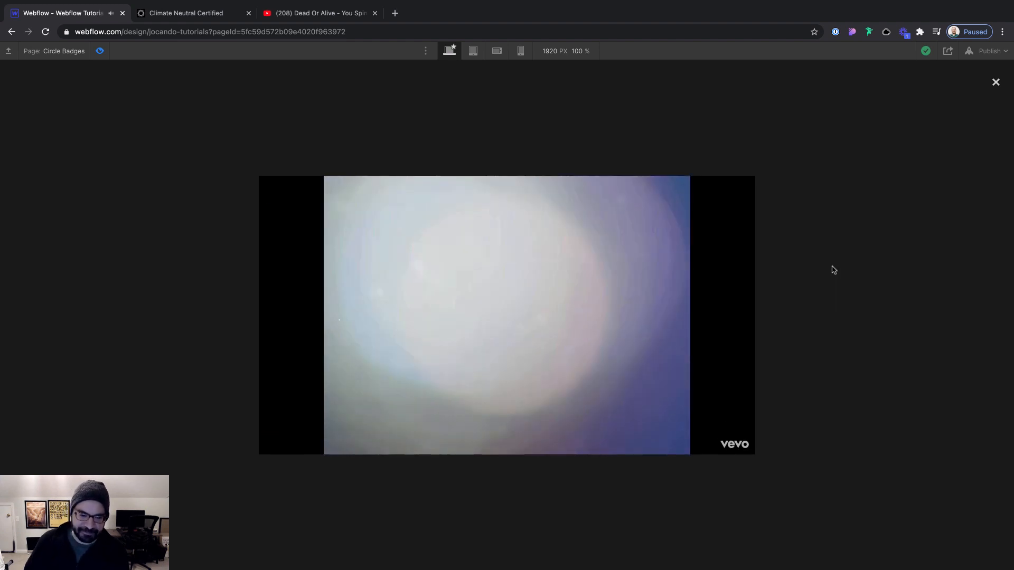
left_click(833, 270)
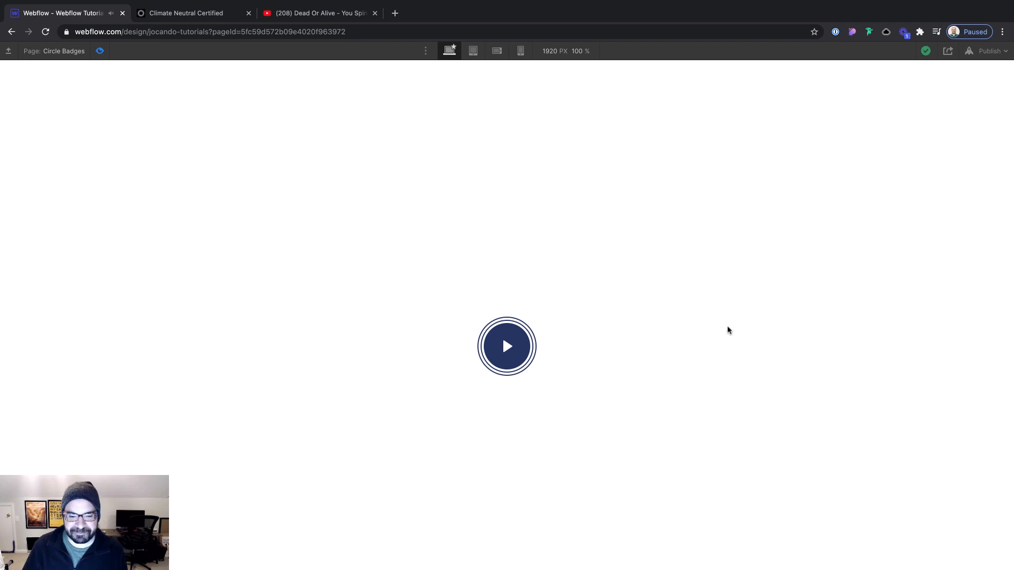
key("super+shift+p")
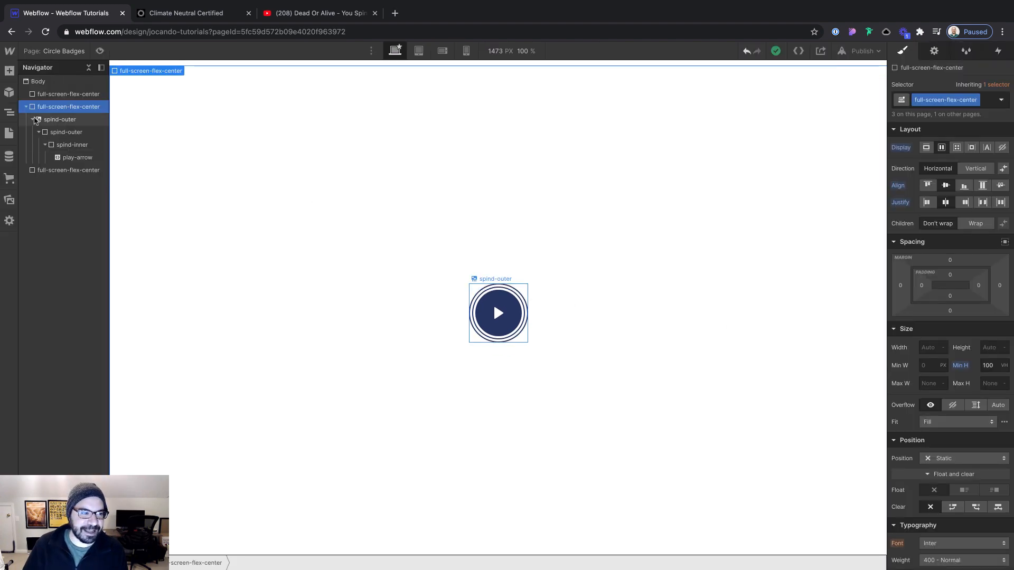
Switch to Figma and paste a copy of the badge's slogan group onto an empty area of the canvas
left_click(35, 120)
key("super+Tab")
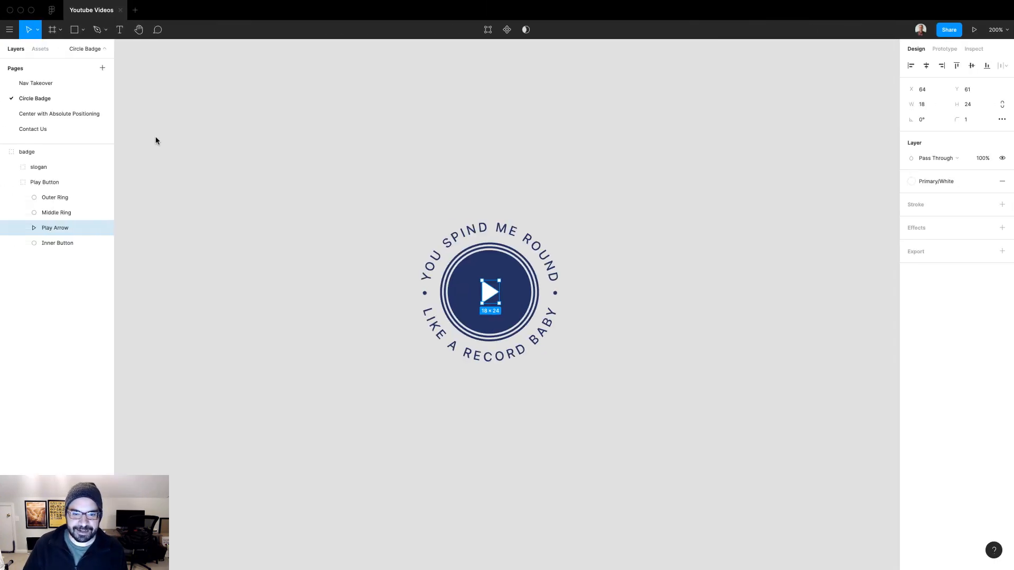
left_click(162, 151)
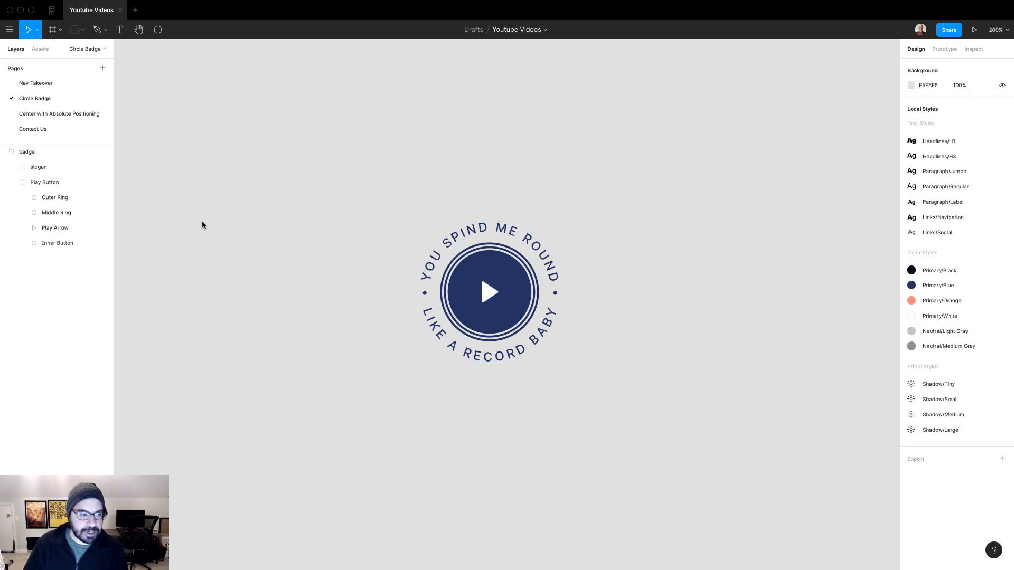
left_click(478, 233, "super")
key("shift+Return")
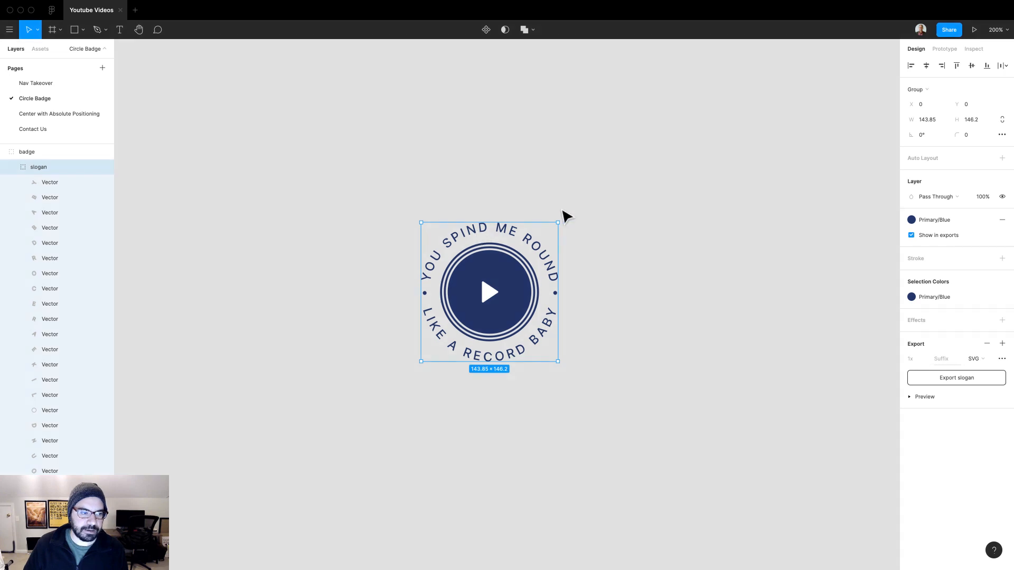
left_click(655, 203)
left_click_drag(669, 210, 308, 191)
key("super+v")
key("Escape")
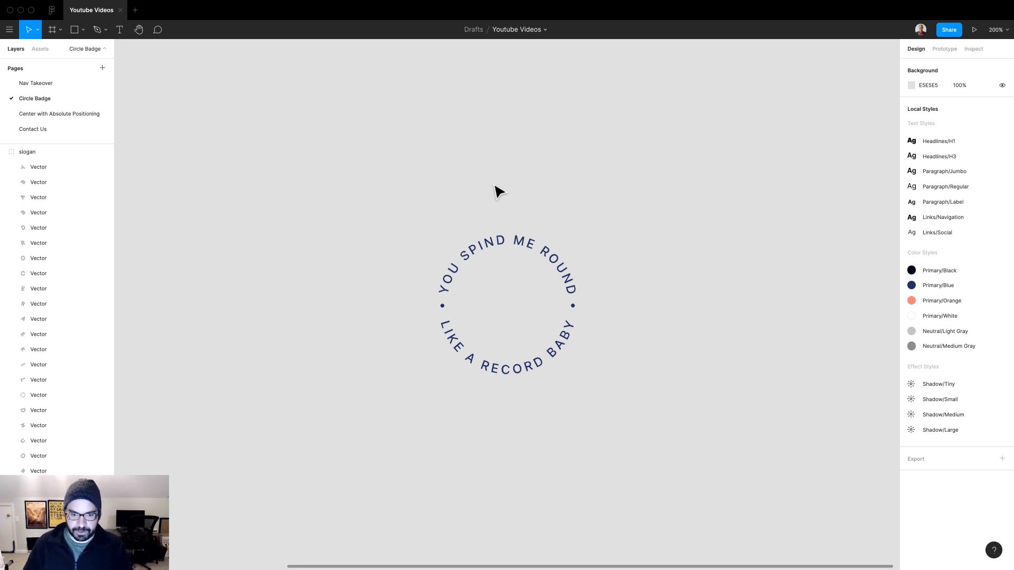
Draw a circle centered over the copied slogan and set its width and height to 160
left_click_drag(391, 188, 616, 360)
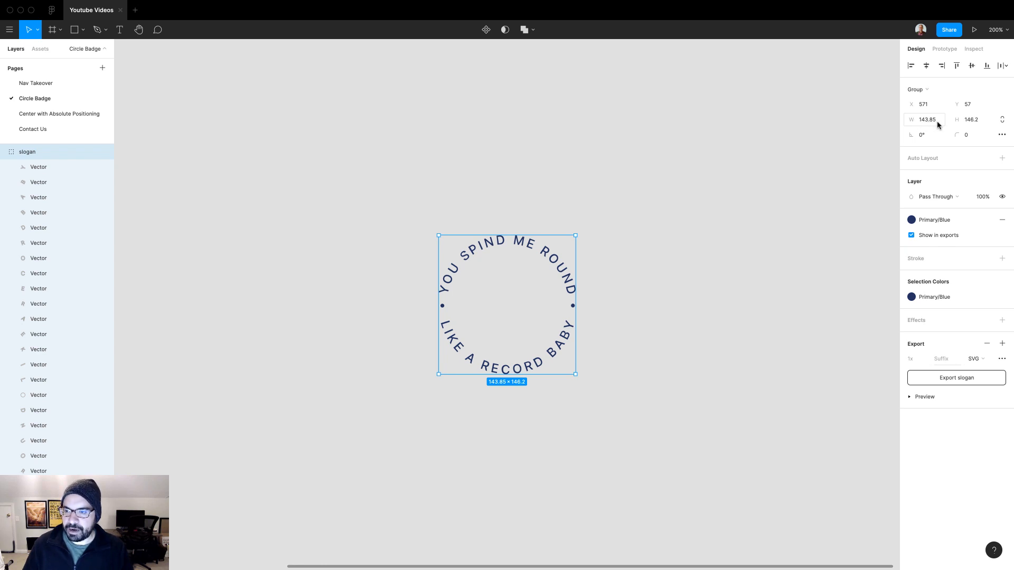
left_click(602, 161)
key("o")
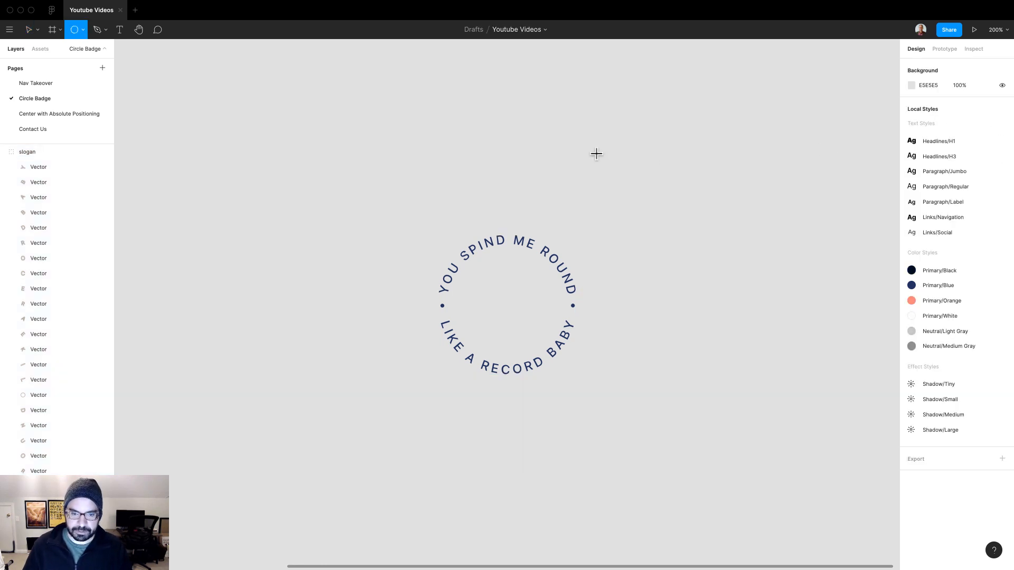
left_click_drag(505, 305, 565, 236)
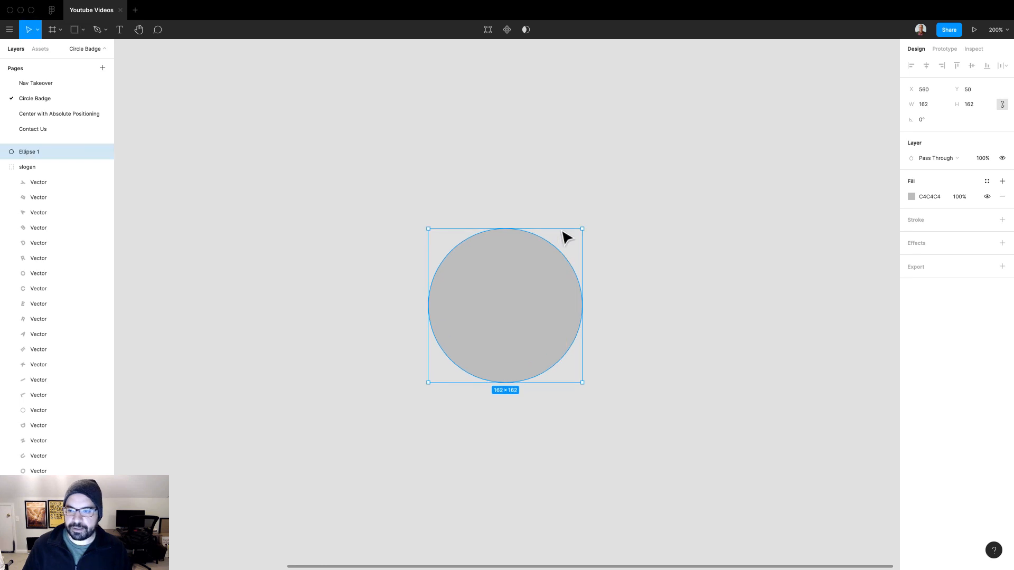
left_click(935, 106)
type("160")
key("Return")
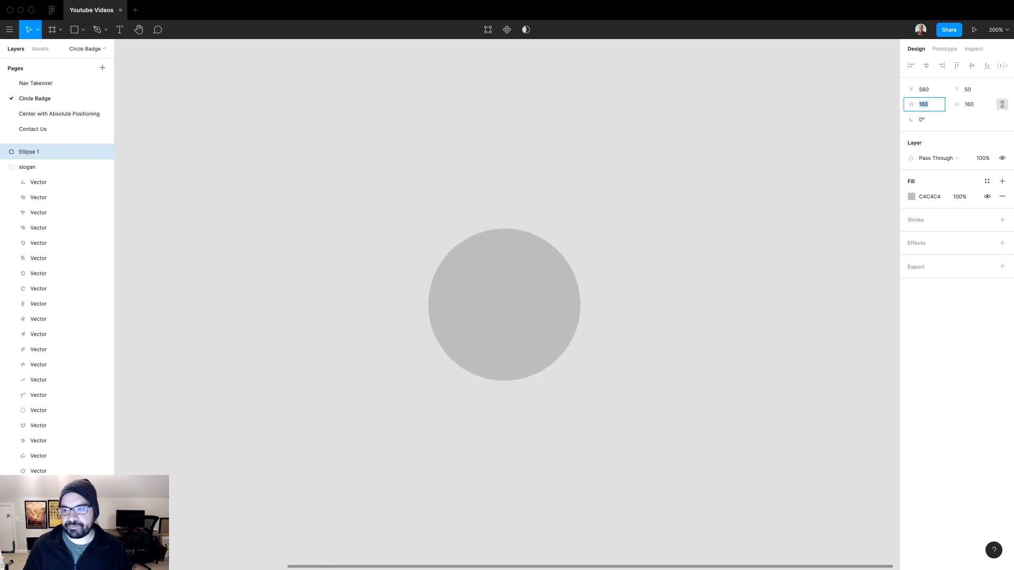
Send the circle behind the slogan and align the two centers horizontally and vertically
key("super+bracketleft")
key("super+a")
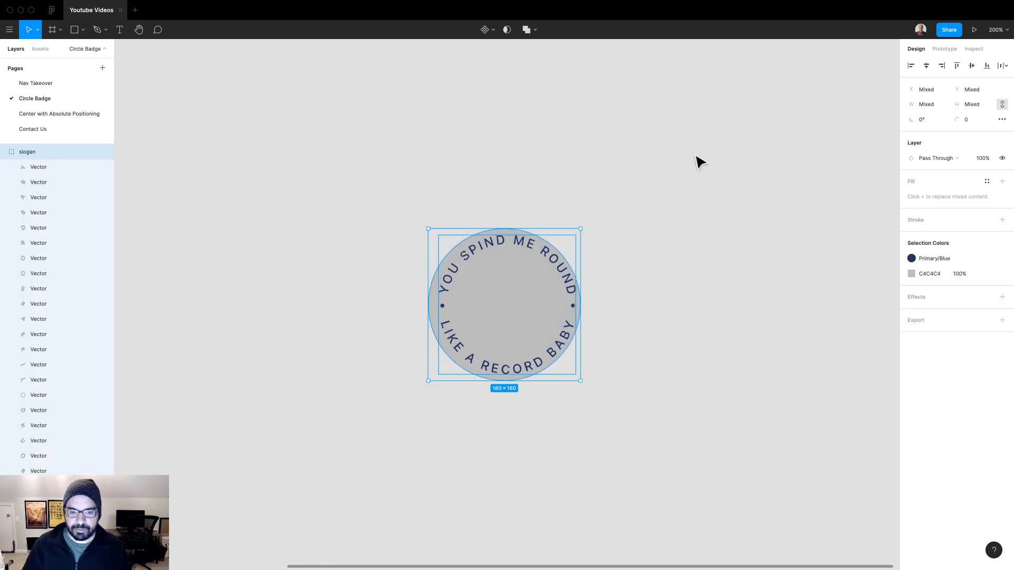
left_click(926, 67)
left_click(974, 67)
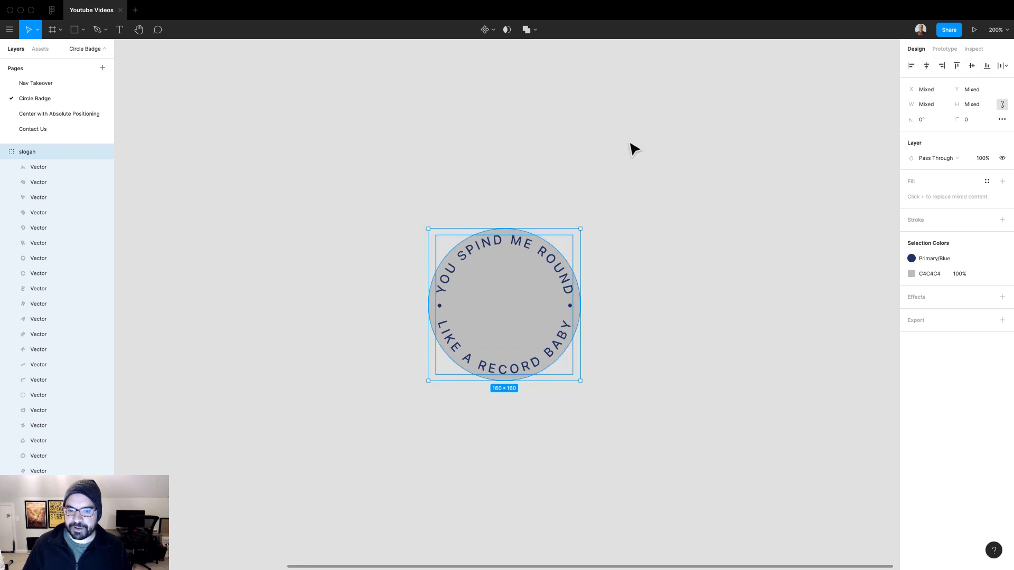
Switch to the Climate Neutral site in the browser and examine how its globe illustration rotates on scroll
key("ctrl+Right")
left_click(184, 13)
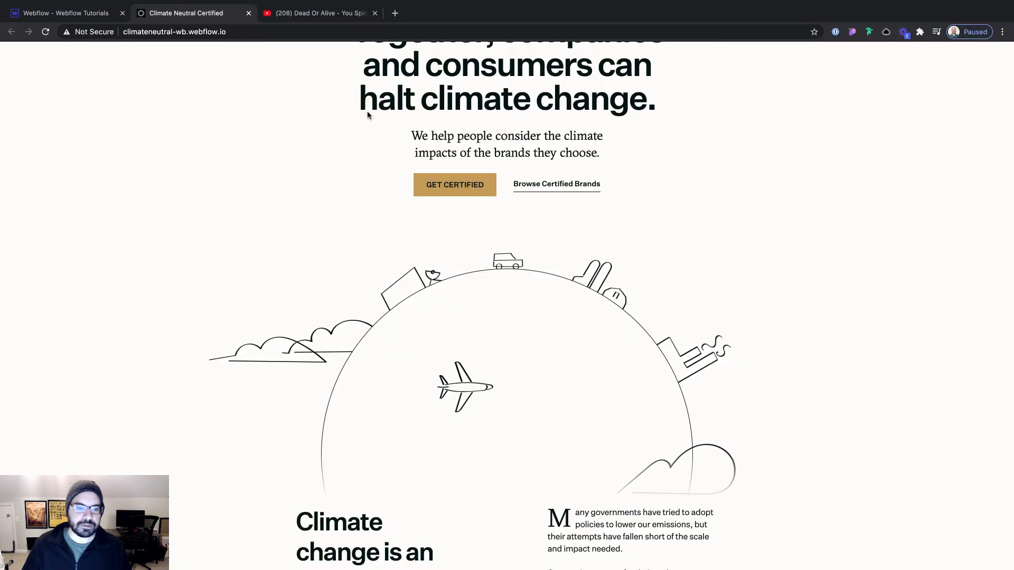
scroll(564, 260, "down", 2)
scroll(563, 260, "up", 2)
scroll(563, 260, "down", 3)
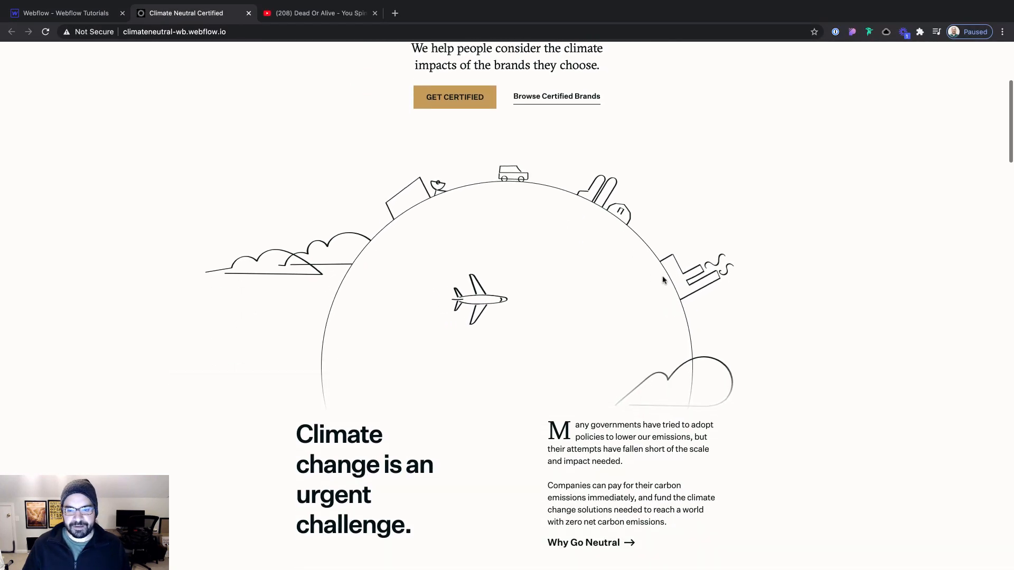
scroll(719, 327, "up", 1)
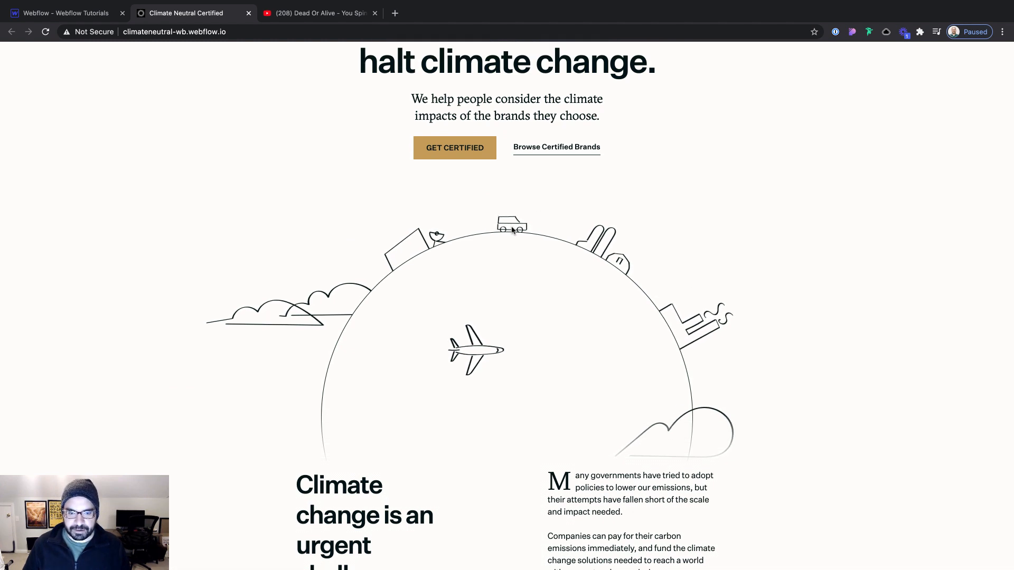
scroll(501, 235, "up", 3)
scroll(480, 240, "down", 3)
scroll(481, 242, "up", 1)
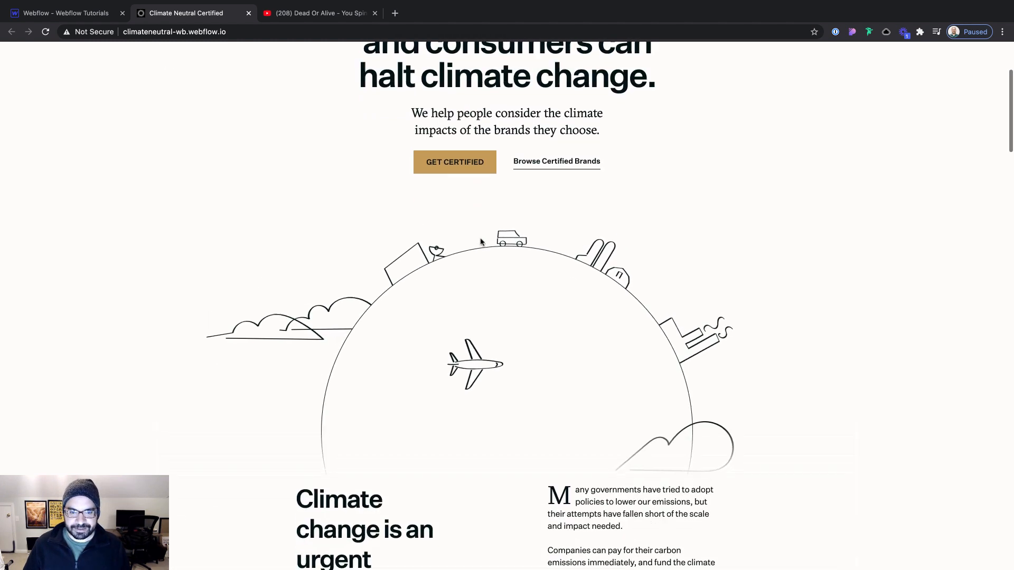
scroll(480, 242, "up", 1)
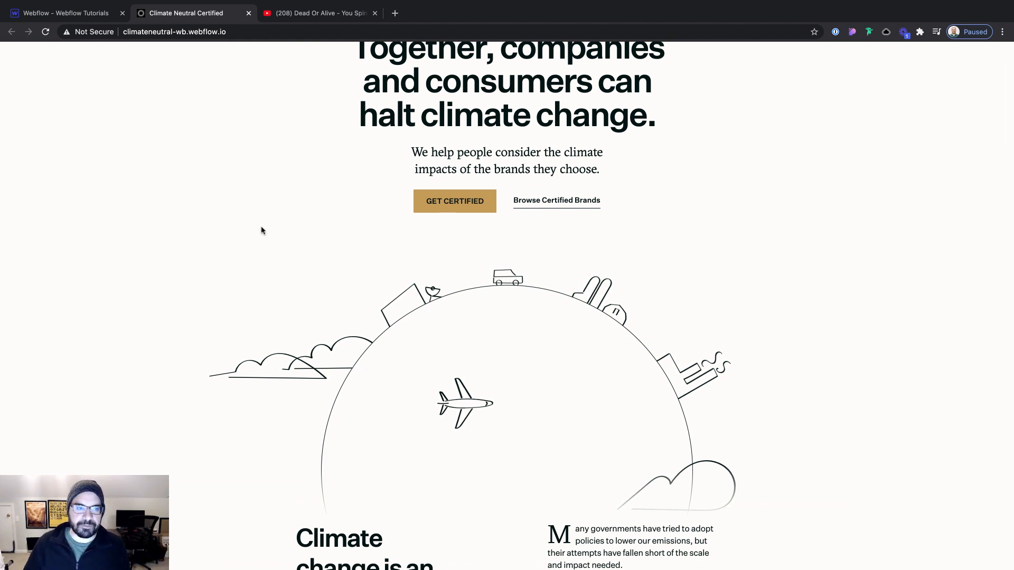
Back in Figma, group the copied slogan with its background circle and name the group circle-badge
key("super+Tab")
left_click(615, 200)
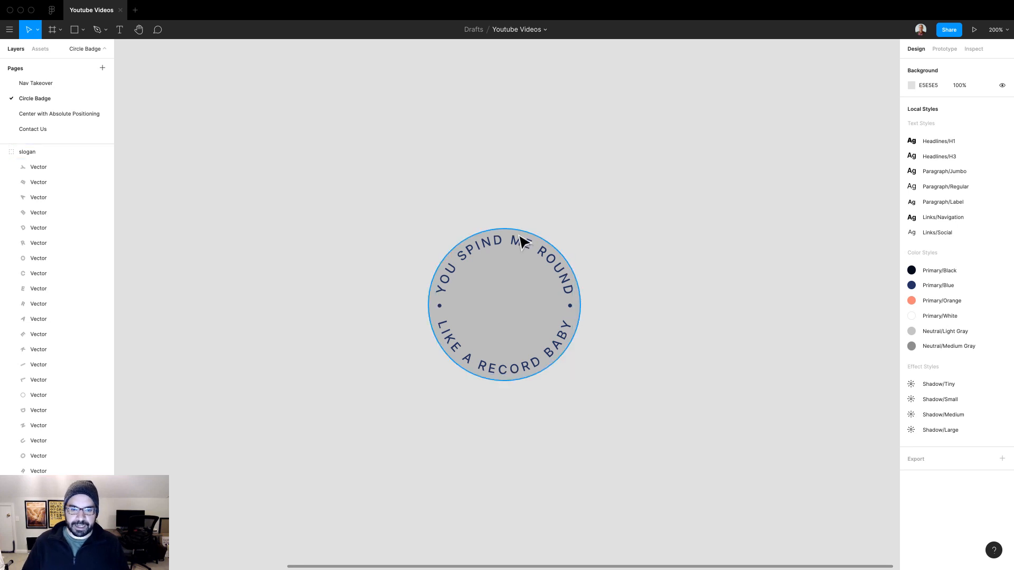
left_click(520, 238)
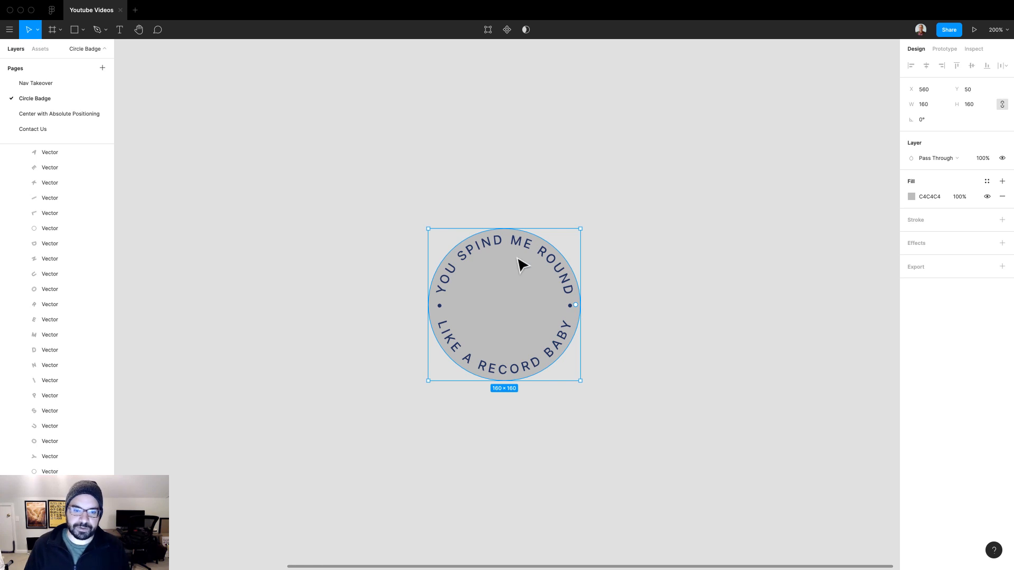
left_click_drag(382, 171, 675, 410)
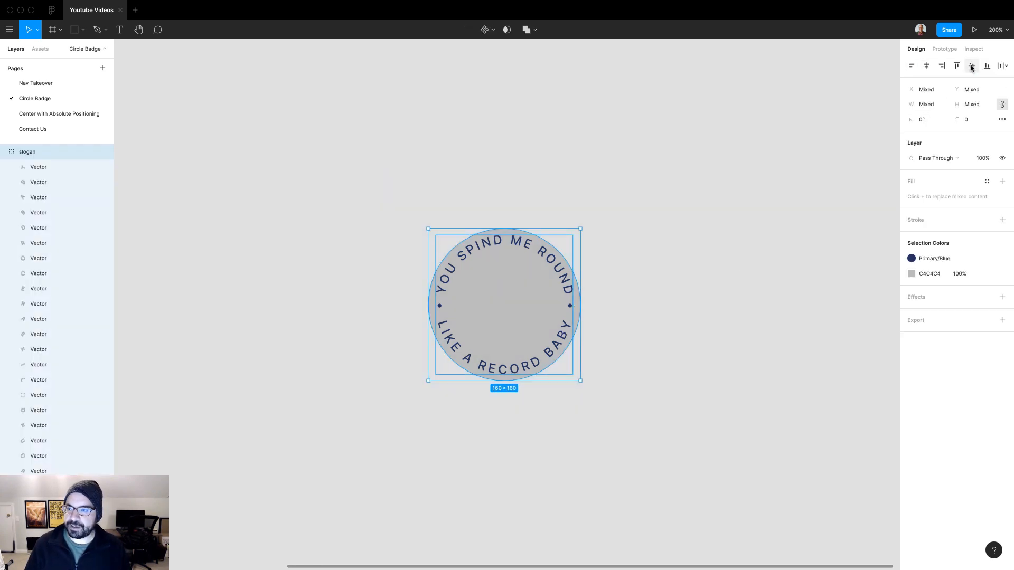
key("super+g")
key("super+r")
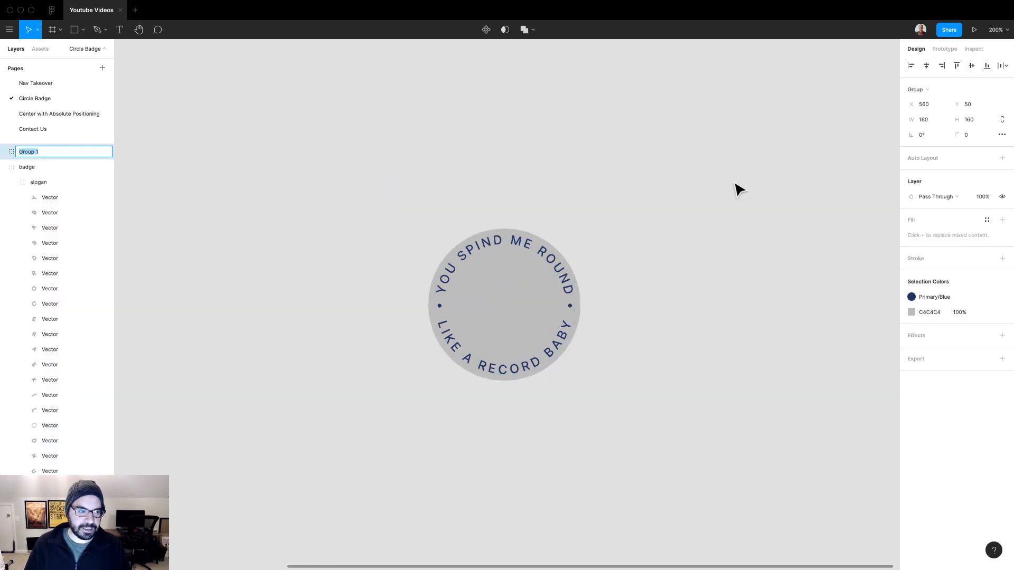
type("circle-badg")
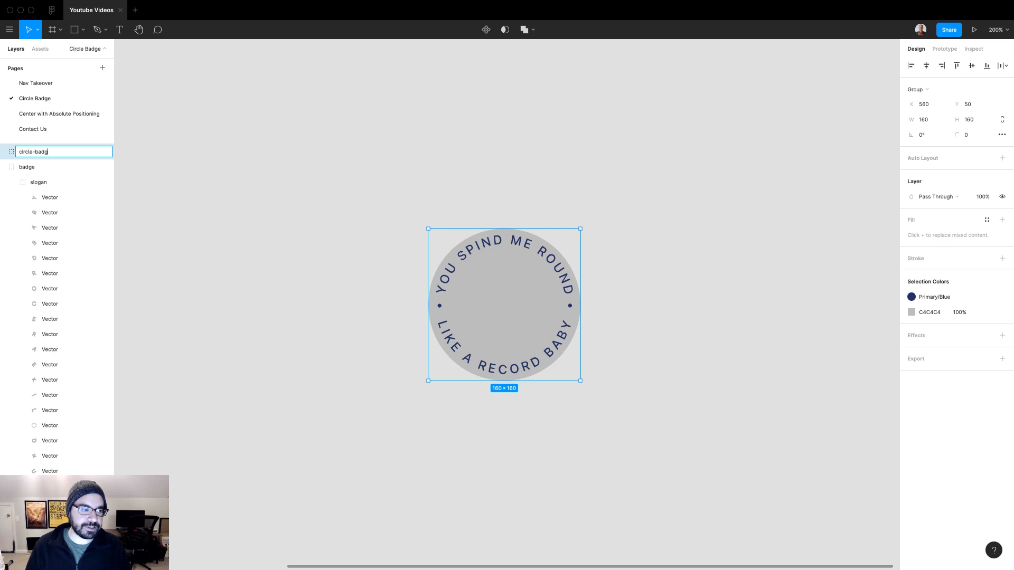
type("e")
key("Return")
Set the background circle's fill opacity to 0%, and select the whole circle-badge group
left_click(619, 214)
left_click(523, 269, "super")
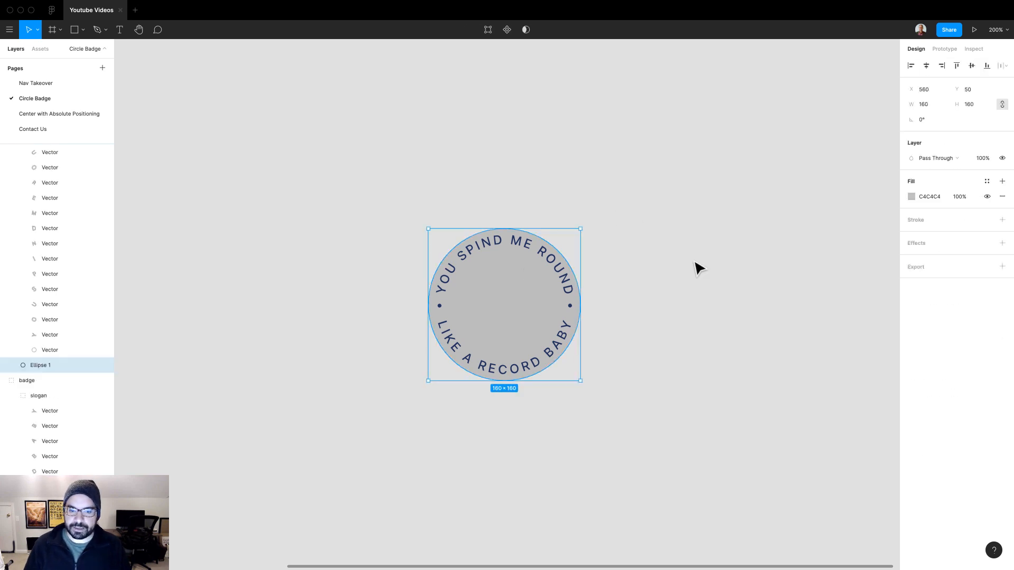
left_click(950, 200)
type("0")
key("Return")
left_click(640, 219)
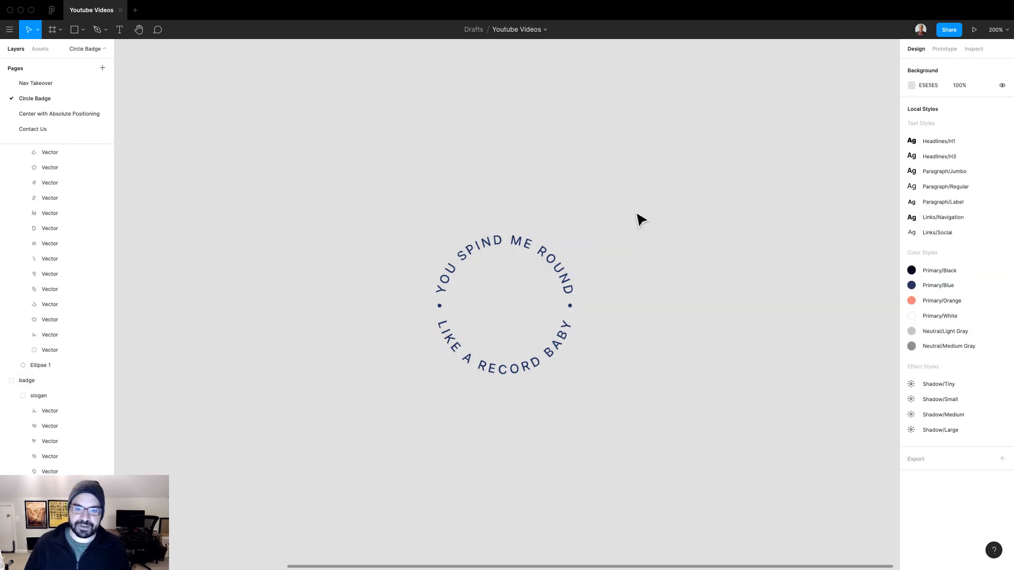
left_click(458, 328)
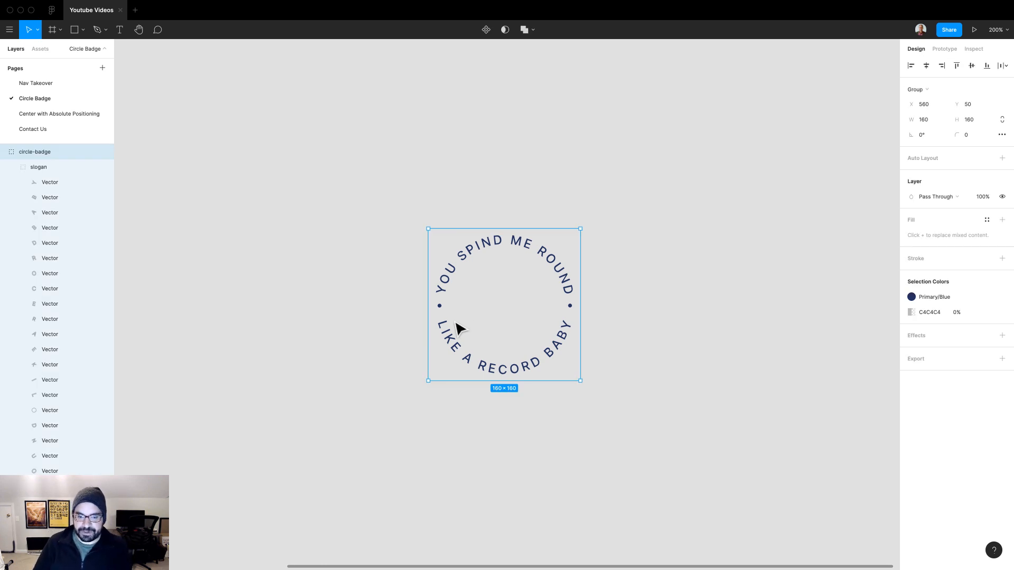
Inspect the circle-badge group in outline view, return to the normal view and clear the selection
key("super+y")
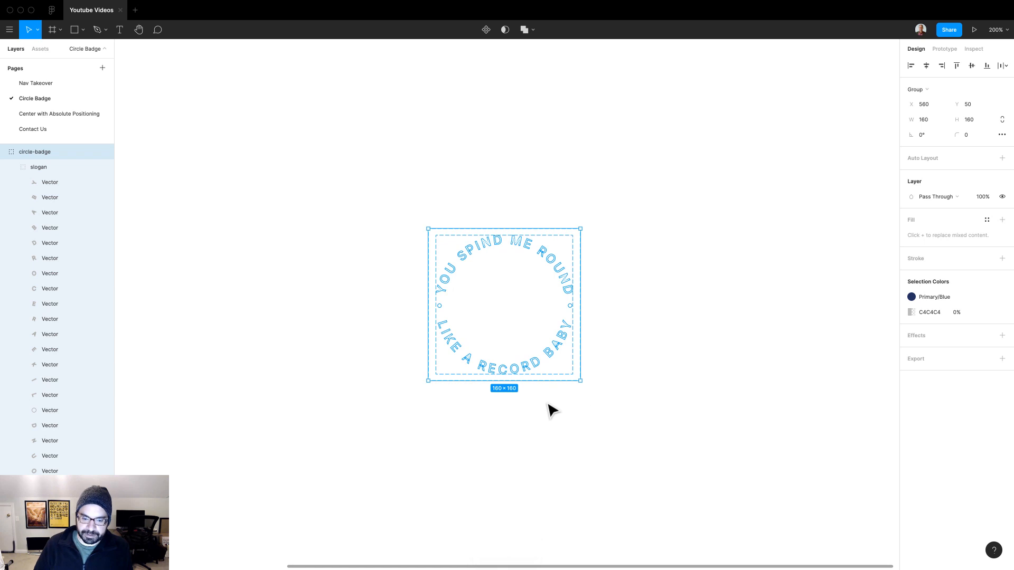
key("super+y")
left_click(615, 416)
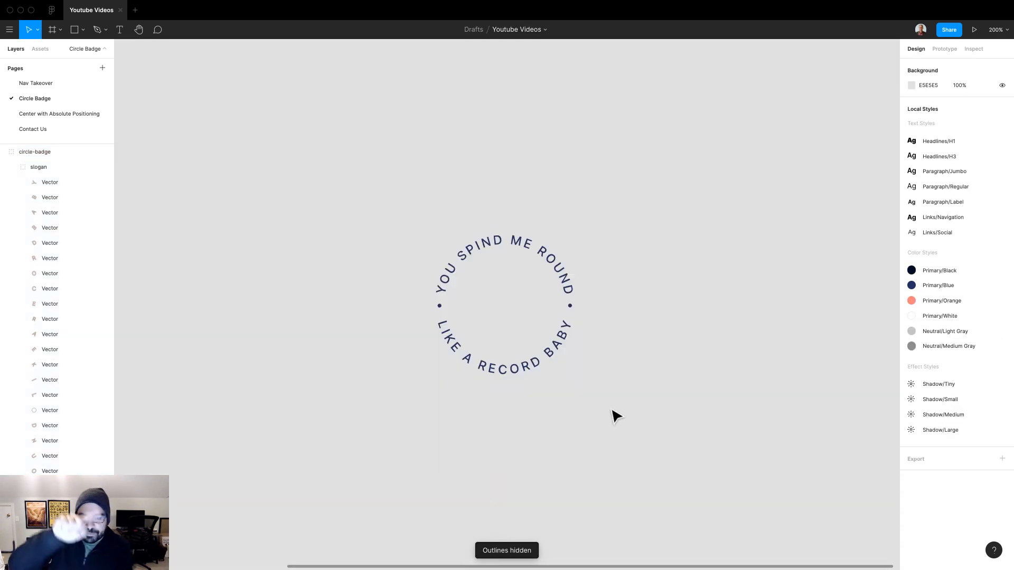
Group the letters of the lower slogan line "LIKE A RECORD BABY" and name the group bottom
left_click_drag(640, 377, 378, 320)
key("super+g")
key("super+r")
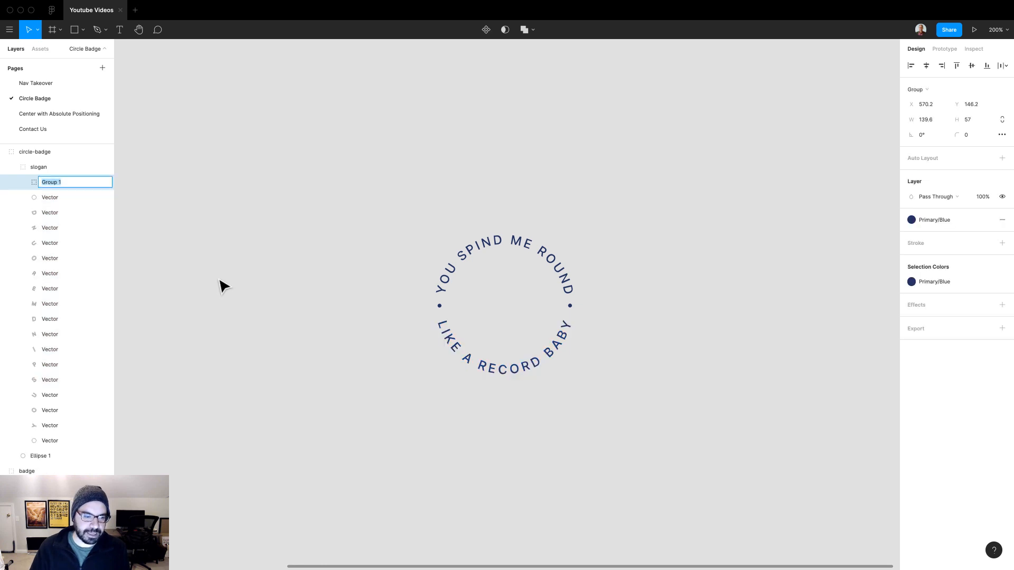
type("bottom")
key("Return")
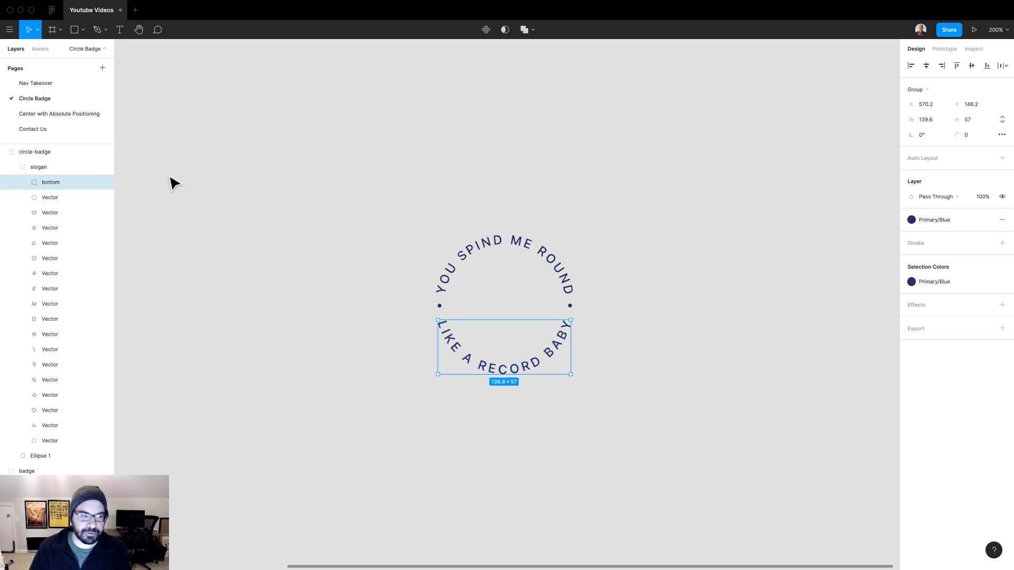
Hide the bottom group, select circle-badge to check its bounds, and show the bottom group again
left_click(105, 182)
left_click(393, 209)
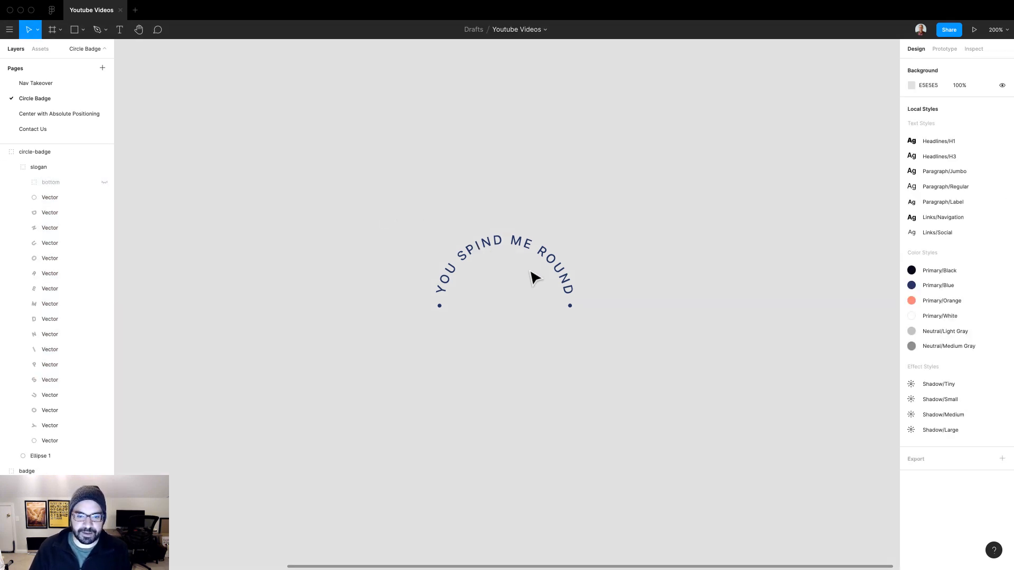
left_click_drag(460, 197, 615, 378)
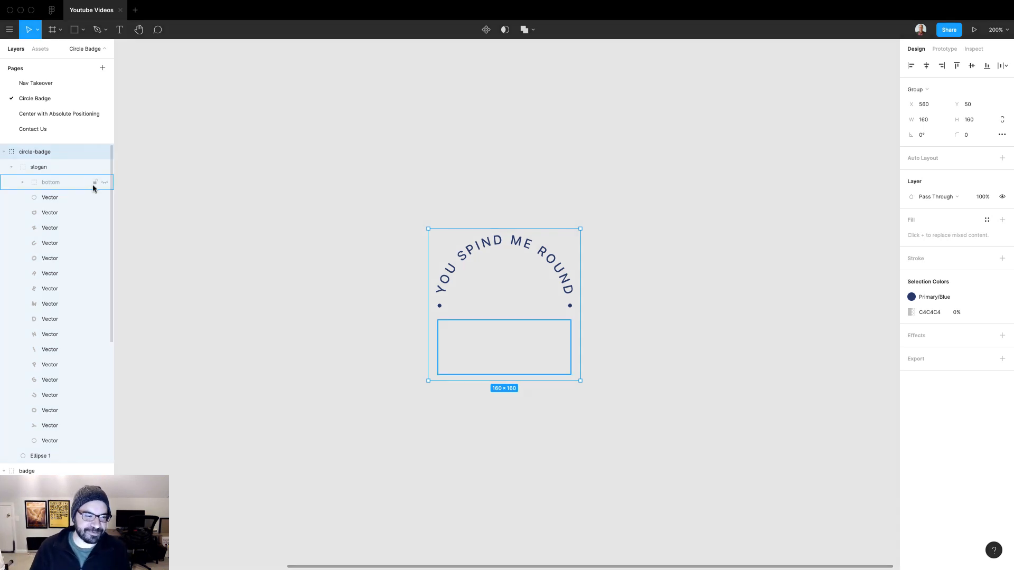
left_click(104, 183)
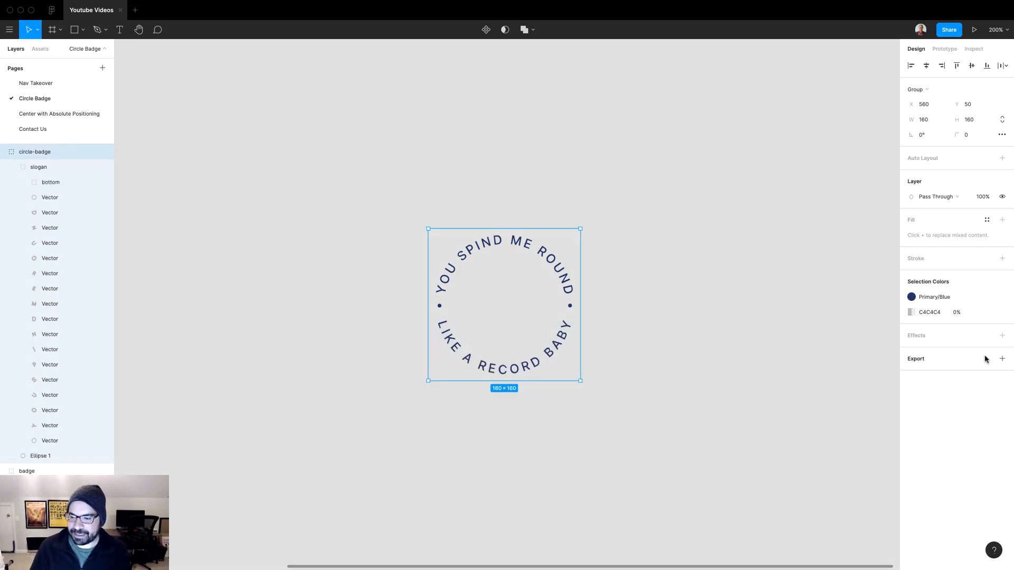
Add an export setting to the circle-badge group with SVG as the format
left_click(1001, 359)
left_click(975, 389)
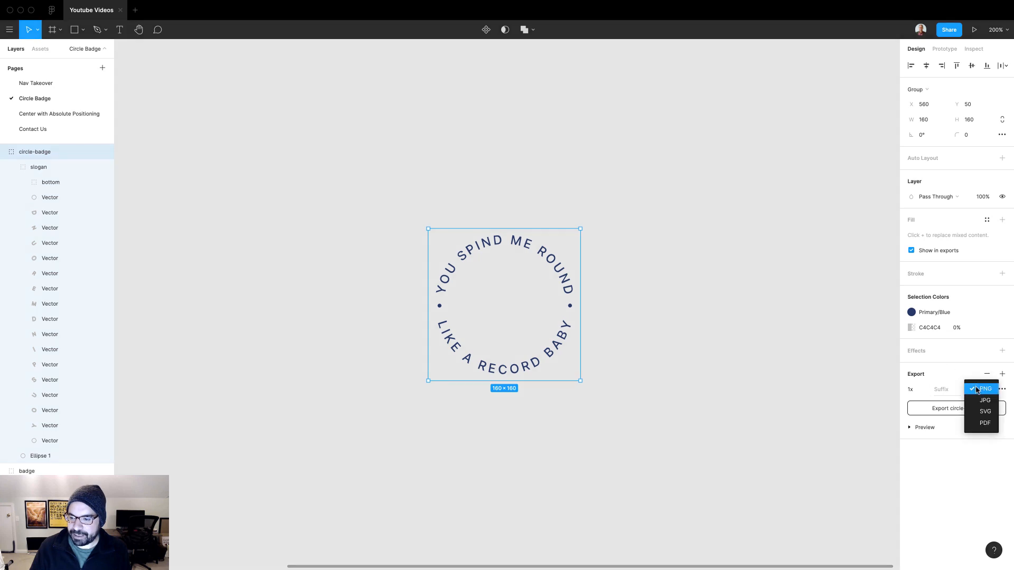
left_click(985, 412)
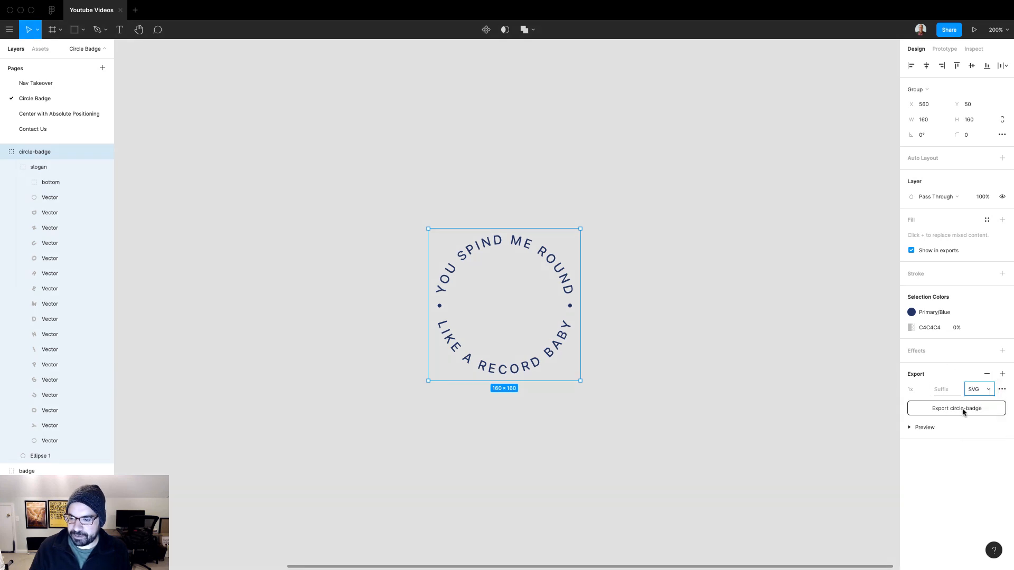
left_click(751, 305)
Switch to the Webflow Designer in the browser and add an Image element inside the spind-outer lightbox link
key("ctrl+Right")
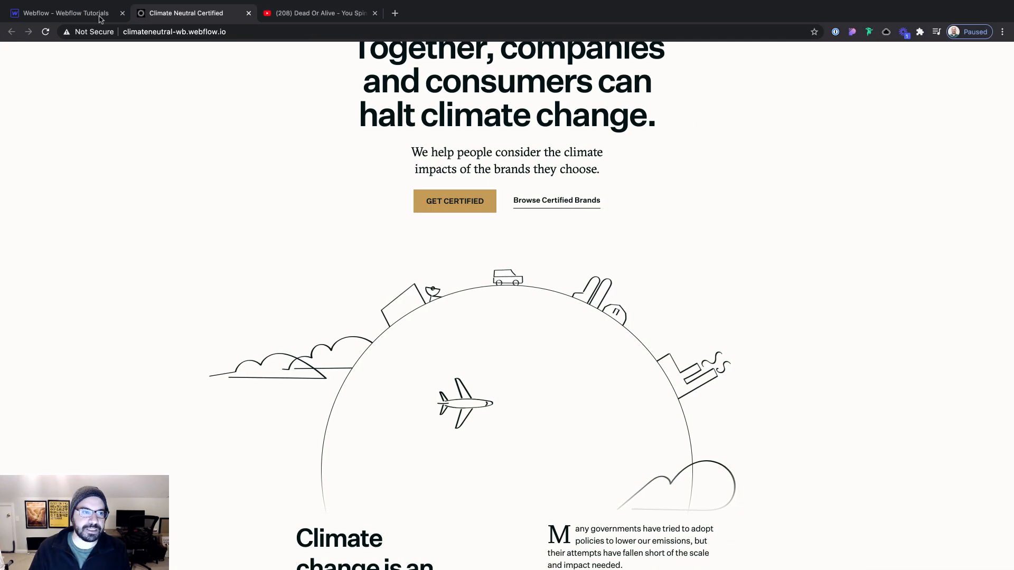
left_click(74, 18)
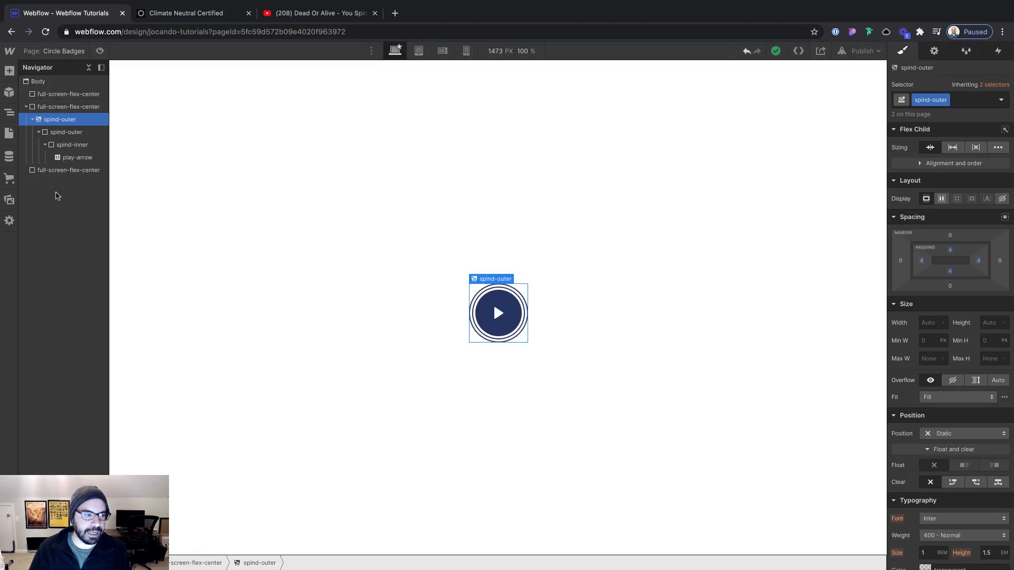
key("super+e")
type("e")
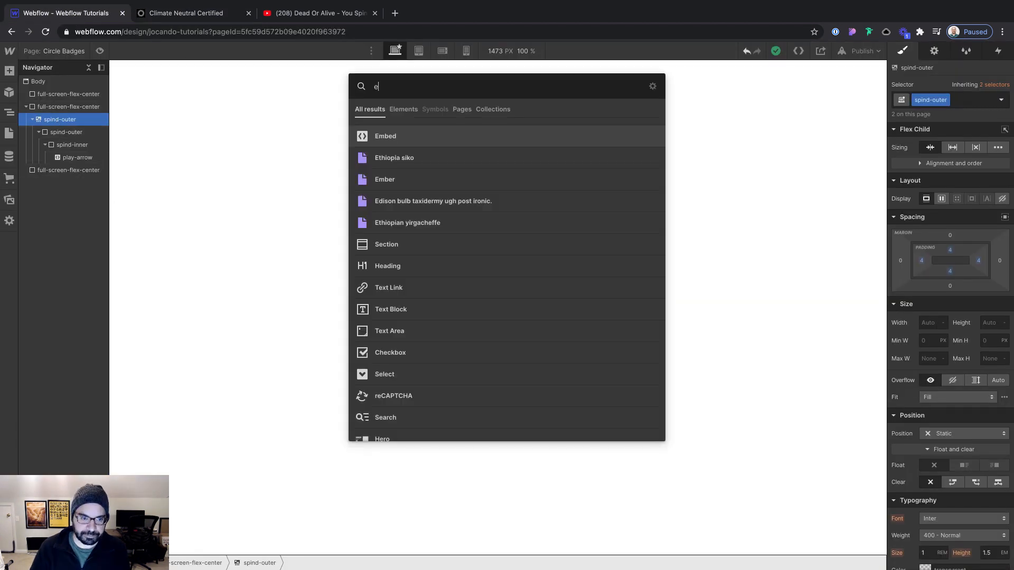
key("BackSpace")
type("ima")
key("Return")
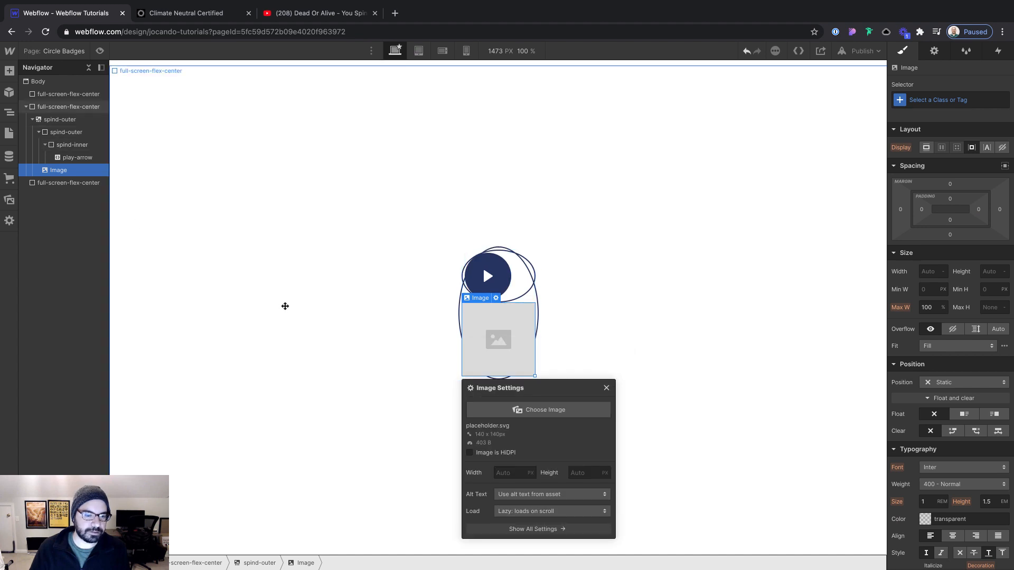
Use slogan-circle.svg as the image and move it above the nested spind-outer block in the lightbox link
left_click(502, 406)
left_click(54, 175)
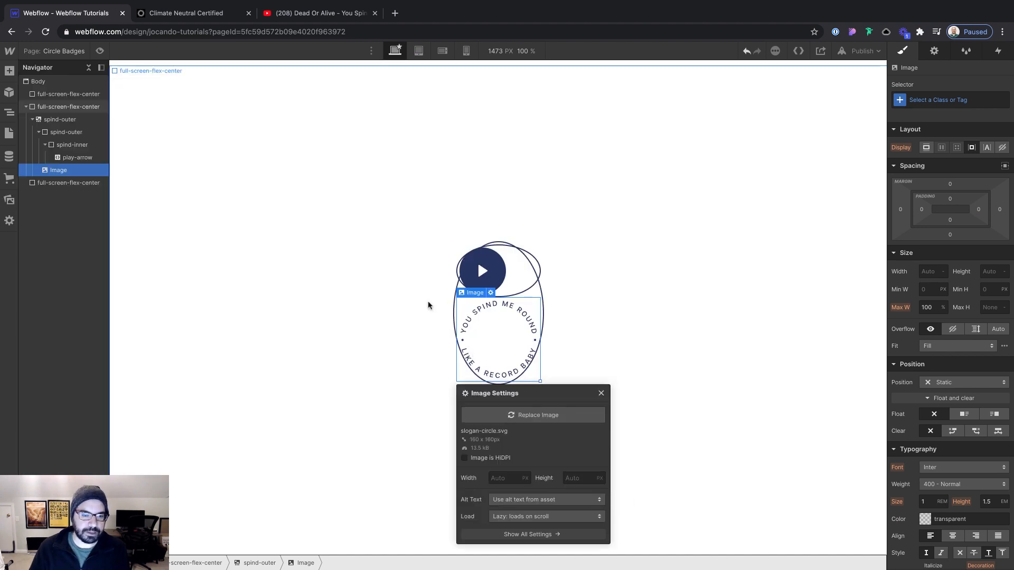
left_click_drag(58, 170, 59, 138)
left_click(339, 175)
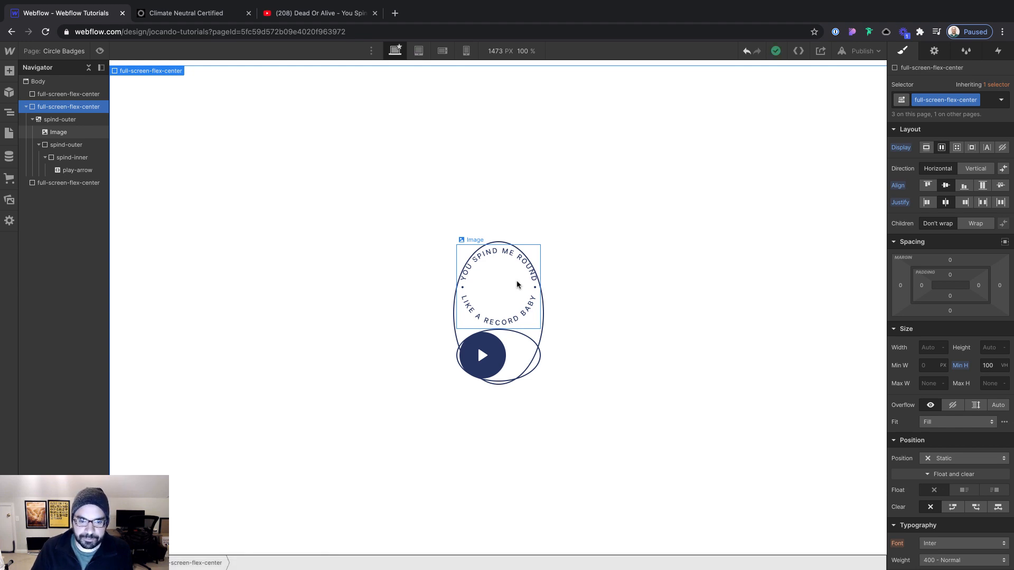
Give the slogan image the new class circle-badge and set its position to Absolute
left_click(517, 285)
key("ctrl+Return")
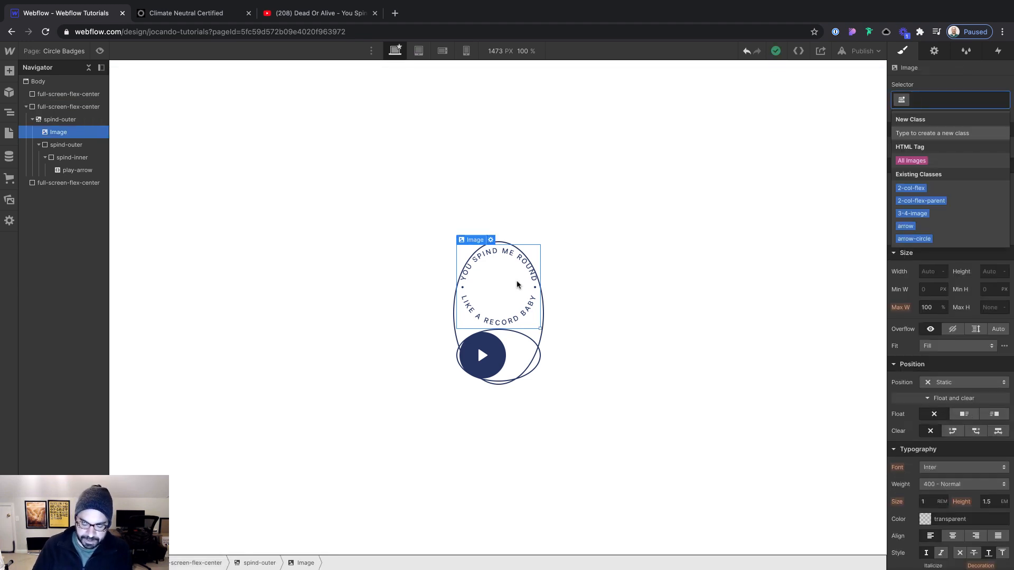
type("circle-bad")
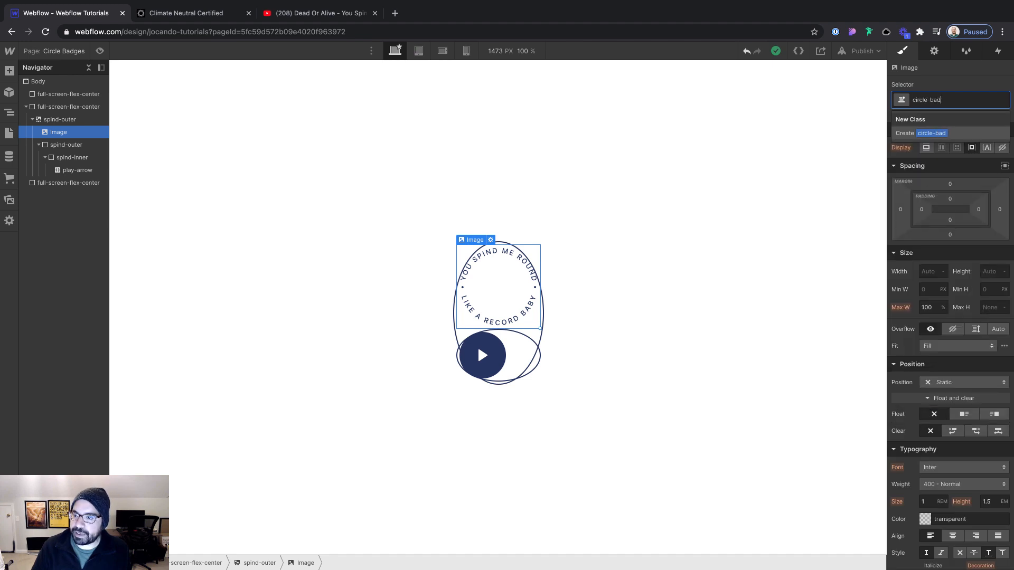
type("ge")
key("Return")
left_click(949, 381)
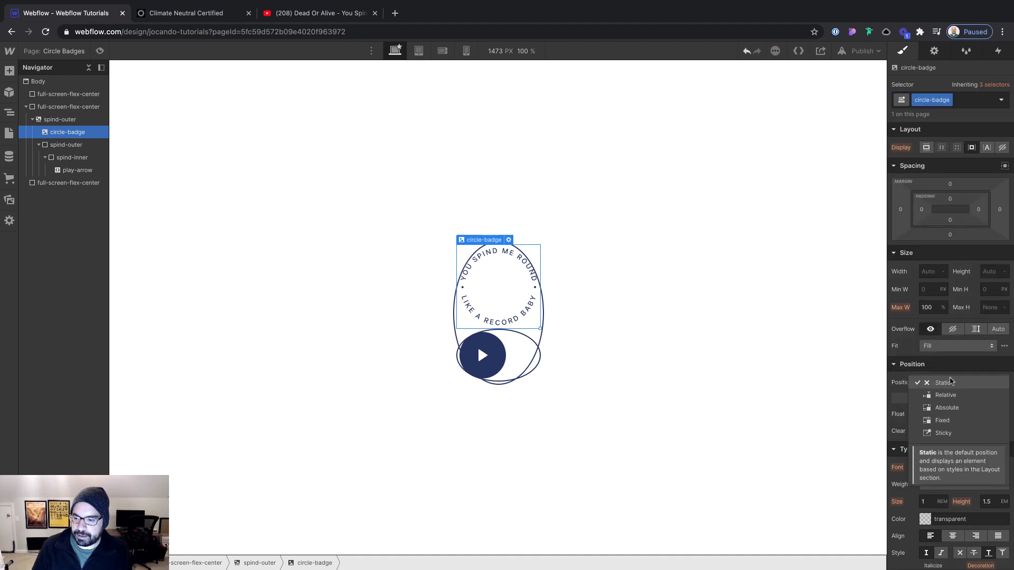
left_click(946, 407)
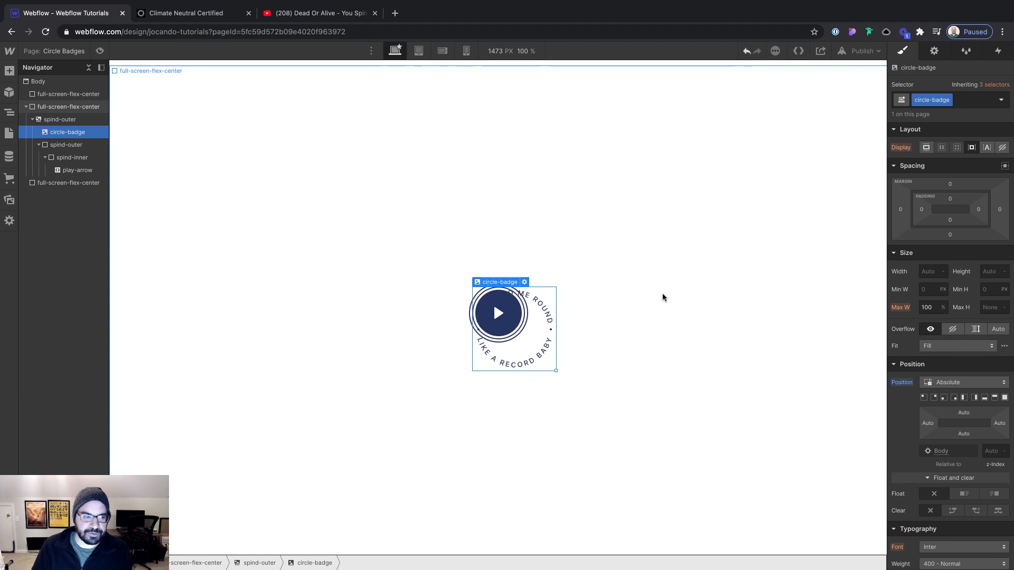
Set the parent spind-outer lightbox link to flex display with its children aligned and justified to the center
left_click(64, 146)
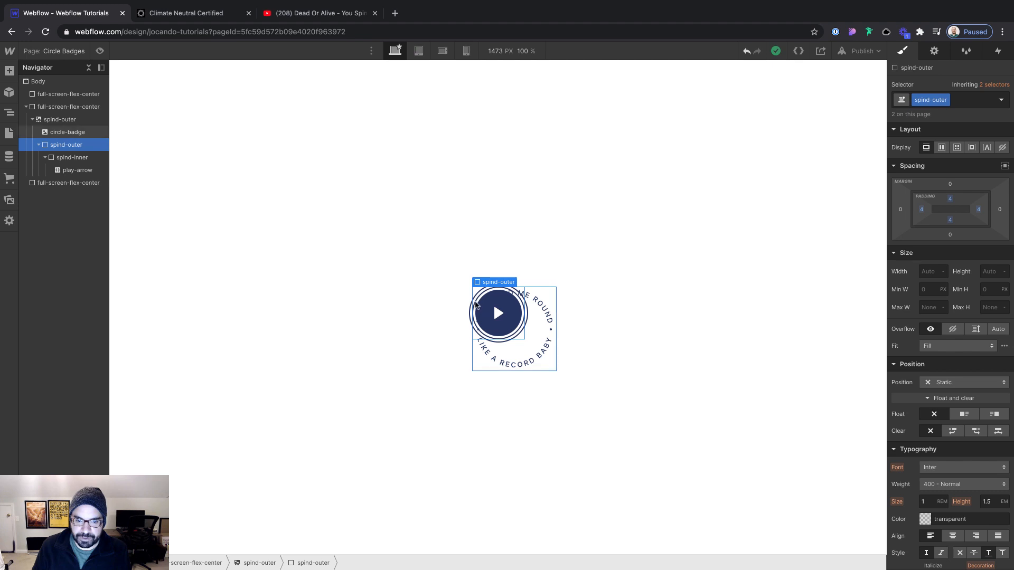
left_click(66, 118)
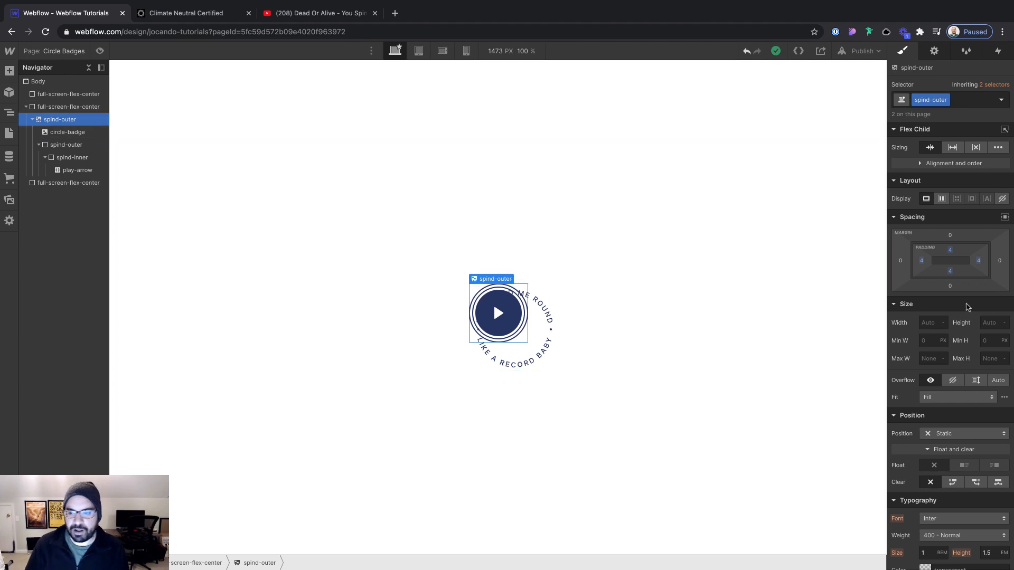
left_click(941, 198)
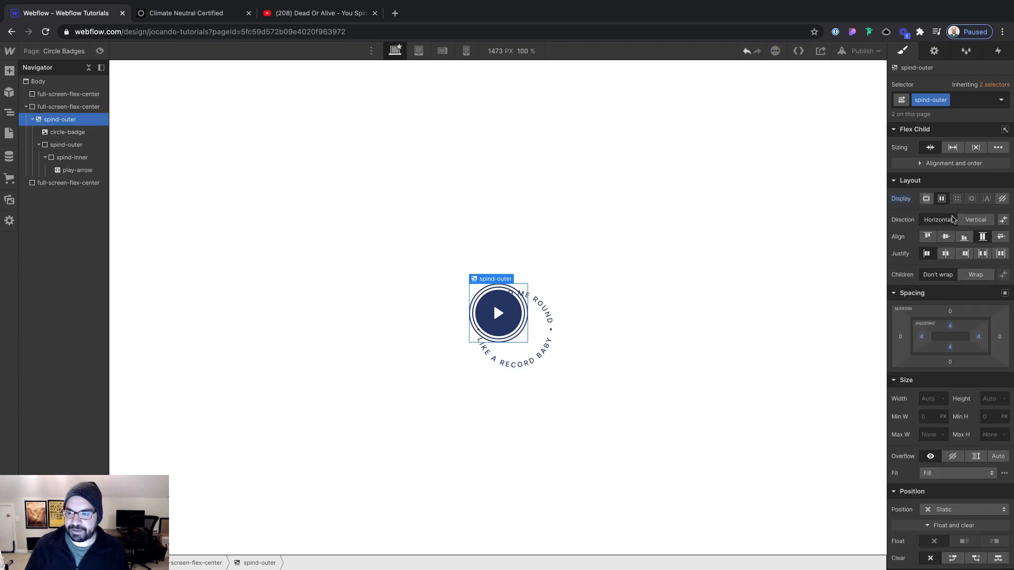
left_click(945, 237)
left_click(945, 253)
left_click(695, 204)
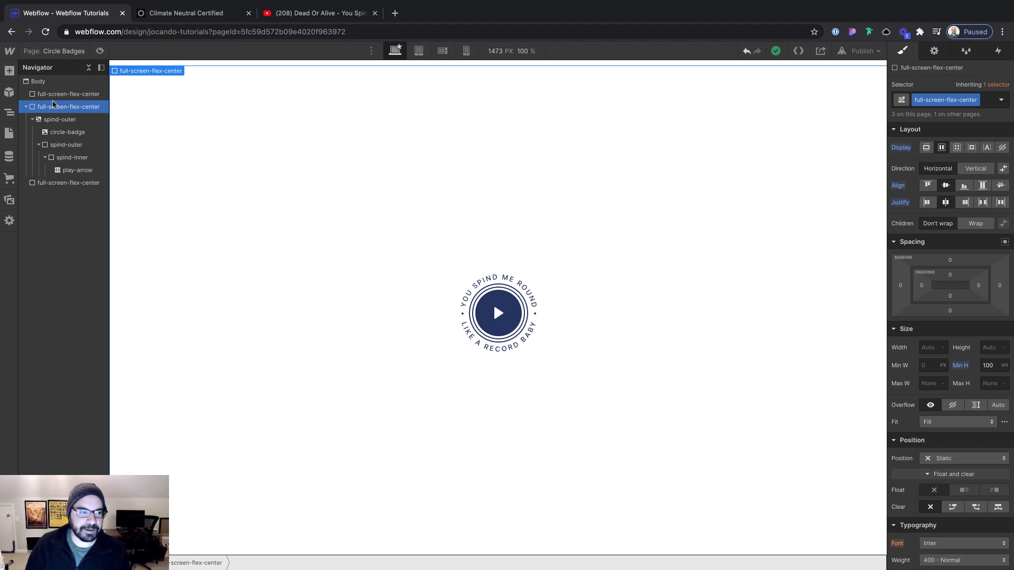
Add a While scrolling in view trigger to the spind-outer lightbox link with the Play scroll animation action
left_click(73, 122)
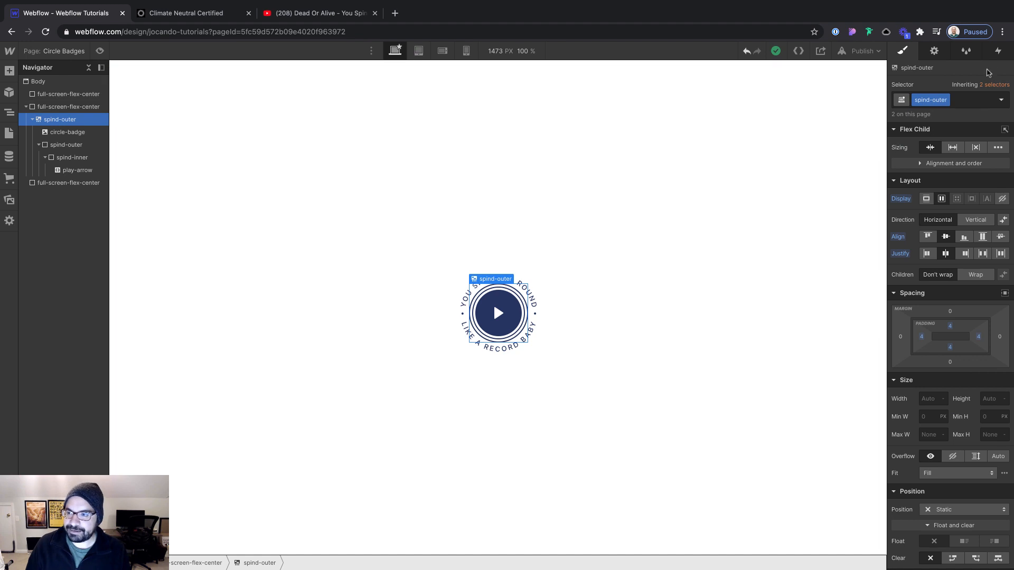
left_click(998, 51)
left_click(1006, 85)
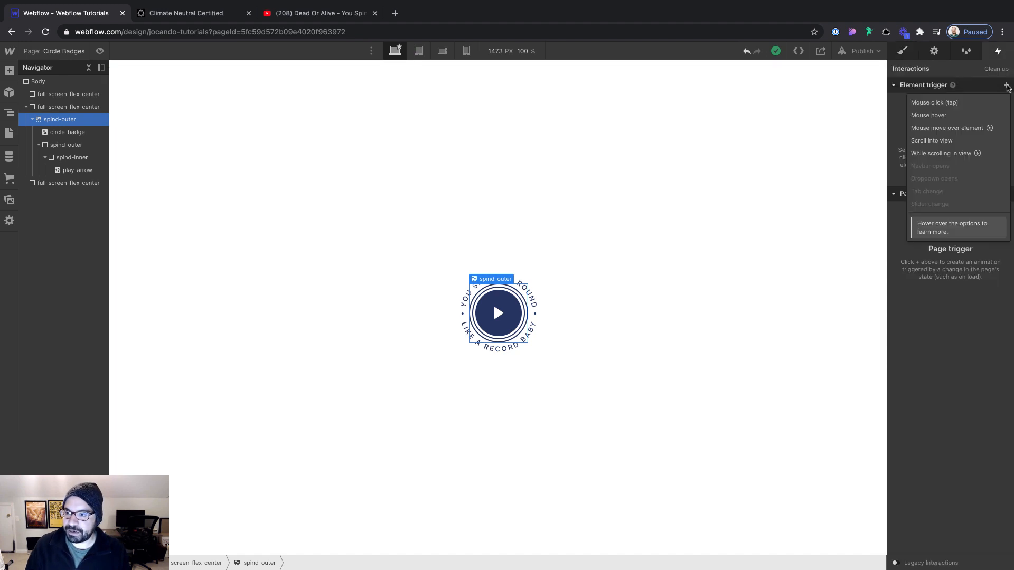
left_click(952, 153)
left_click(937, 144)
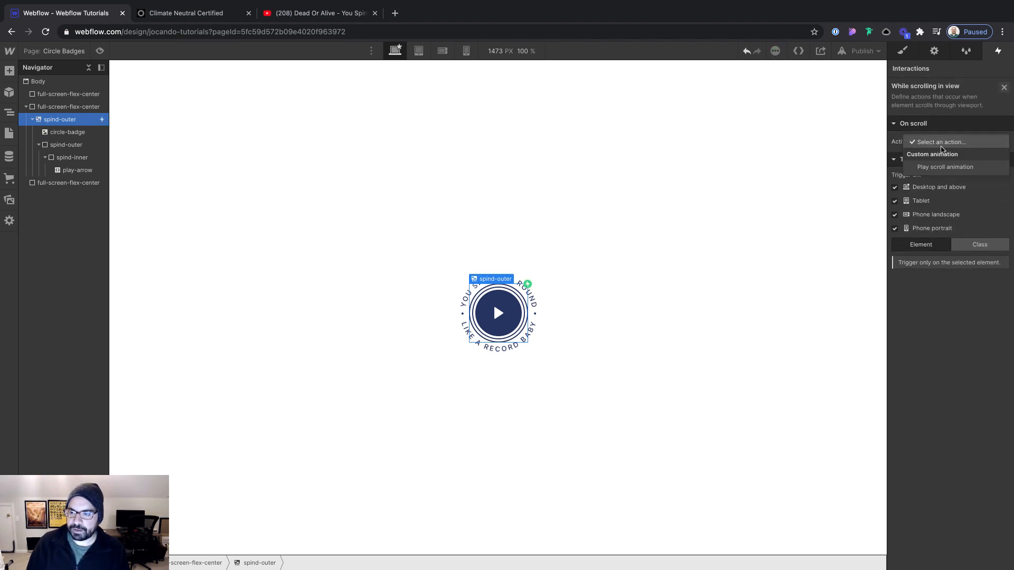
left_click(953, 168)
Create a new scroll animation named Circle Badge and save it
left_click(1002, 205)
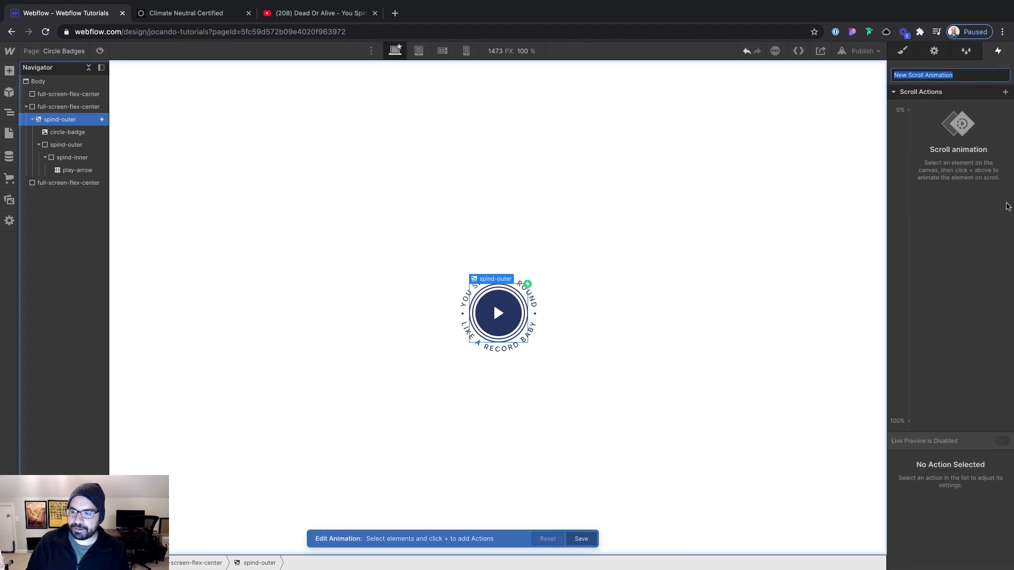
type("Circle Badge")
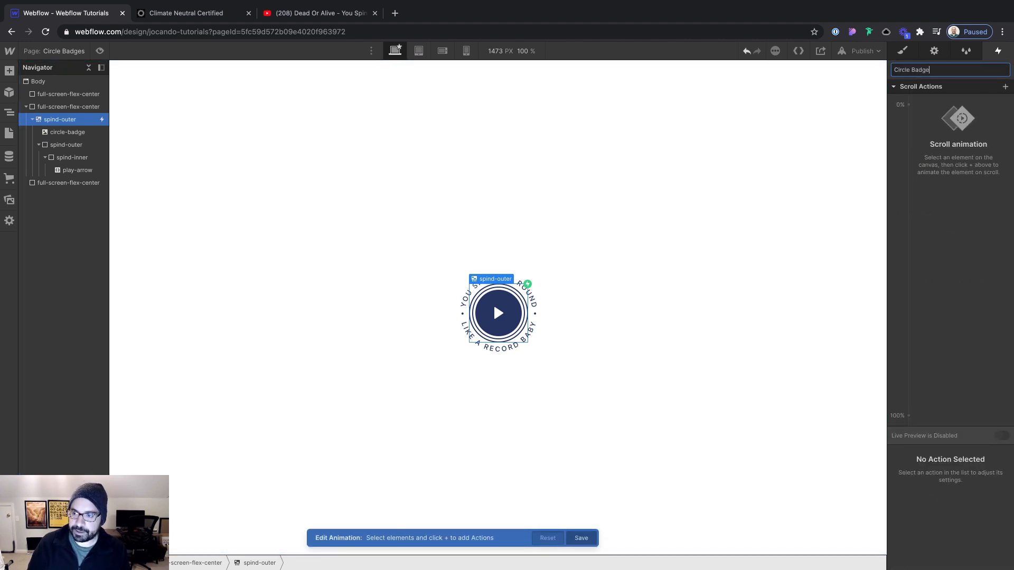
key("Return")
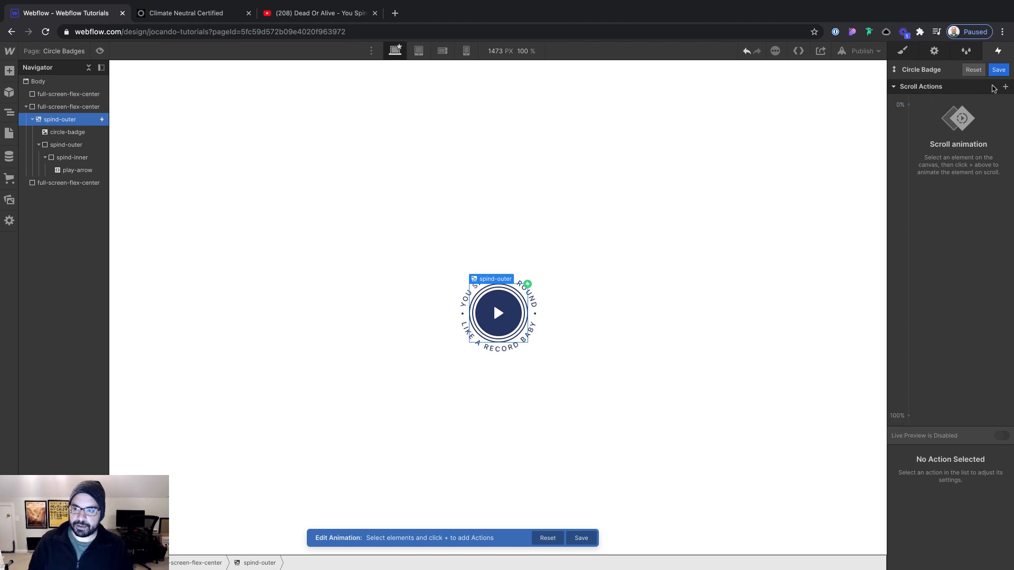
left_click(998, 70)
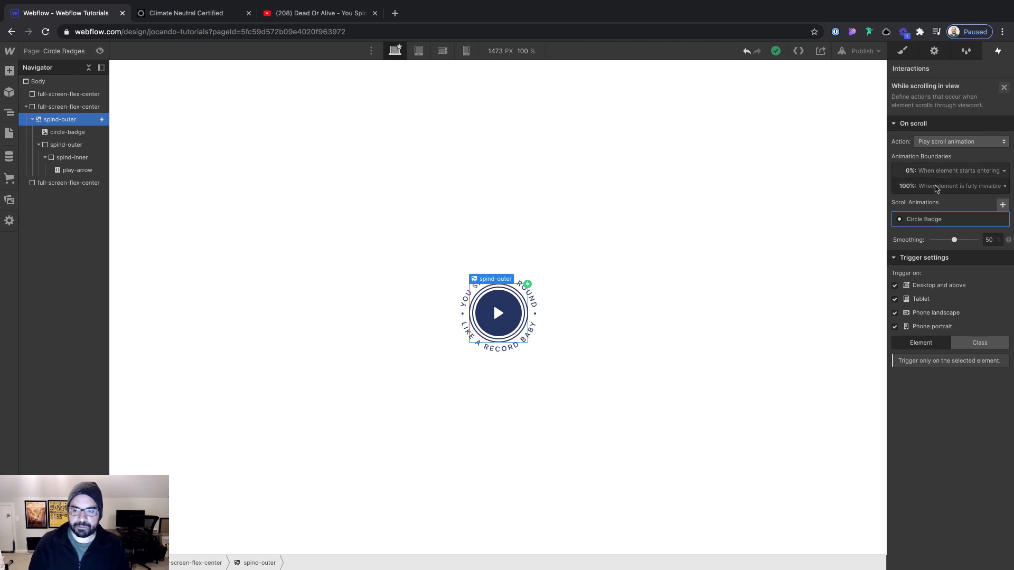
Open the Circle Badge scroll animation and add a Rotate action at 0% for the circle-badge image
left_click(929, 219)
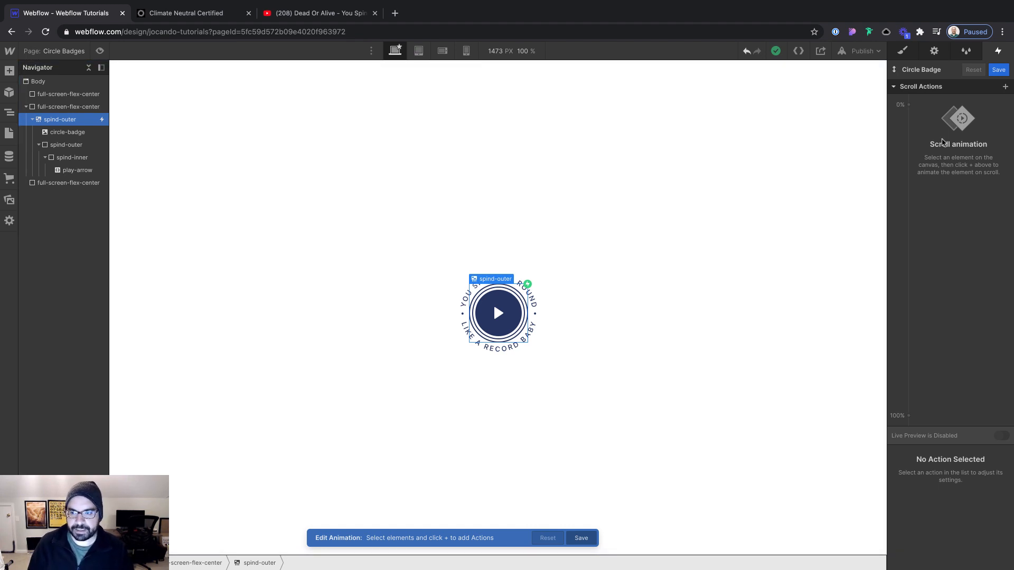
left_click(83, 133)
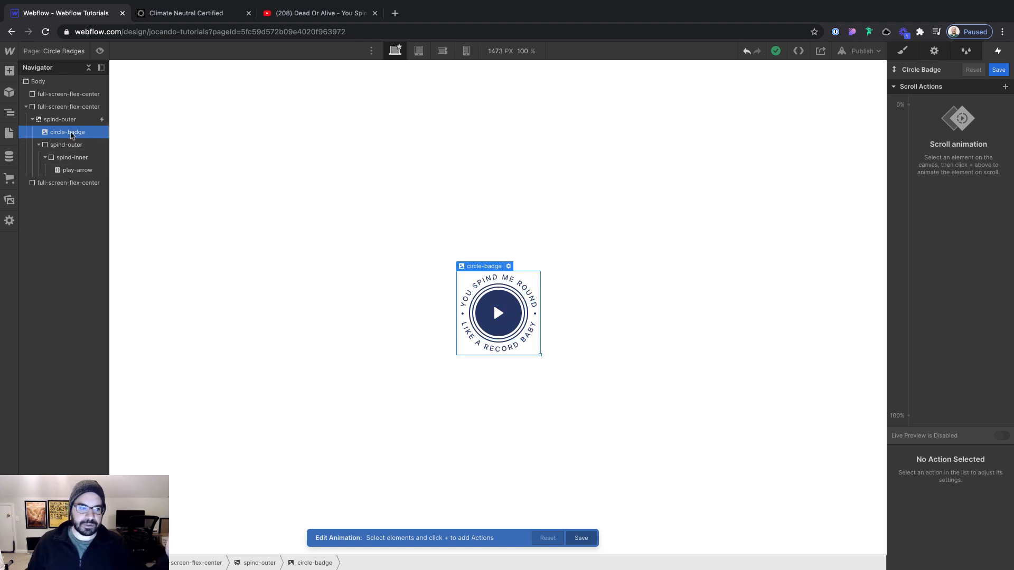
left_click(908, 105)
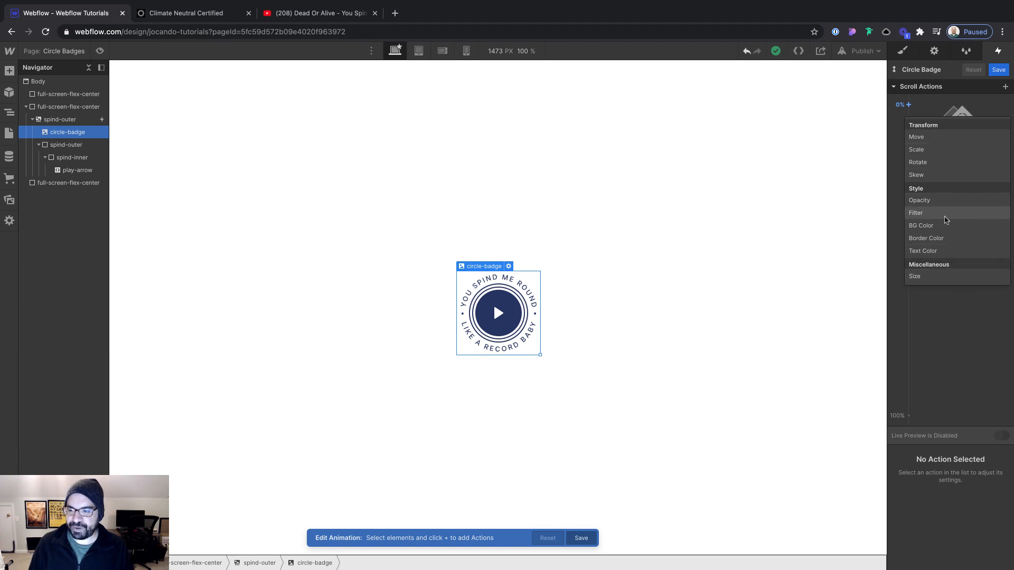
left_click(931, 163)
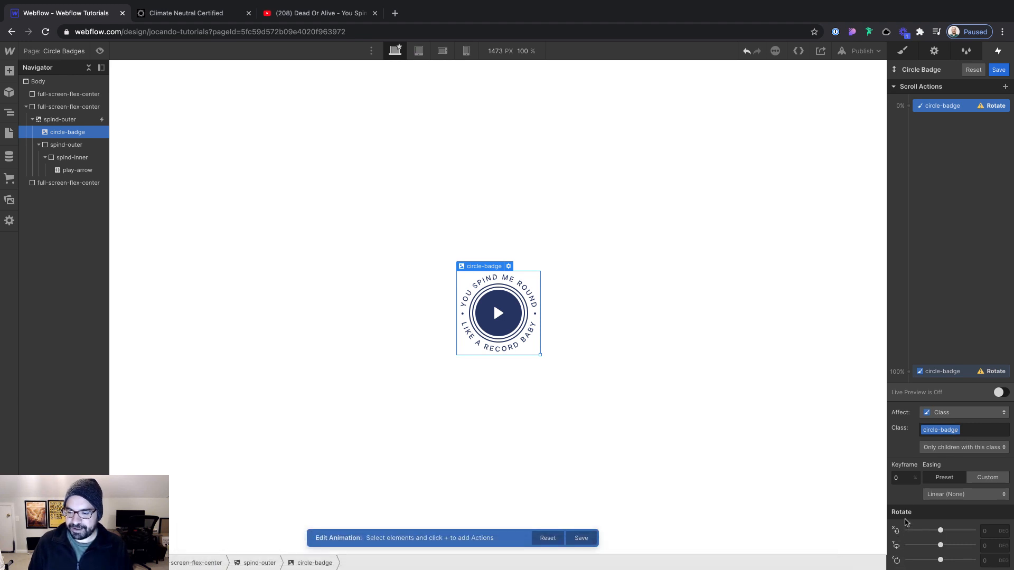
Try tilting the badge by 32° on the X axis and -44° on the Y axis, and reset both rotations
left_click_drag(943, 530, 916, 530)
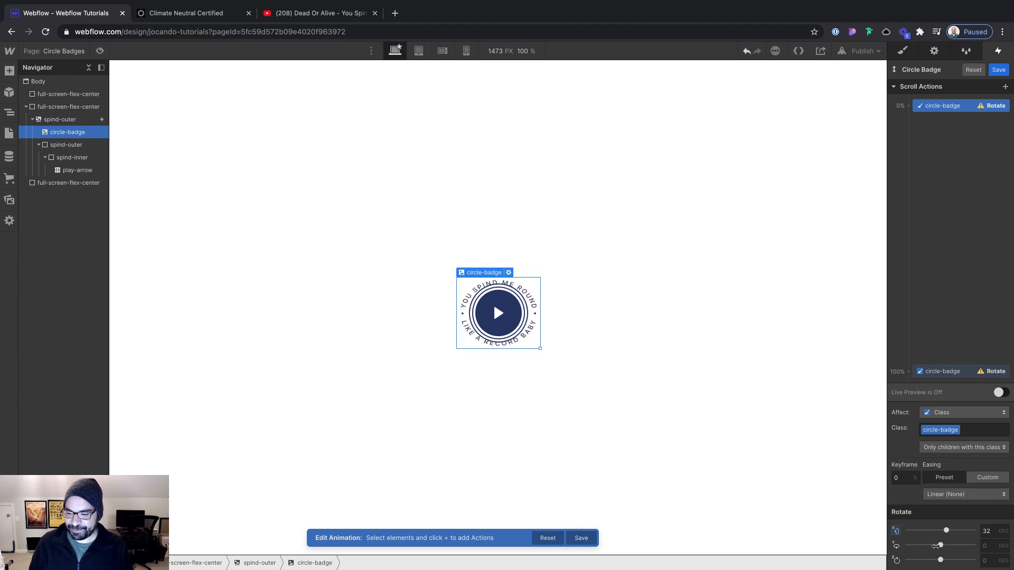
mouse_move(939, 545)
left_mouse_down()
mouse_move(922, 545)
mouse_move(933, 544)
left_mouse_up()
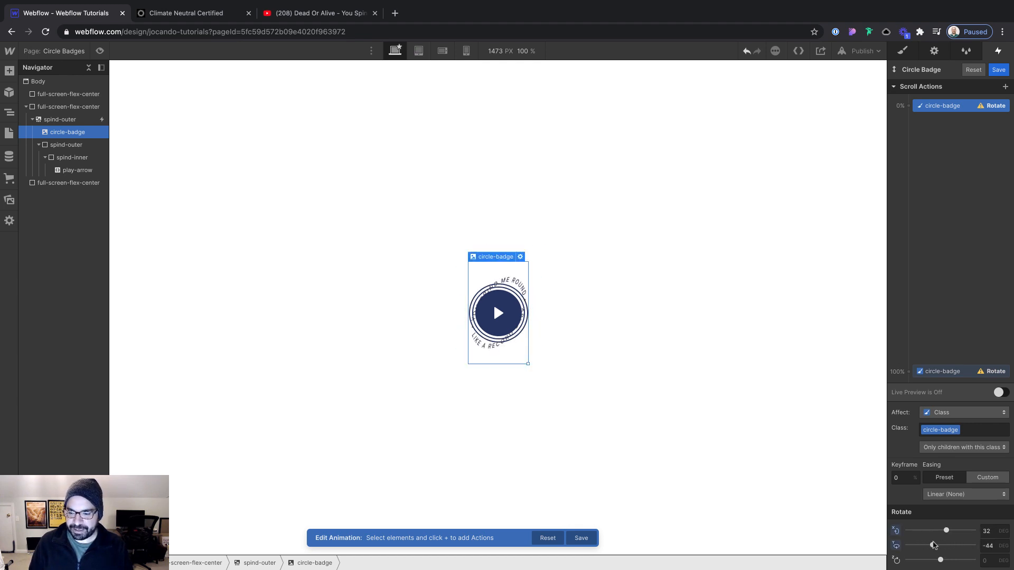
left_click(896, 531, "alt")
left_click(897, 546, "alt")
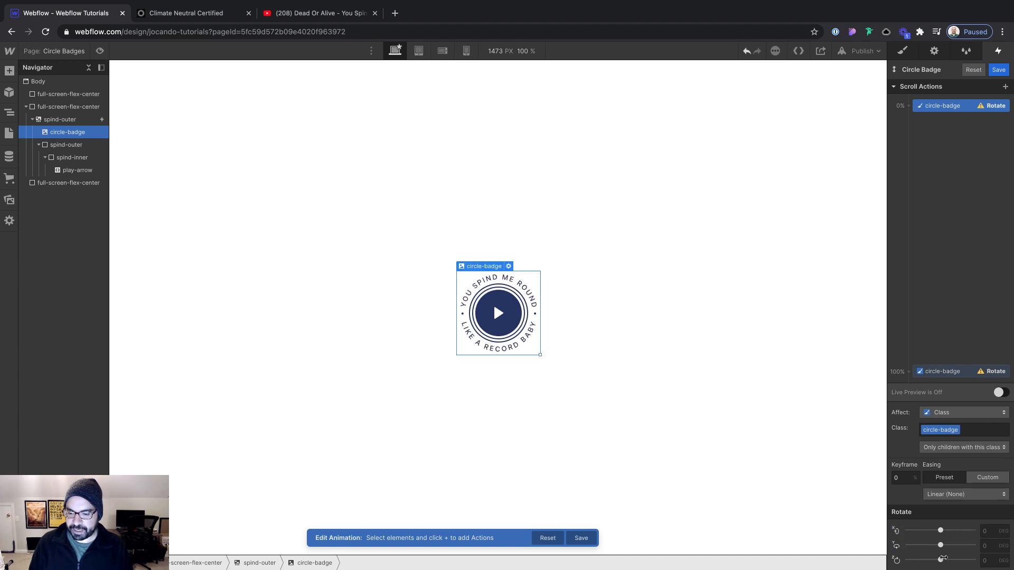
Set the badge's Z-axis rotation to -90° in the 0% keyframe
mouse_move(940, 560)
left_mouse_down()
mouse_move(979, 559)
mouse_move(956, 560)
left_mouse_up()
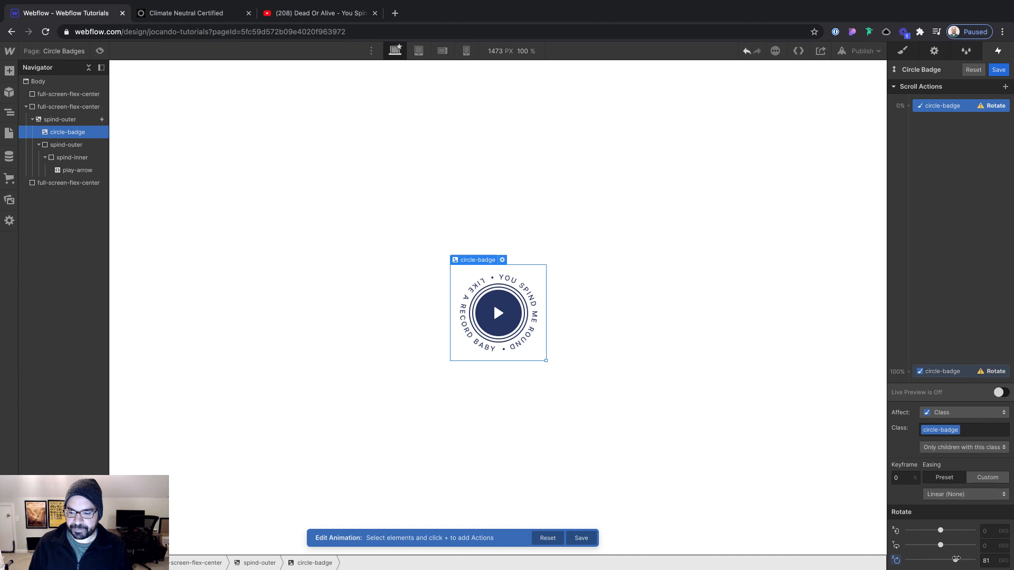
left_click(986, 560)
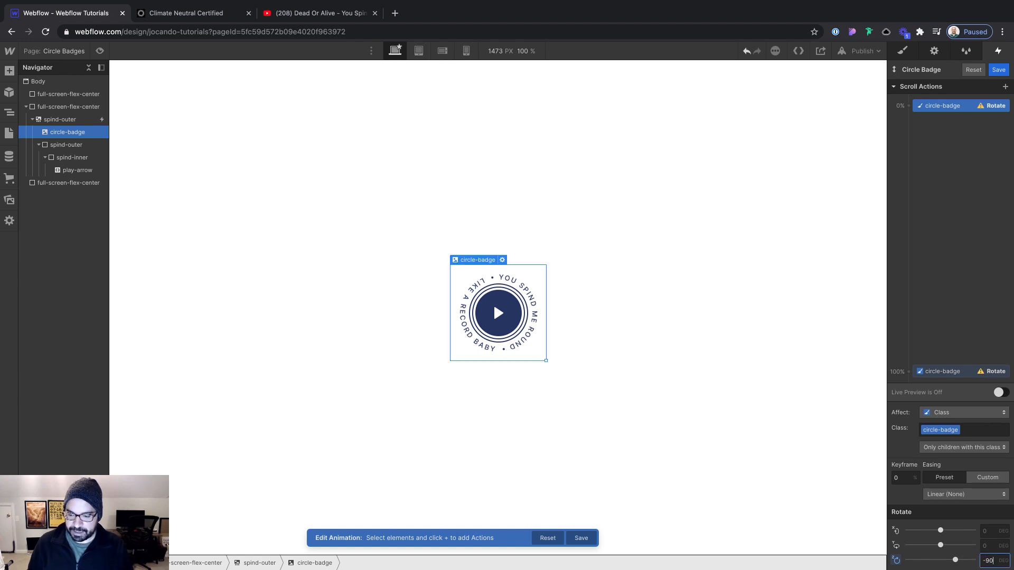
key("Return")
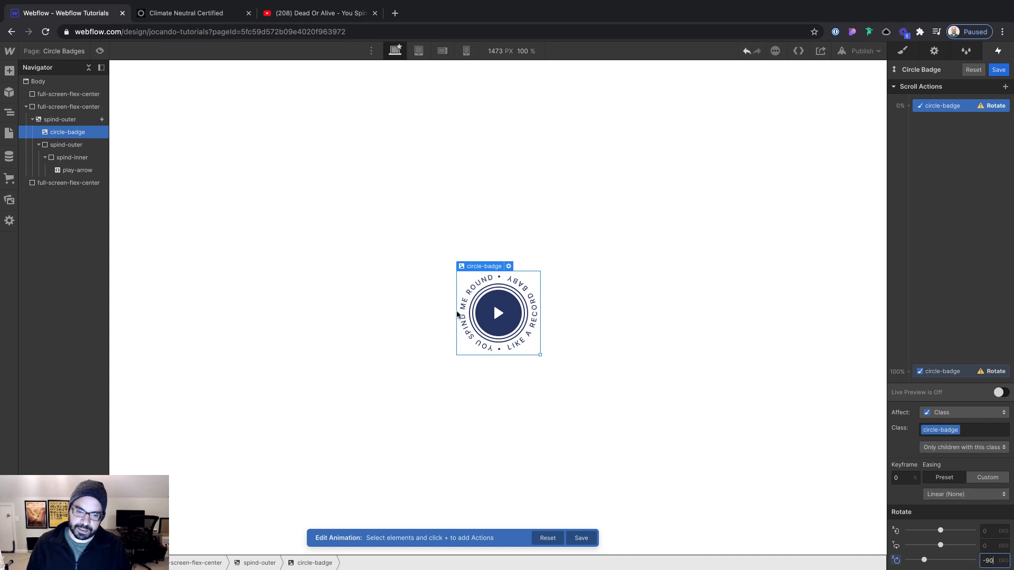
Set the badge's Z-axis rotation to 90° in the 100% keyframe
left_click(940, 372)
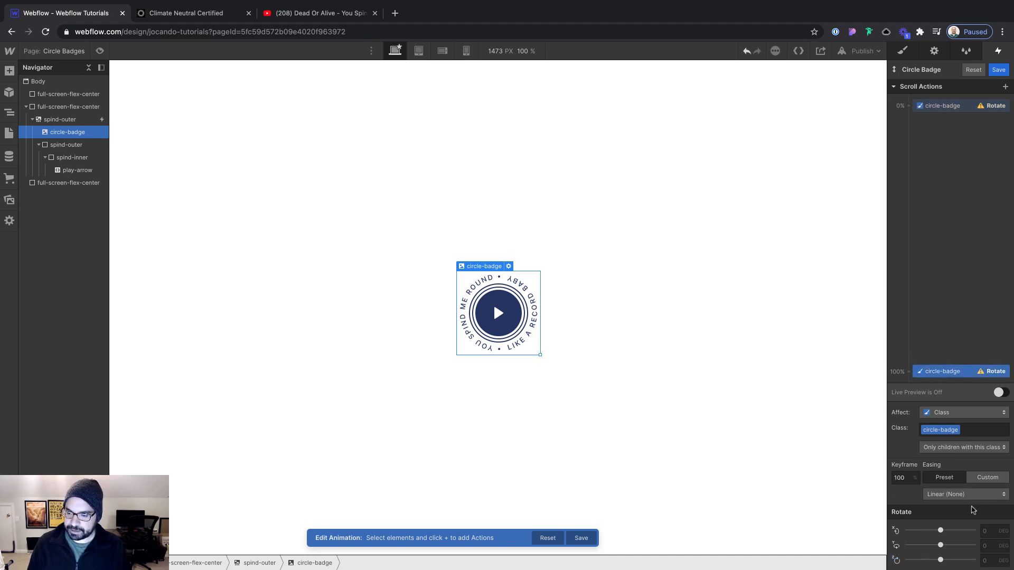
left_click(986, 548)
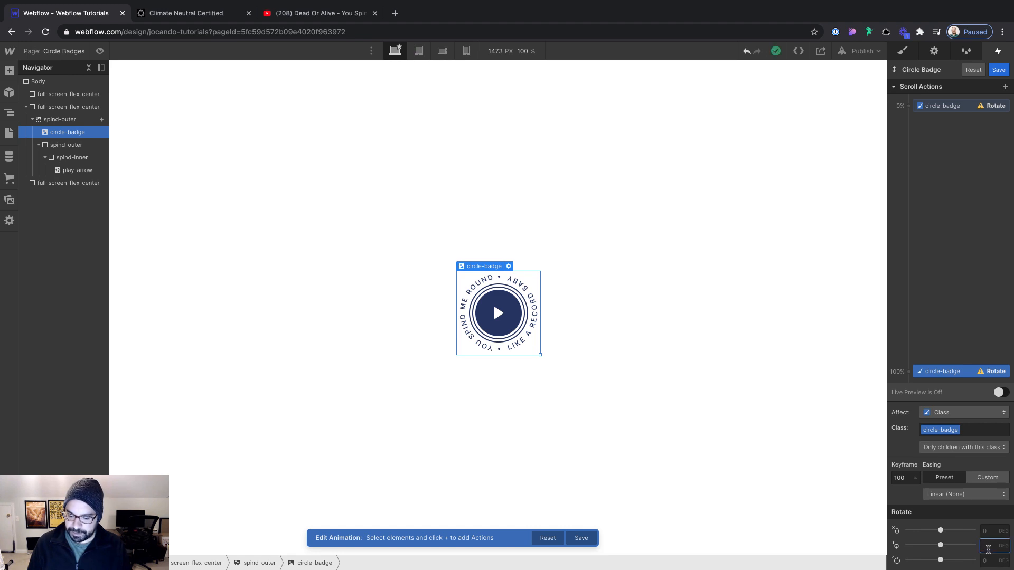
left_click(990, 562)
type("9")
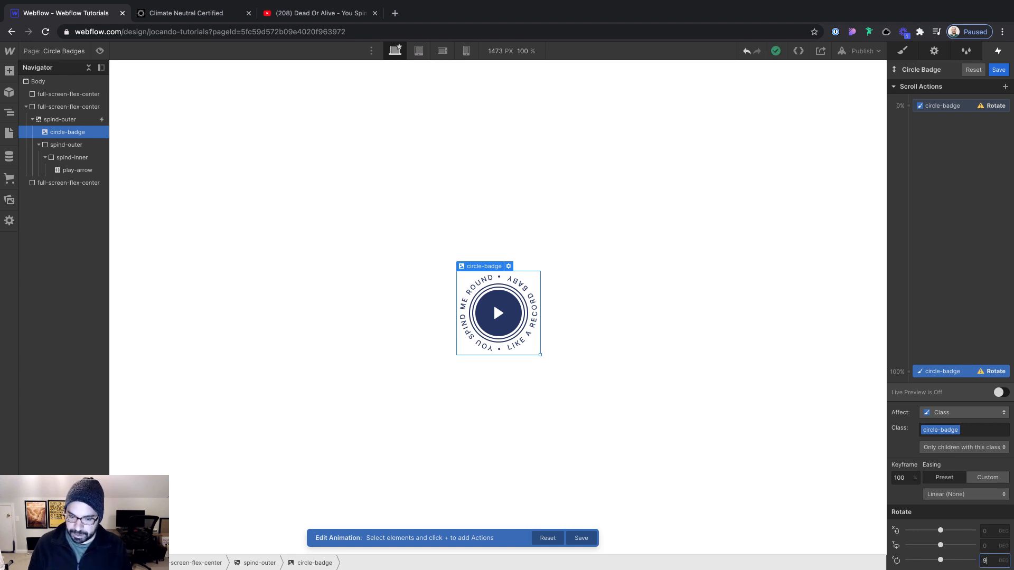
type("0")
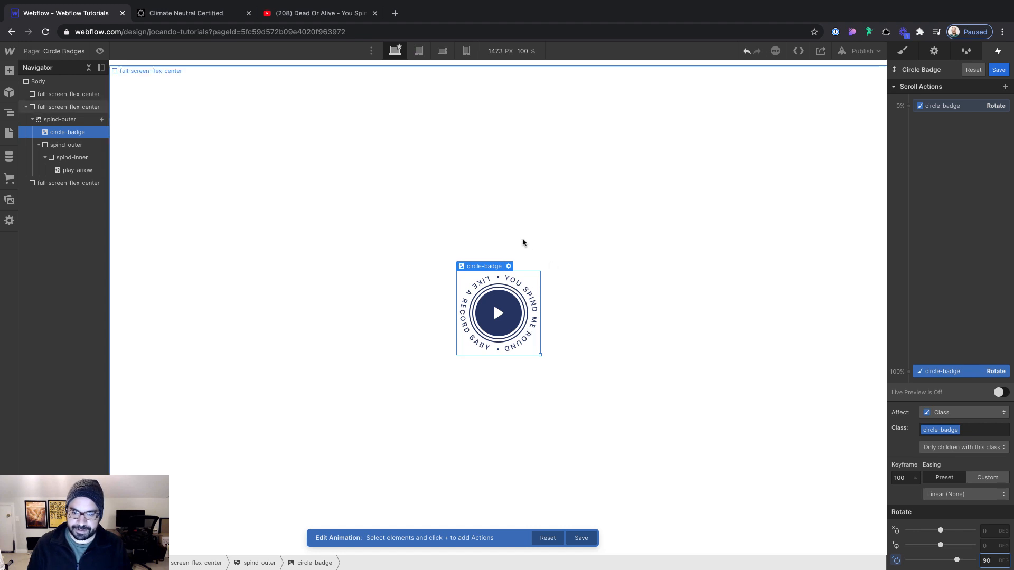
Turn on Live Preview, check the badge's rotation through the whole scroll range, and save the Circle Badge animation
left_click(999, 393)
scroll(663, 236, "down", 5)
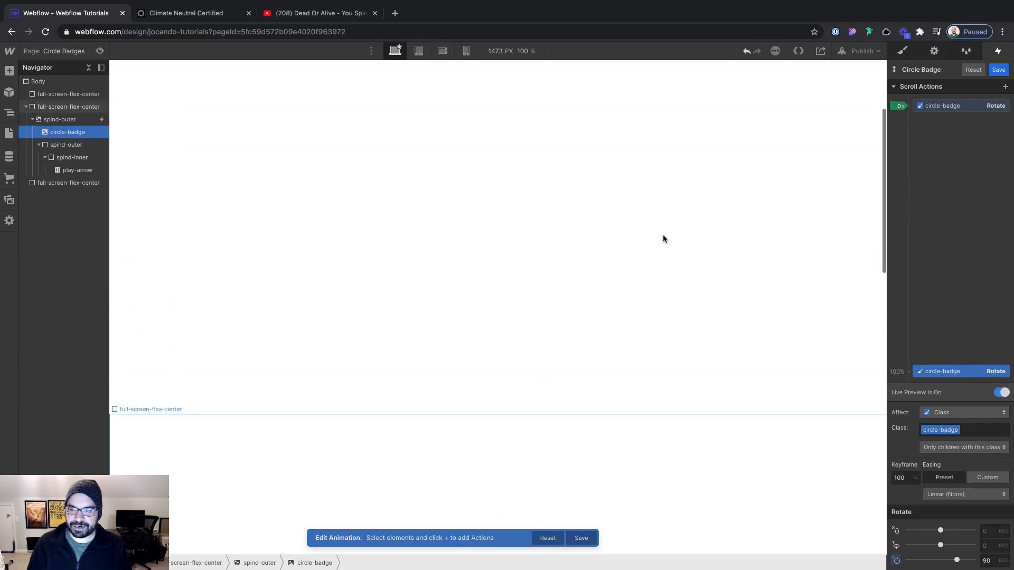
scroll(678, 264, "down", 3)
scroll(678, 269, "up", 2)
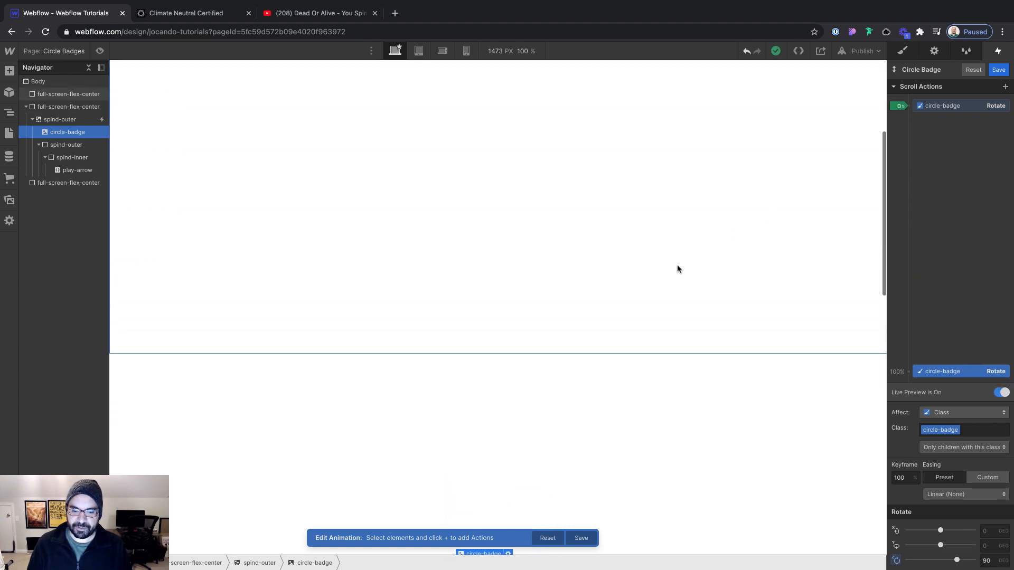
scroll(678, 270, "down", 1)
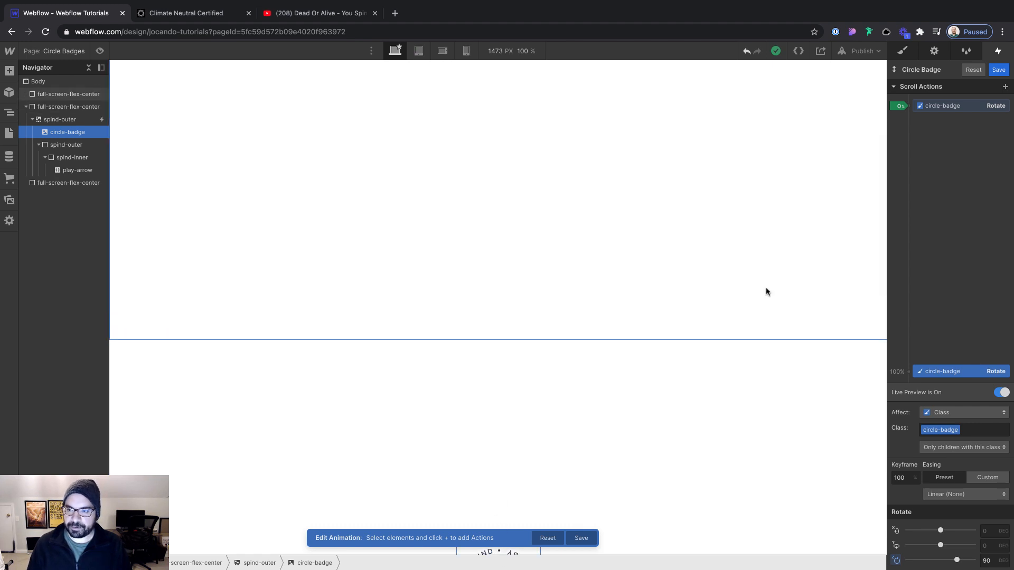
scroll(768, 290, "down", 1)
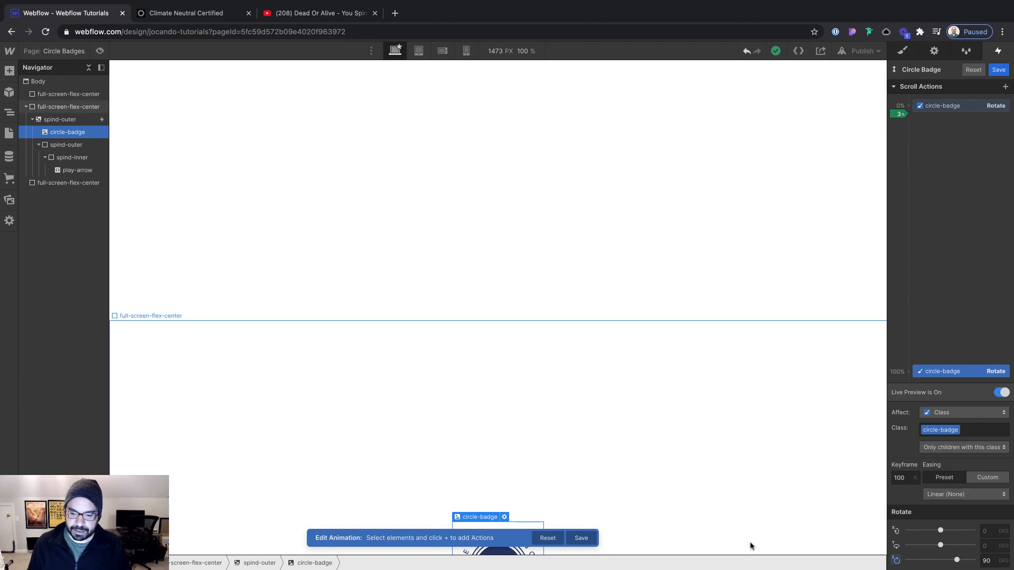
scroll(740, 390, "down", 5)
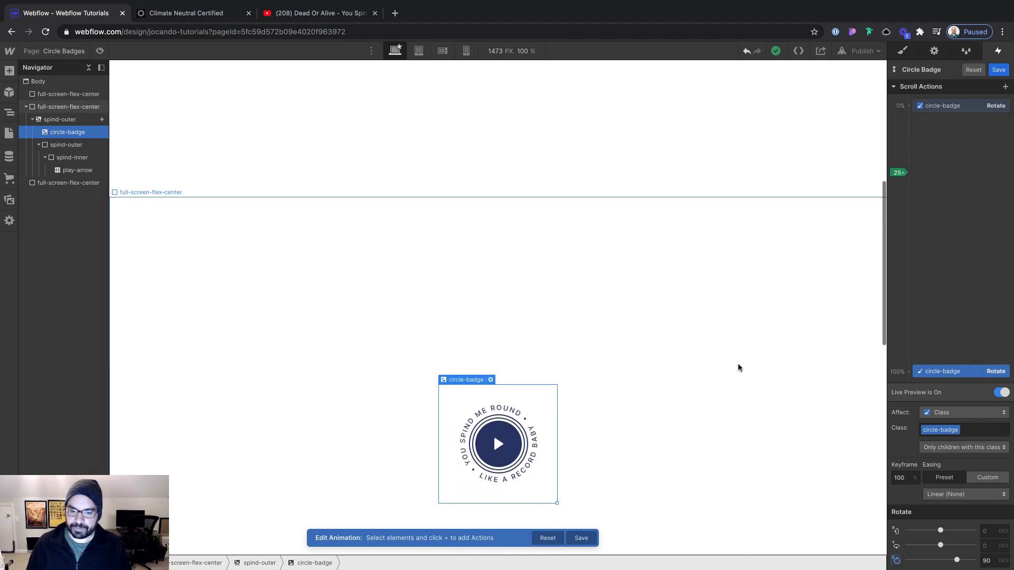
scroll(738, 368, "down", 1)
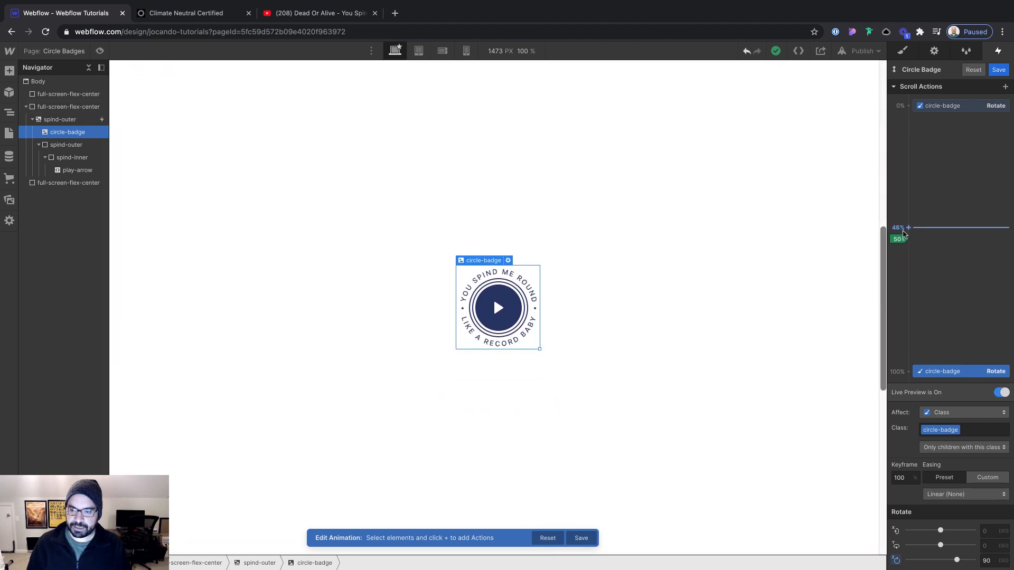
scroll(746, 392, "down", 2)
scroll(748, 391, "down", 4)
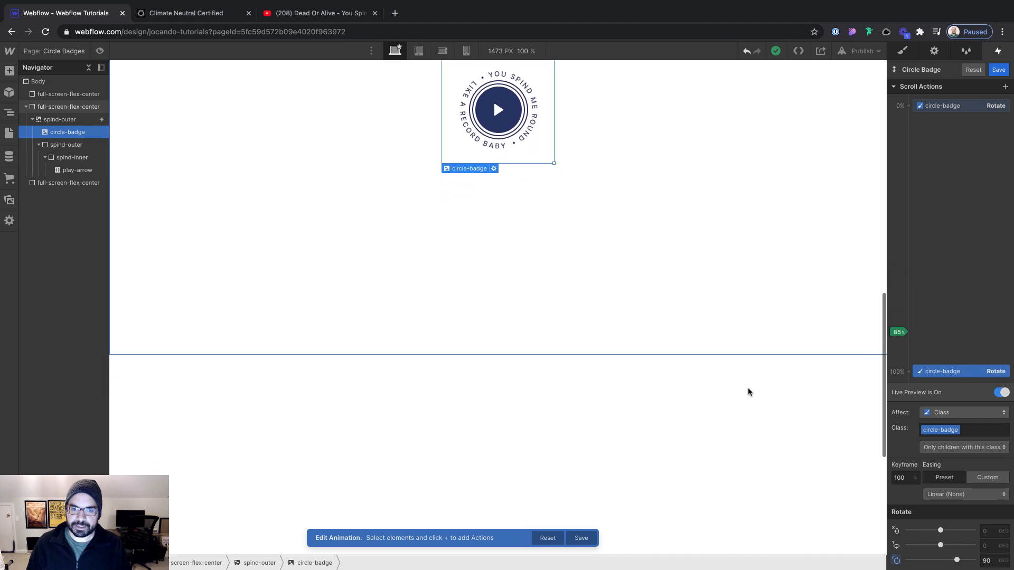
scroll(748, 392, "down", 1)
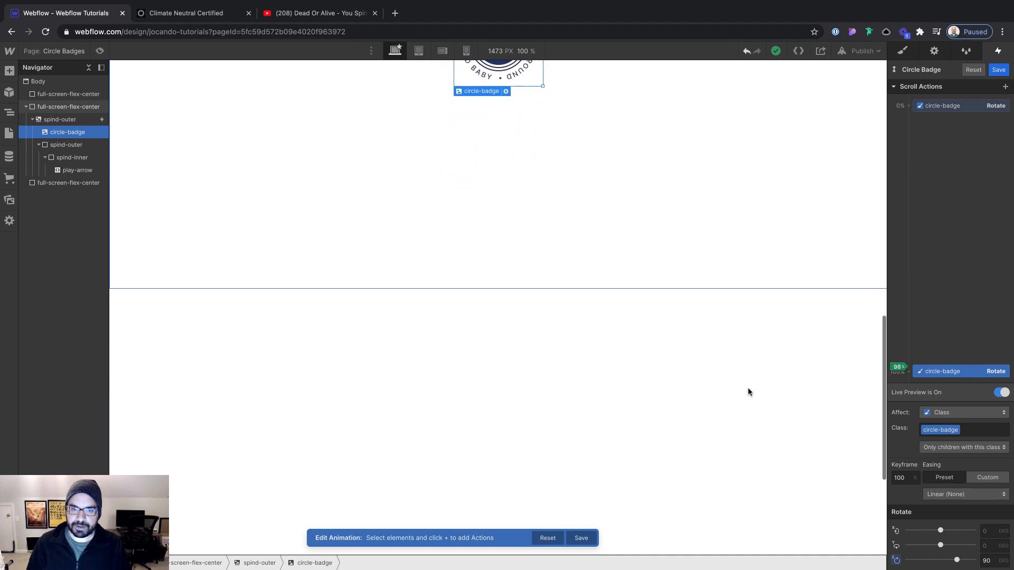
scroll(748, 391, "up", 6)
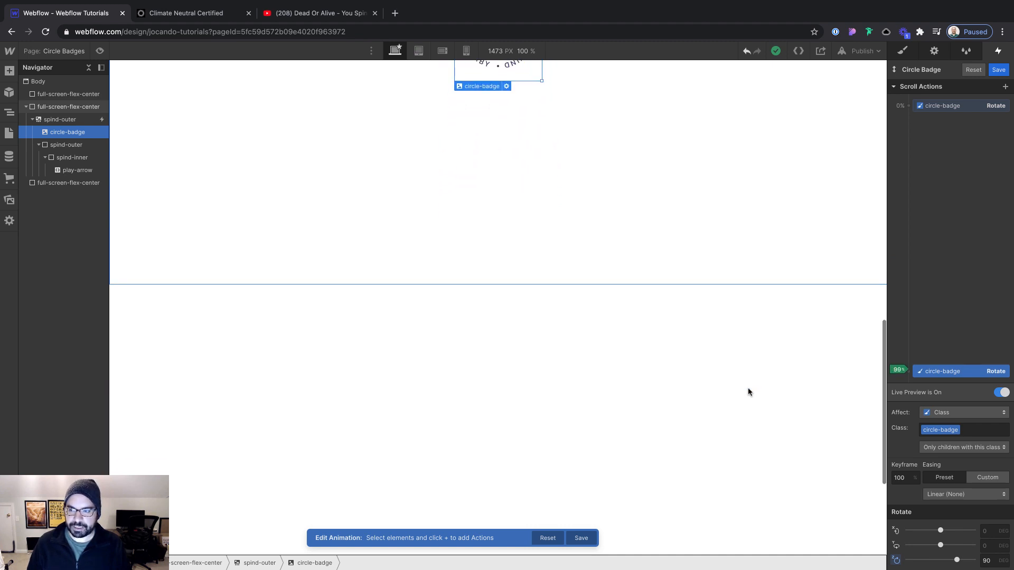
scroll(744, 381, "up", 2)
scroll(736, 362, "down", 2)
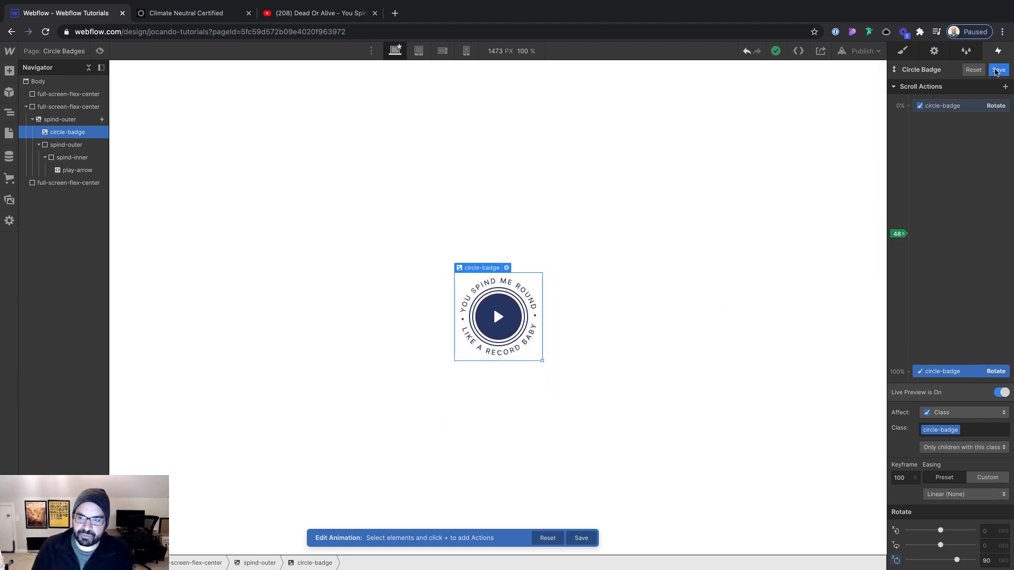
left_click(998, 71)
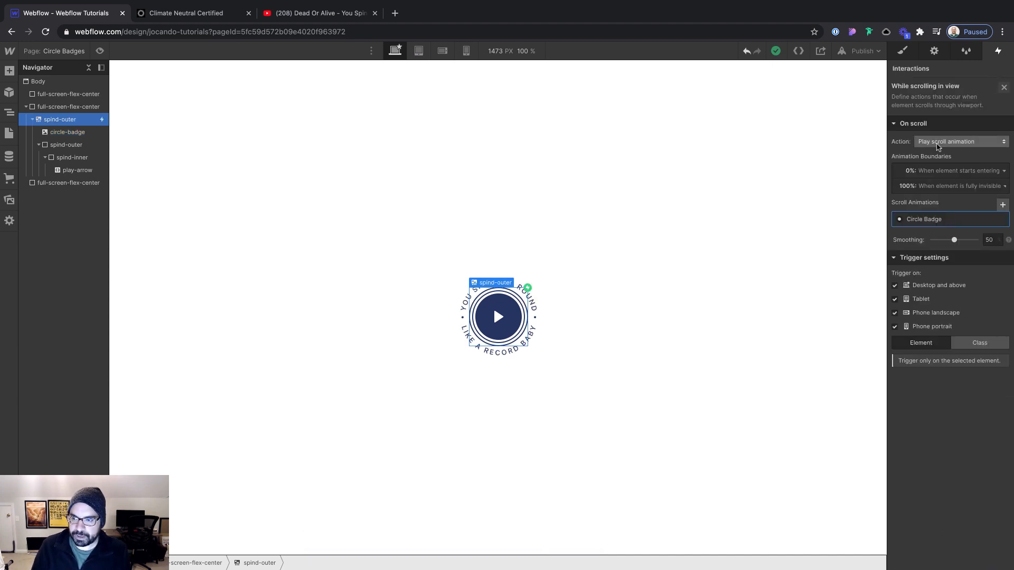
Review the scroll animation boundaries and examine where the badge enters and leaves the viewport on the canvas
left_click(955, 172)
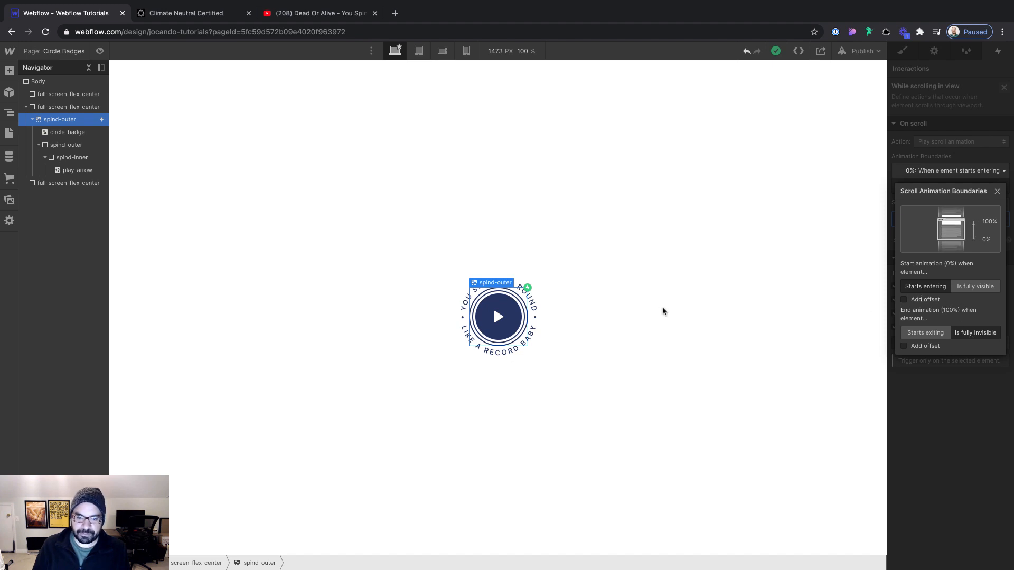
left_click(680, 300)
scroll(679, 300, "up", 5)
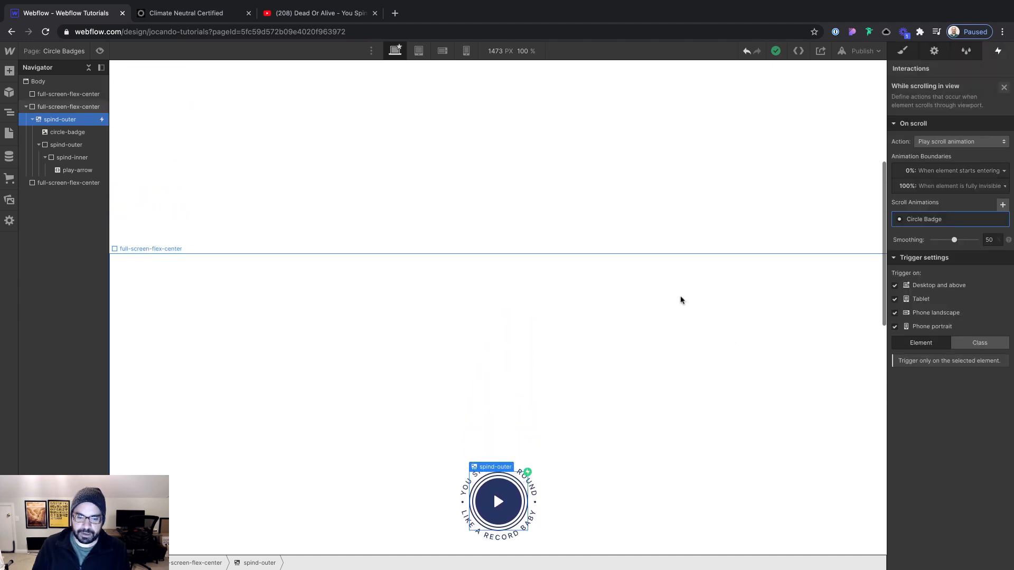
scroll(680, 300, "down", 1)
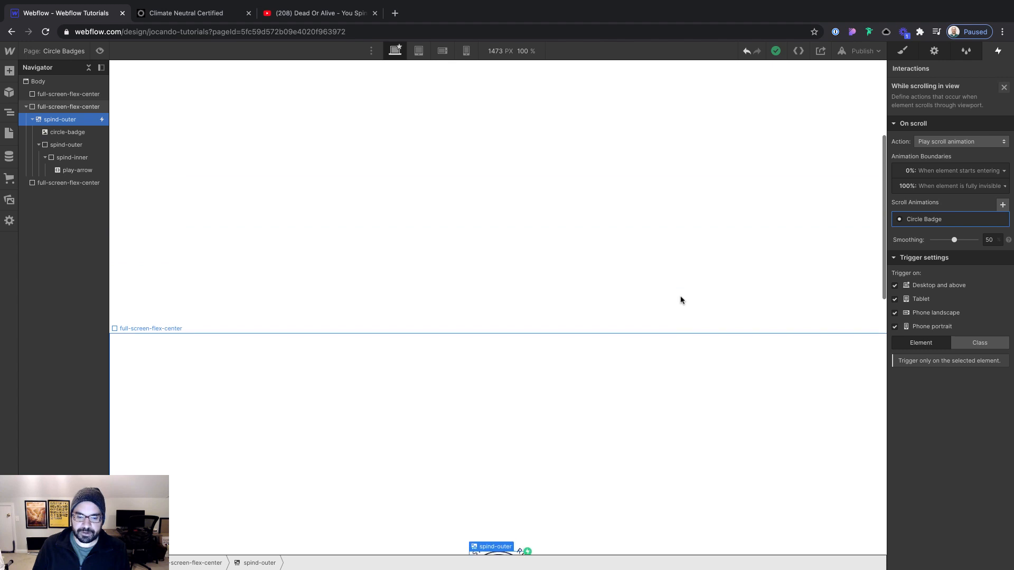
scroll(680, 300, "up", 1)
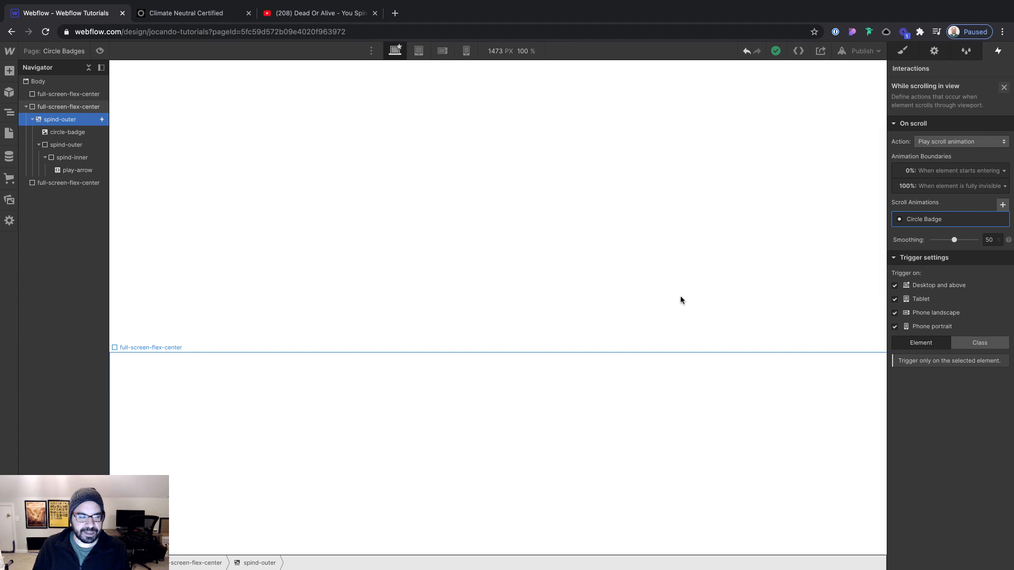
scroll(681, 300, "down", 1)
scroll(680, 300, "up", 1)
scroll(680, 300, "down", 2)
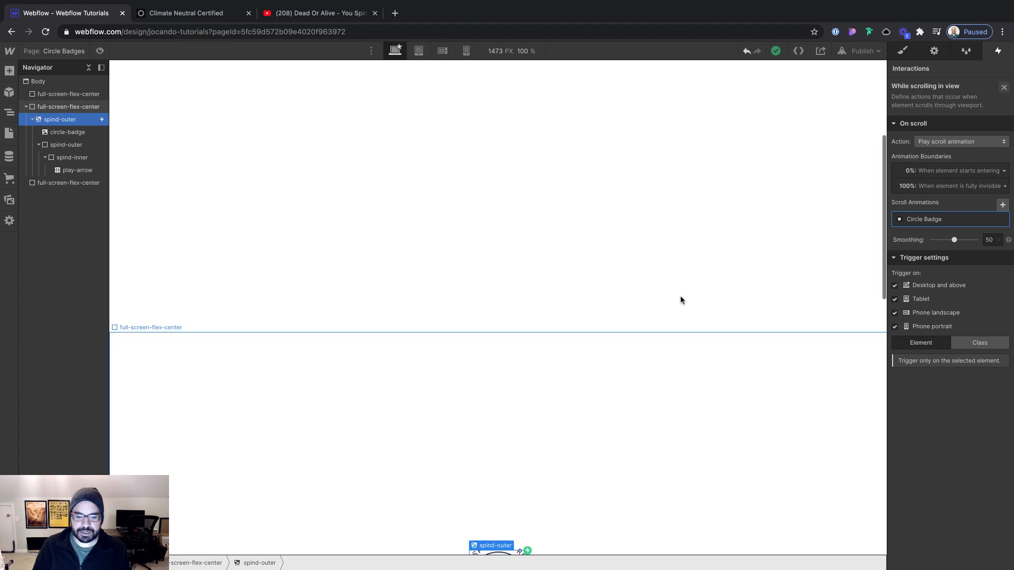
scroll(680, 300, "up", 1)
scroll(680, 300, "up", 1)
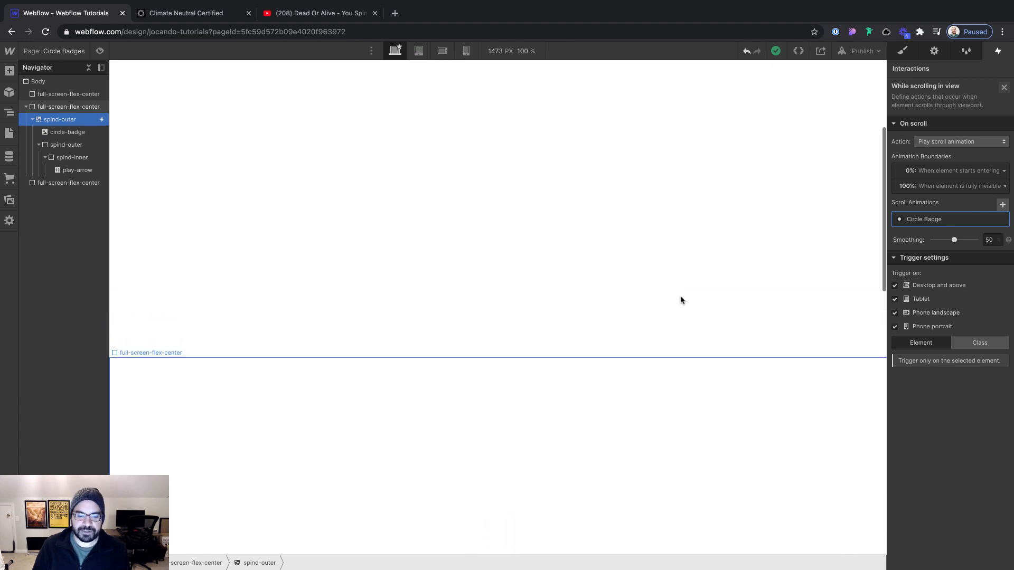
scroll(680, 300, "down", 5)
scroll(680, 300, "down", 4)
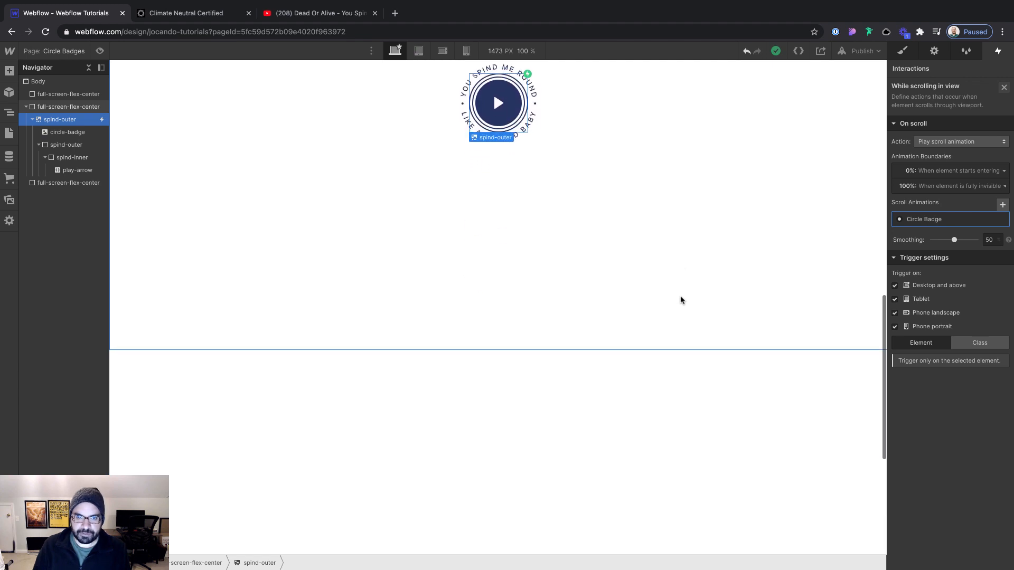
scroll(680, 300, "down", 2)
scroll(680, 300, "down", 2)
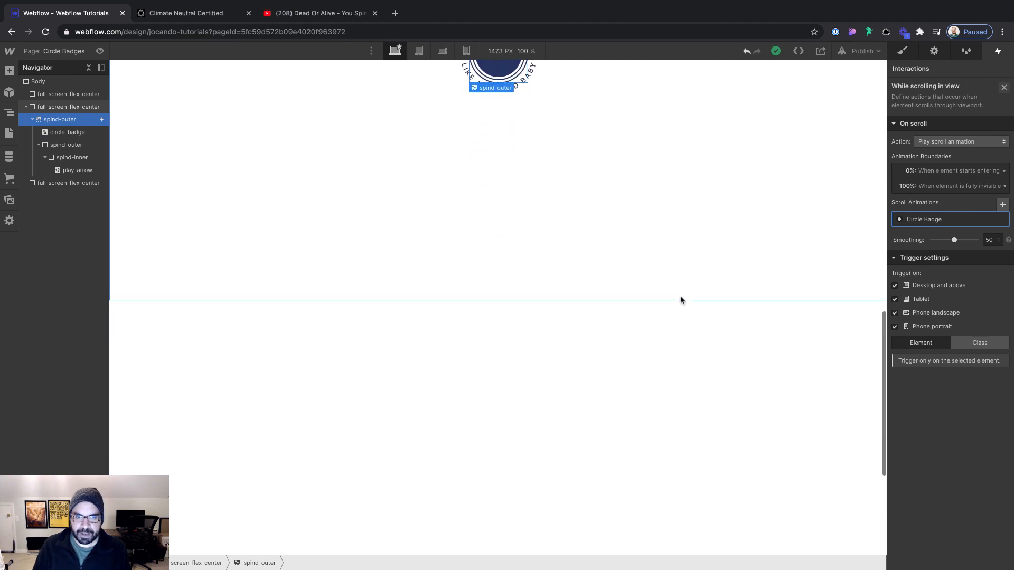
scroll(680, 300, "up", 7)
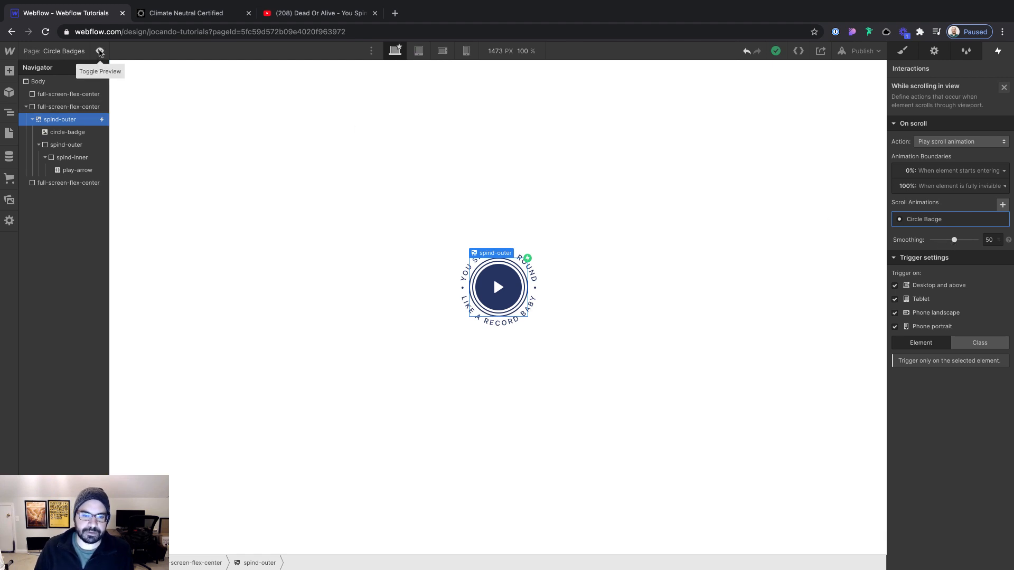
Check the badge's scroll rotation in preview and set the Circle Badge animation's smoothing to 90
left_click(100, 51)
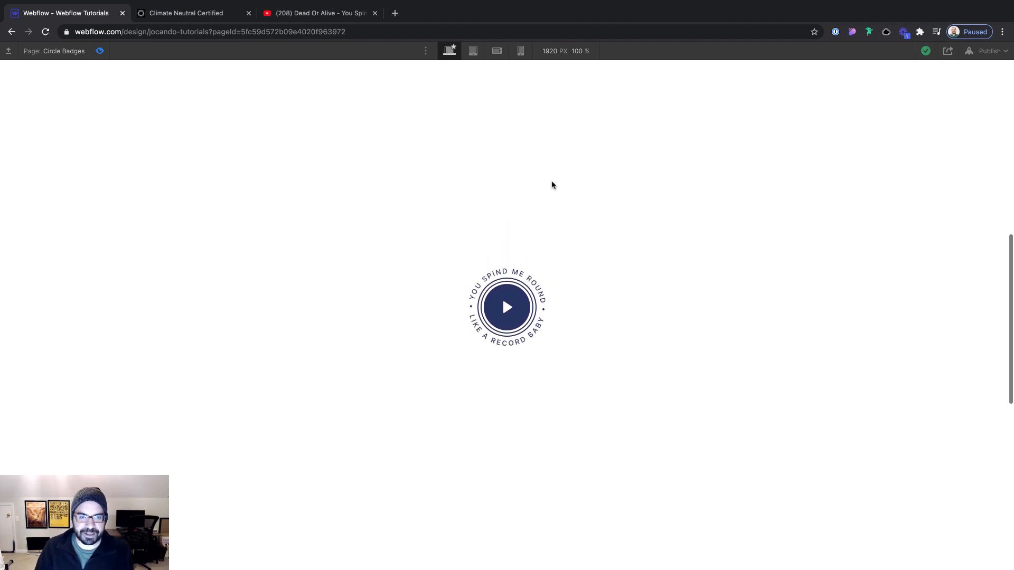
scroll(552, 185, "up", 3)
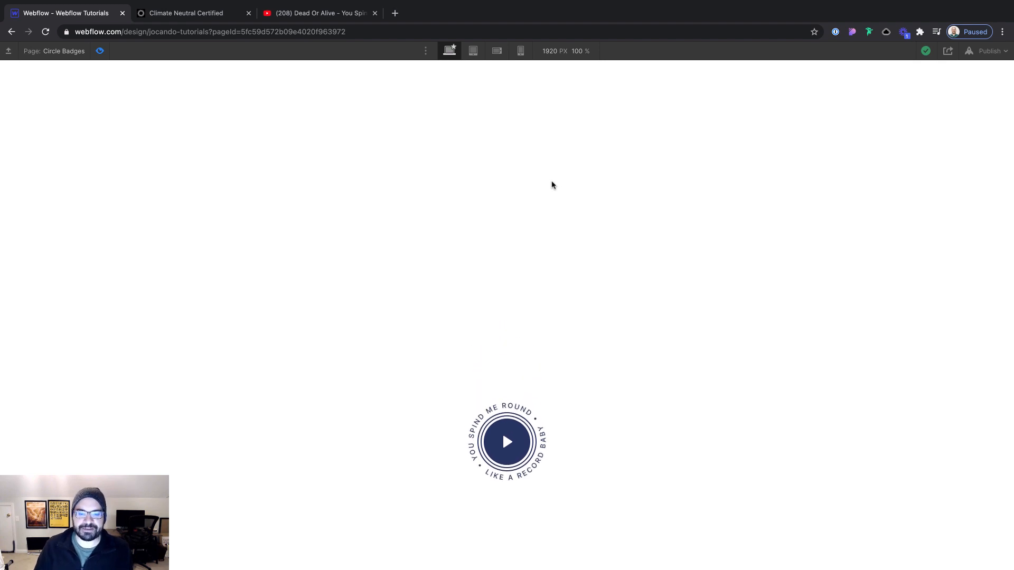
scroll(518, 204, "down", 2)
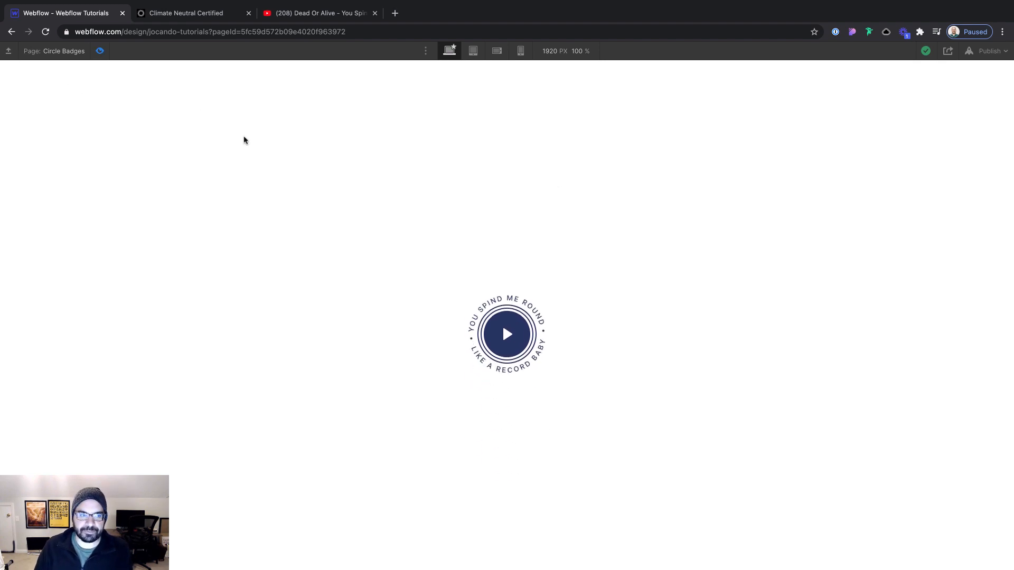
key("super+shift+p")
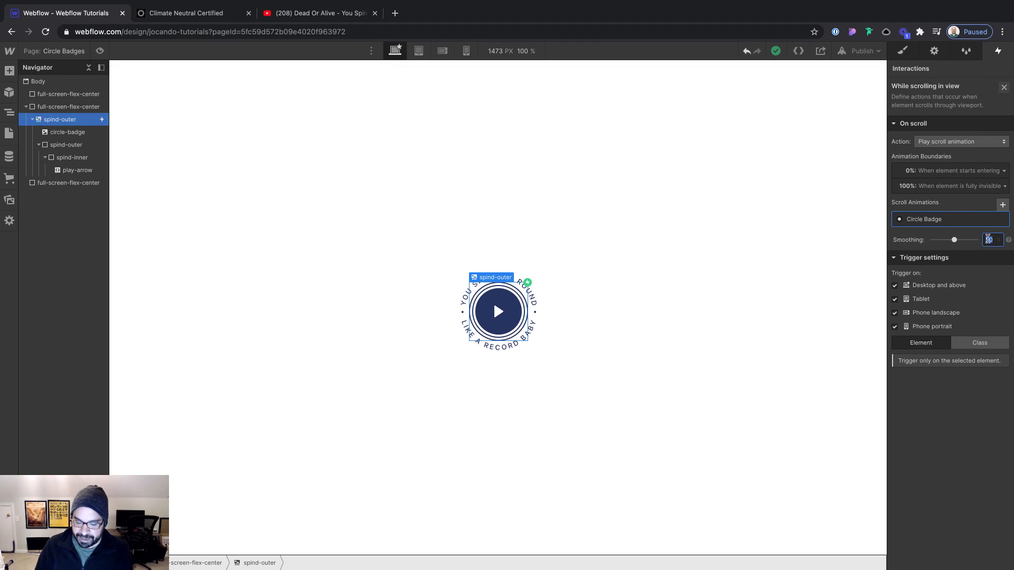
type("90")
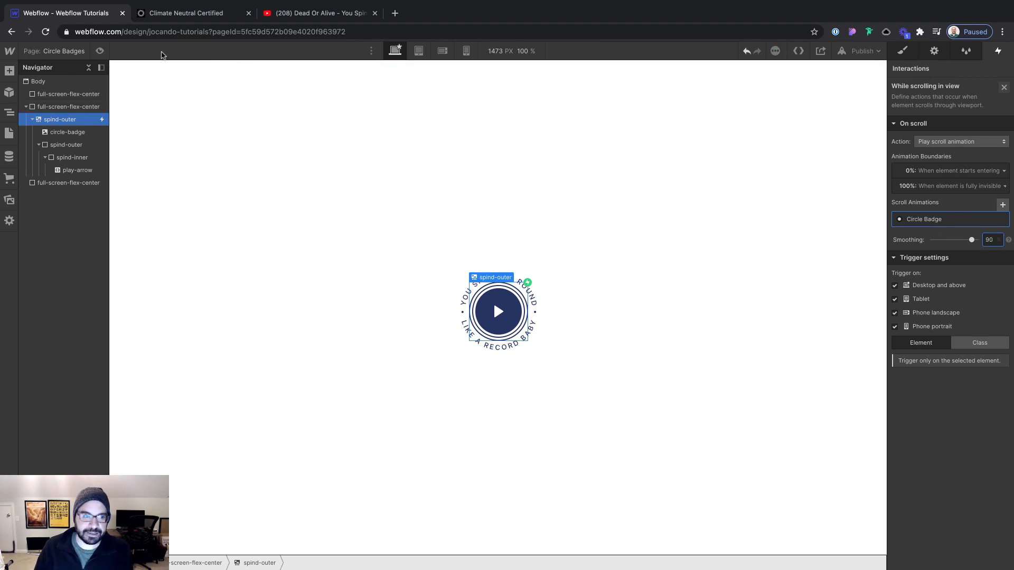
Preview the page and examine how smoothly the badge rotates while it moves through the viewport in both directions
left_click(100, 51)
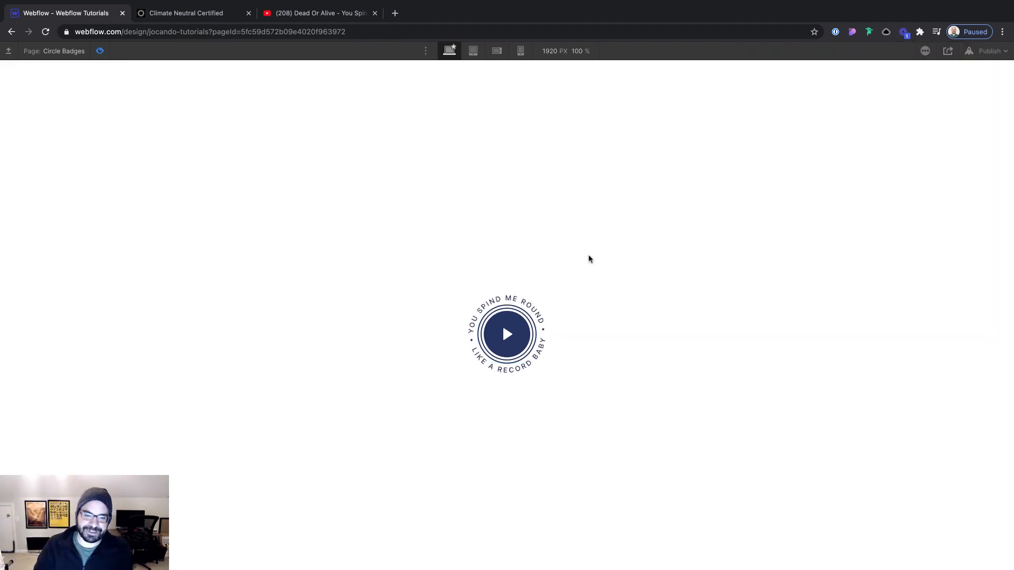
scroll(585, 255, "up", 2)
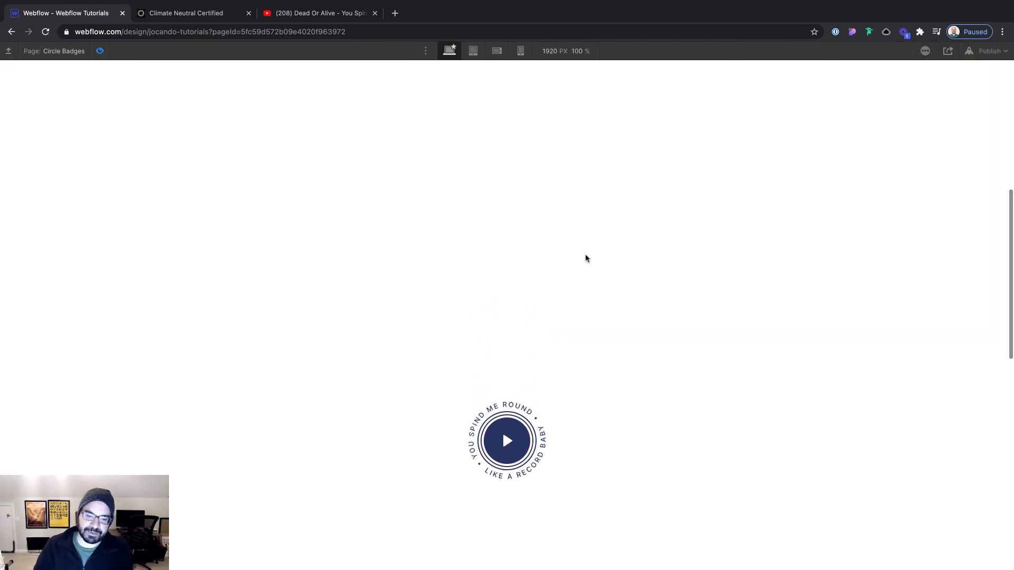
scroll(585, 255, "down", 2)
scroll(585, 258, "down", 3)
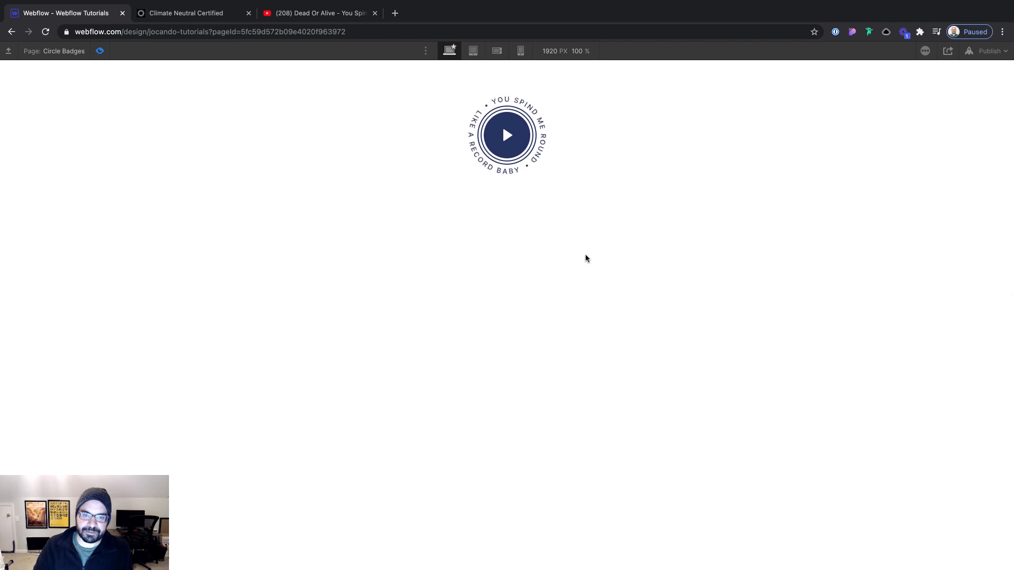
scroll(585, 258, "up", 1)
scroll(585, 258, "up", 2)
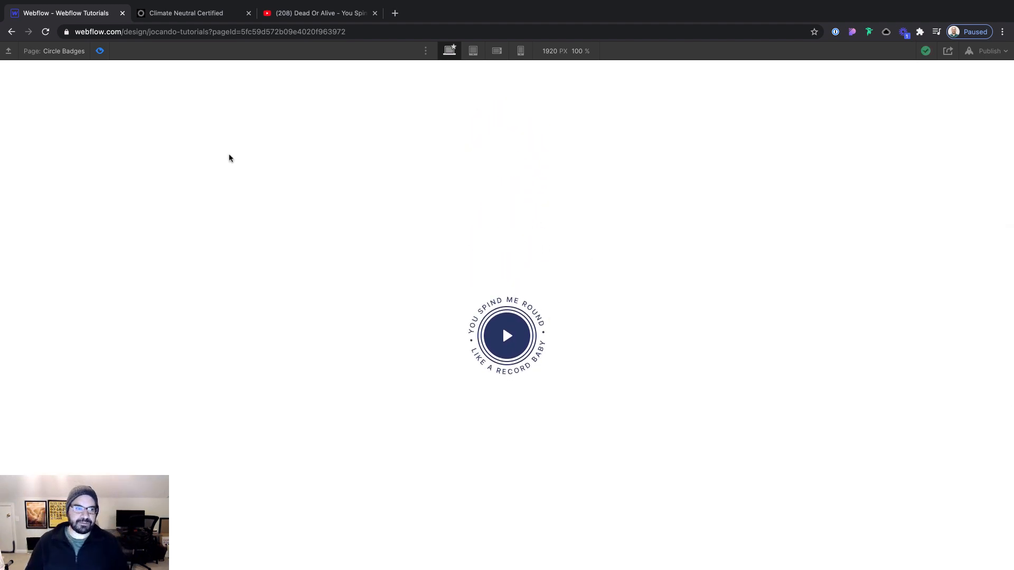
scroll(208, 151, "up", 2)
scroll(209, 153, "down", 3)
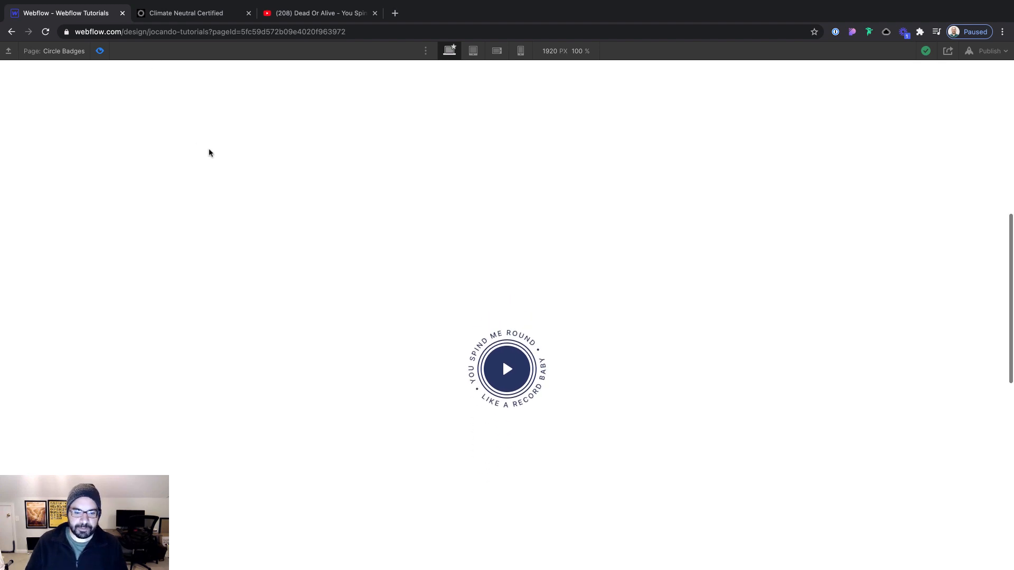
scroll(209, 153, "down", 1)
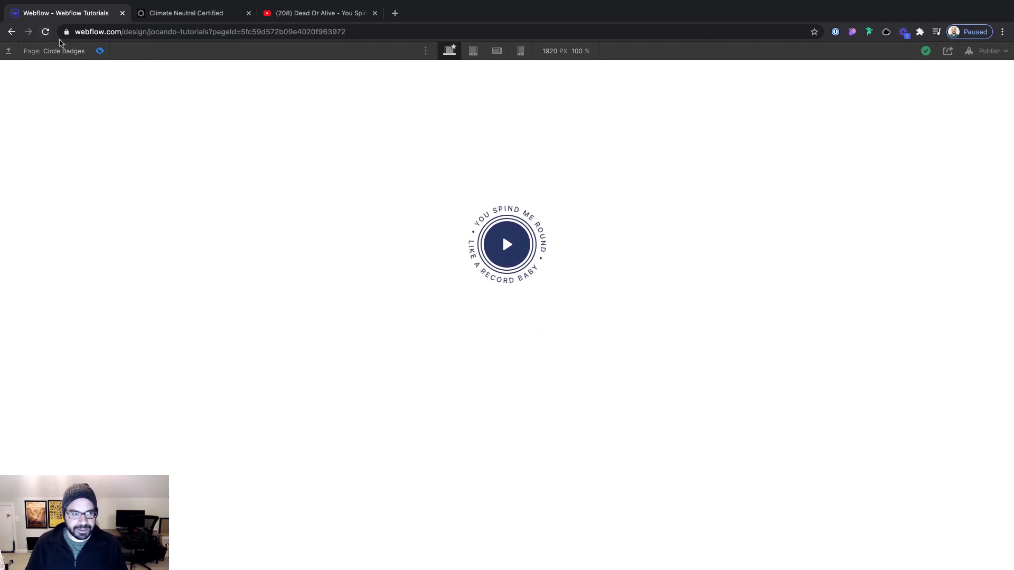
left_click(99, 51)
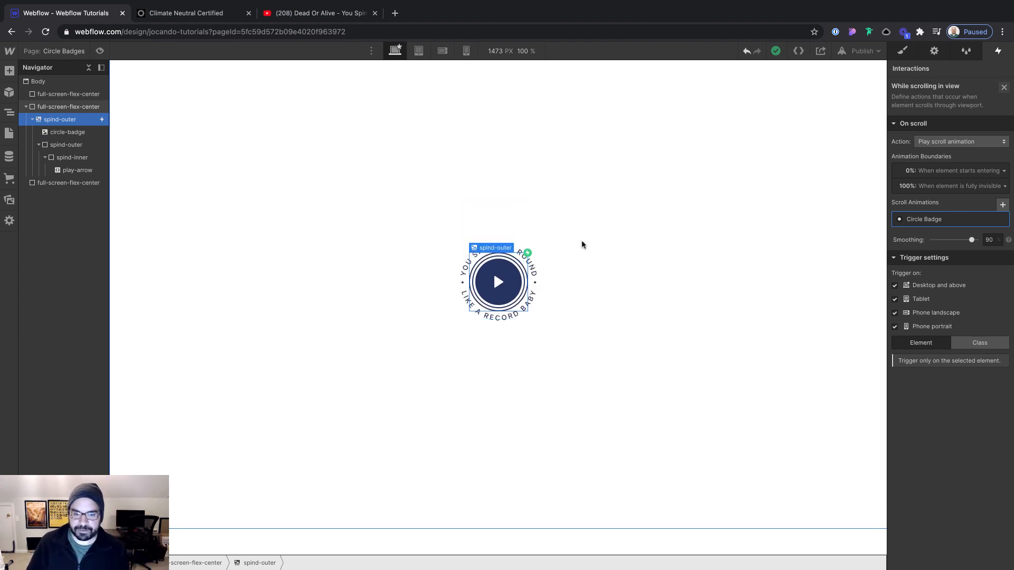
Select the badge's outer spind-outer lightbox link and open its While scrolling in view trigger
left_click(601, 249)
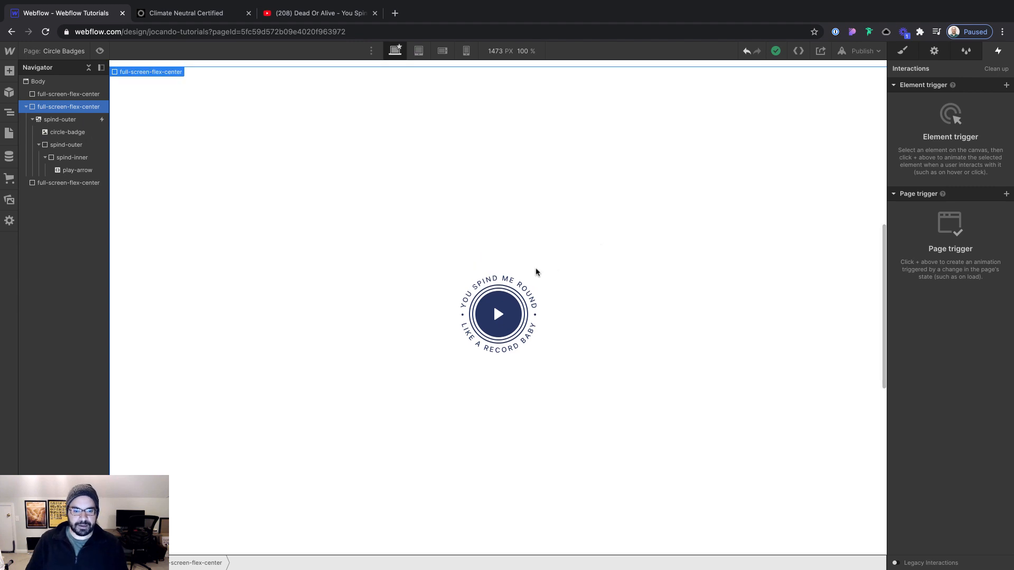
left_click(519, 282)
key("Up")
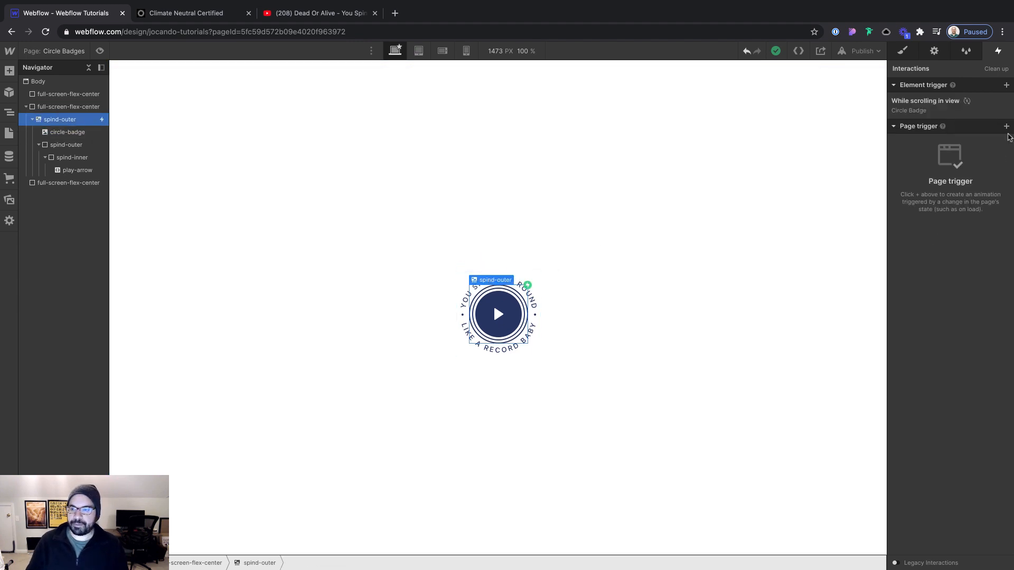
left_click(926, 102)
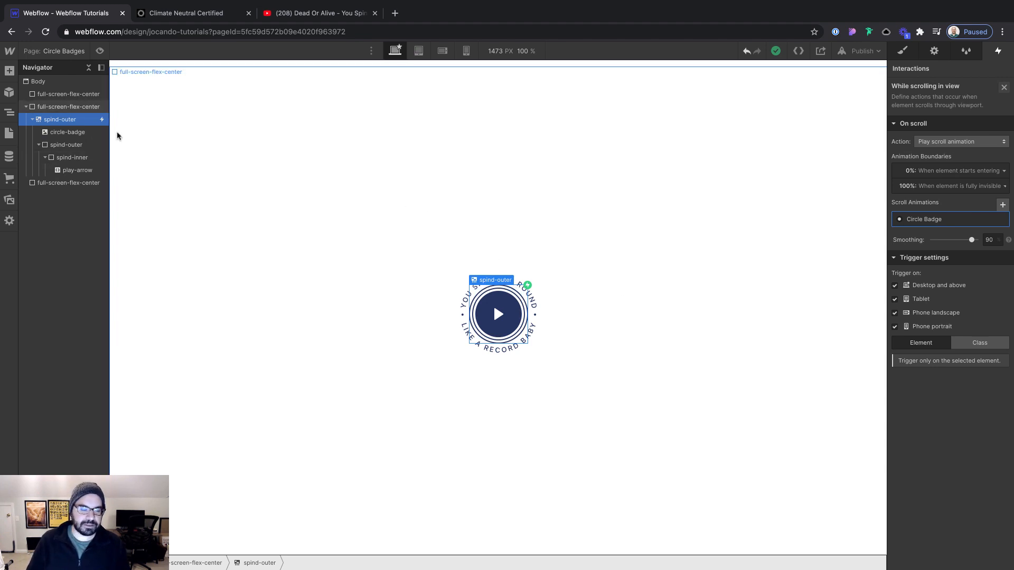
Paste a copy of the badge into the first full-screen section and remove the copy's scroll trigger
left_click(68, 95)
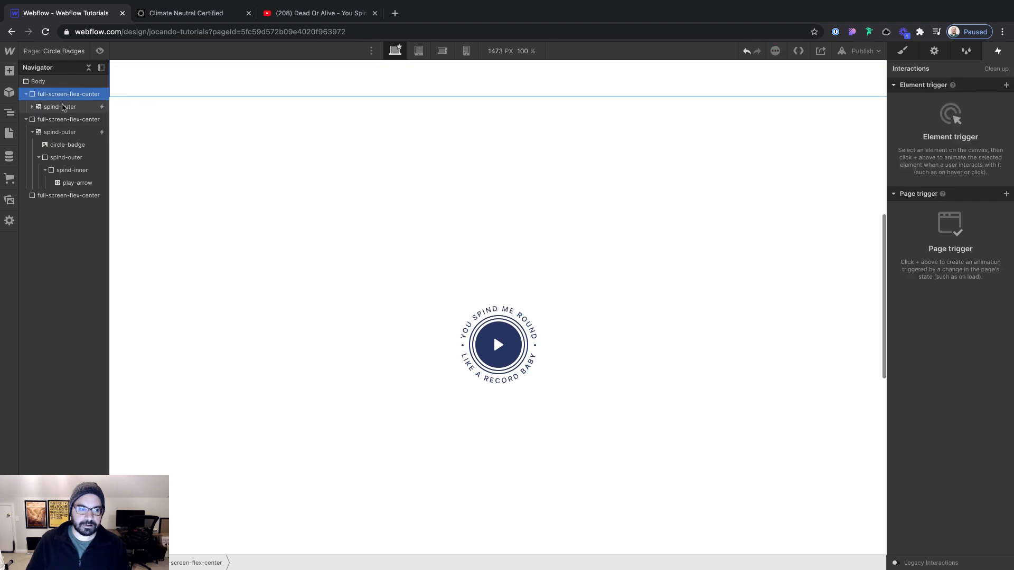
left_click(60, 107)
left_click(1007, 102)
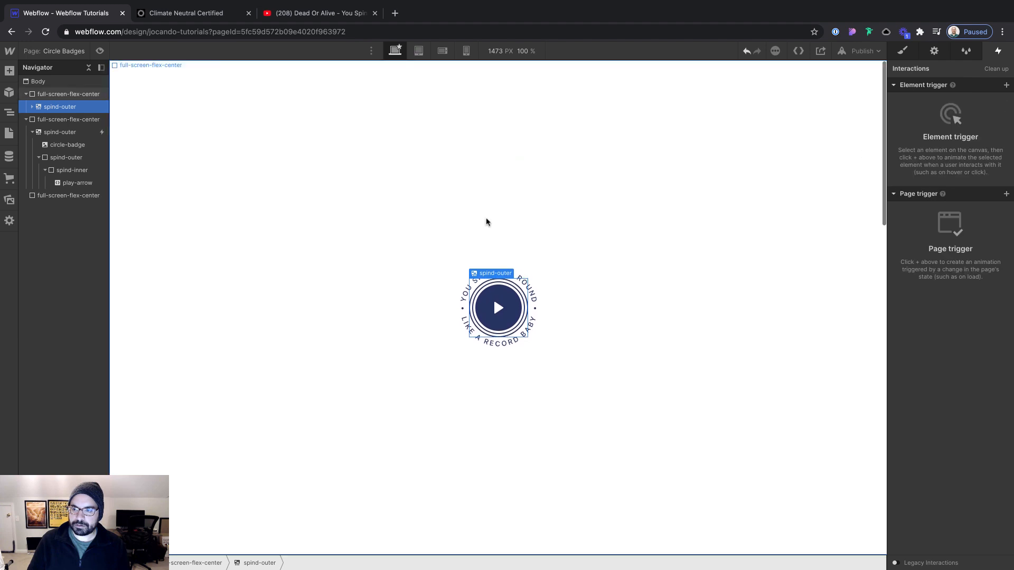
Compare the copied badge with the original on the canvas and in preview to see which one rotates on scroll
left_click(411, 169)
scroll(390, 254, "down", 5)
scroll(389, 256, "down", 3)
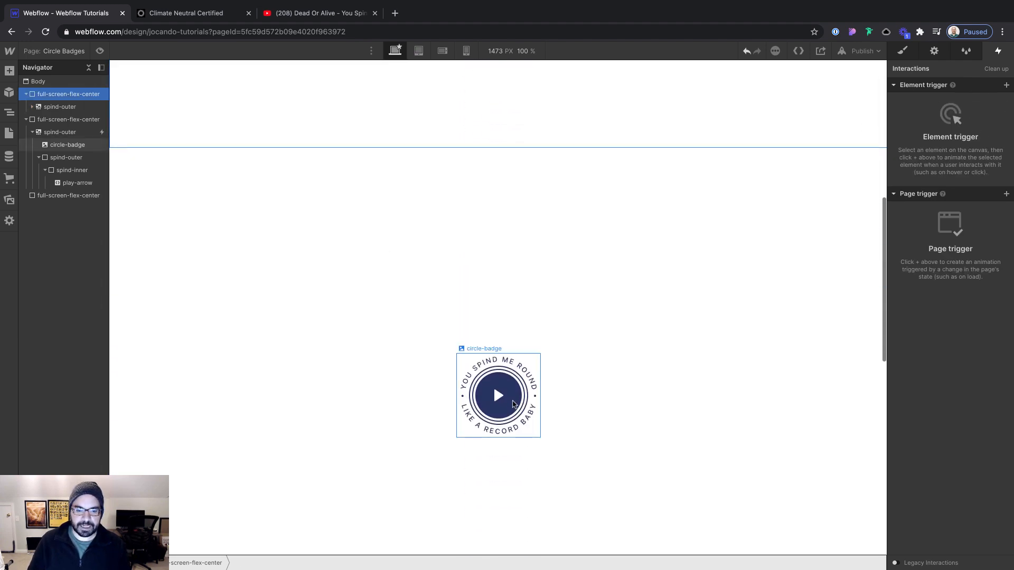
scroll(414, 319, "up", 8)
left_click(99, 51)
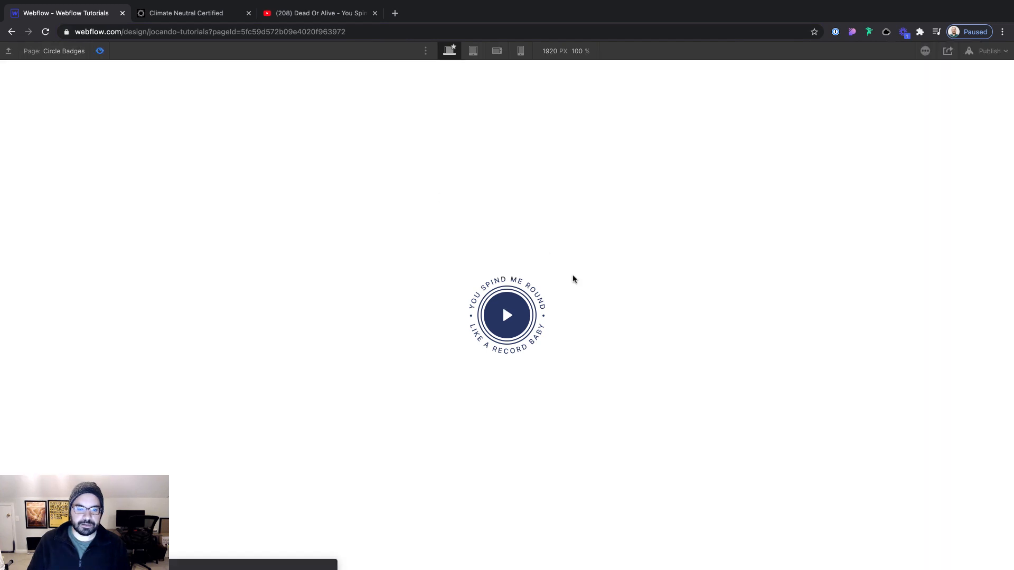
scroll(528, 280, "down", 4)
scroll(569, 280, "down", 5)
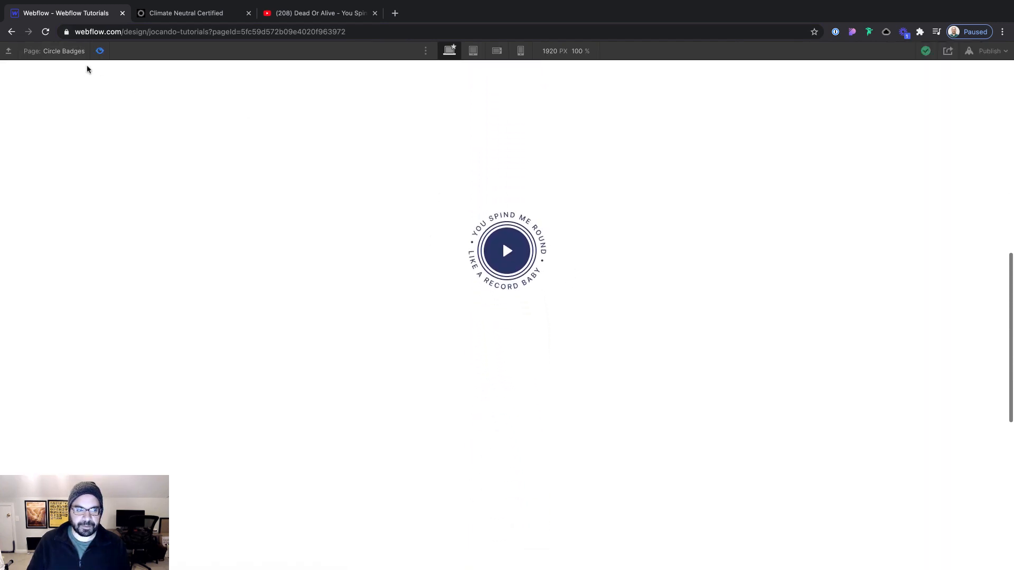
left_click(100, 50)
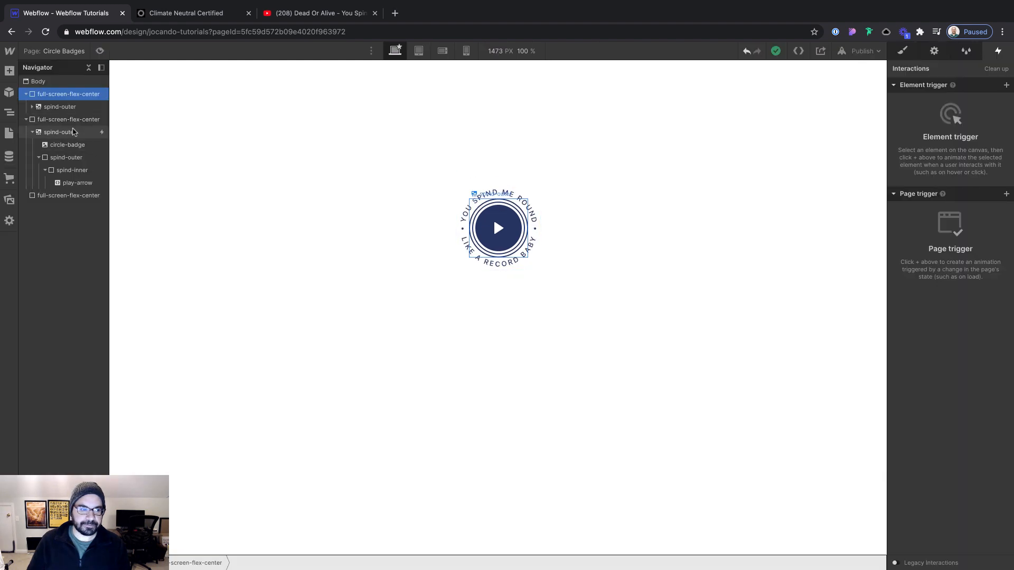
Change the original badge's While scrolling in view trigger to apply to the spind-outer class instead of the single element
left_click(74, 132)
left_click(920, 112)
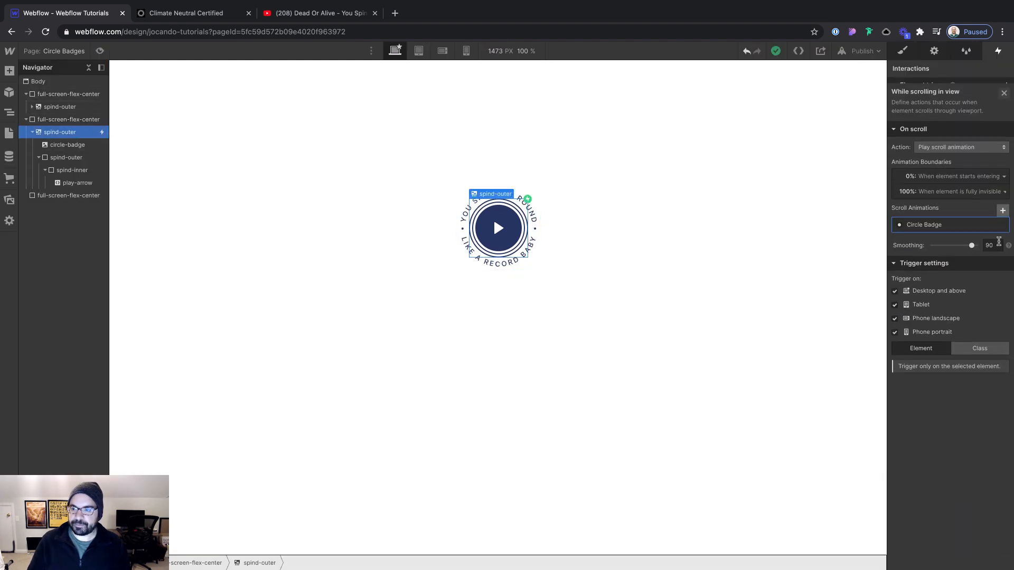
left_click(976, 344)
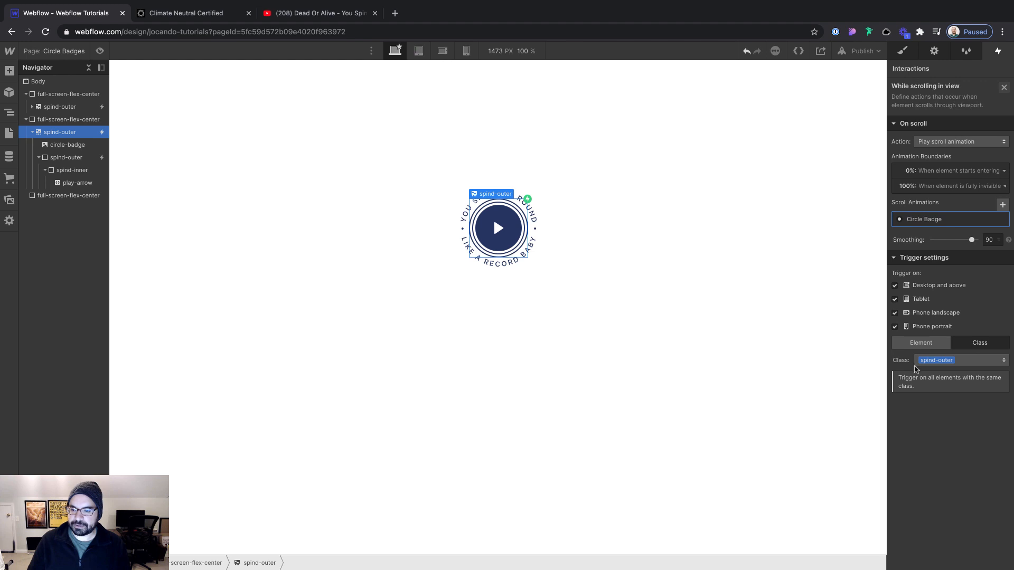
left_click(955, 363)
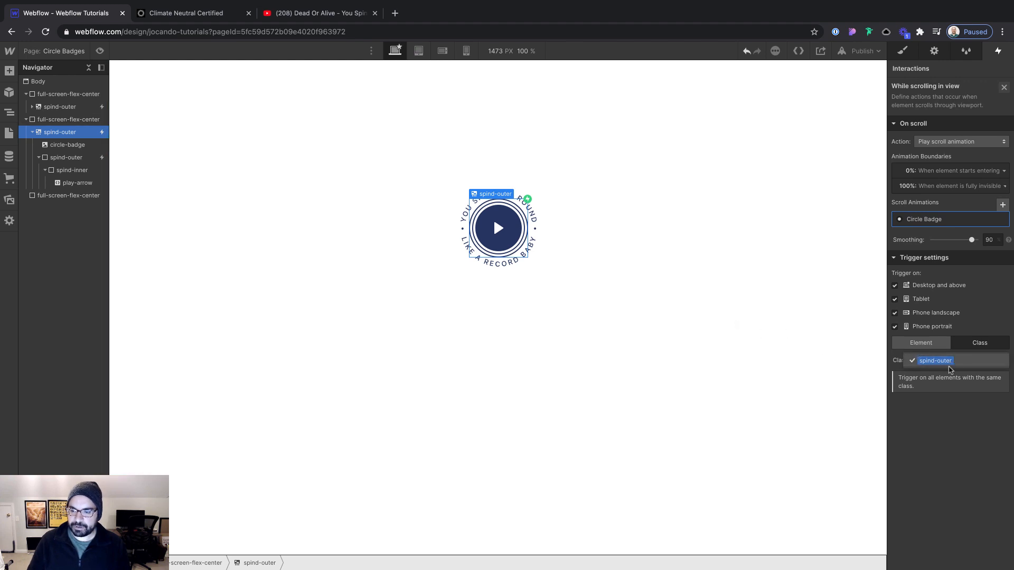
left_click(949, 366)
left_click(731, 301)
Preview the page from the first section downward and check both badges' scroll rotation with the class-based trigger
scroll(245, 109, "up", 8)
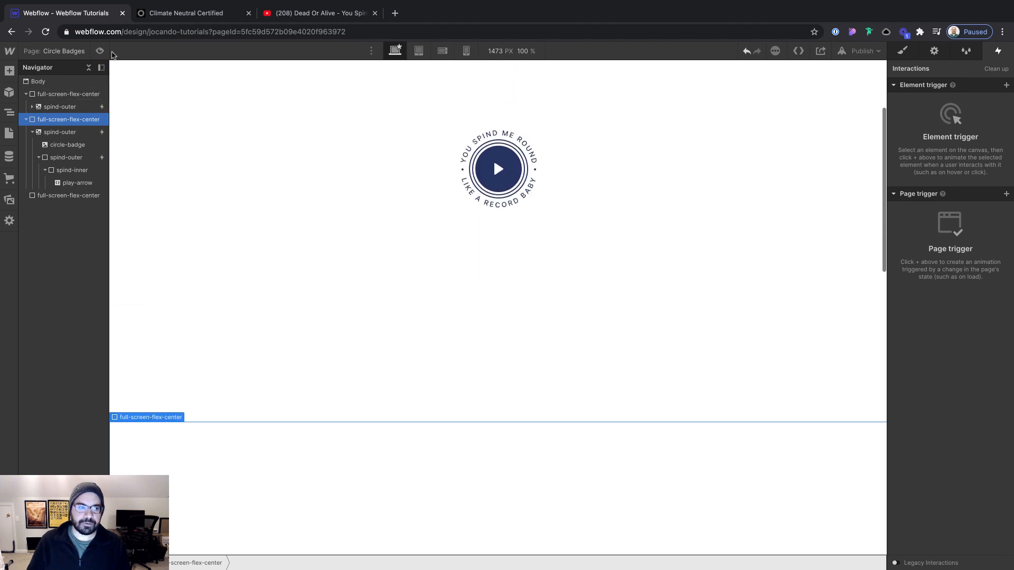
left_click(100, 51)
scroll(504, 173, "up", 3)
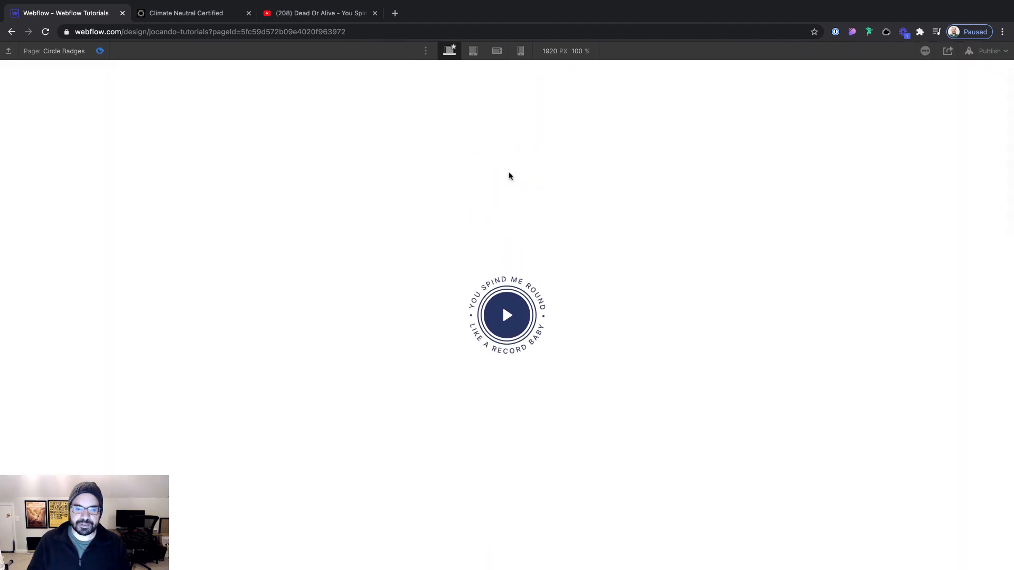
scroll(510, 175, "down", 10)
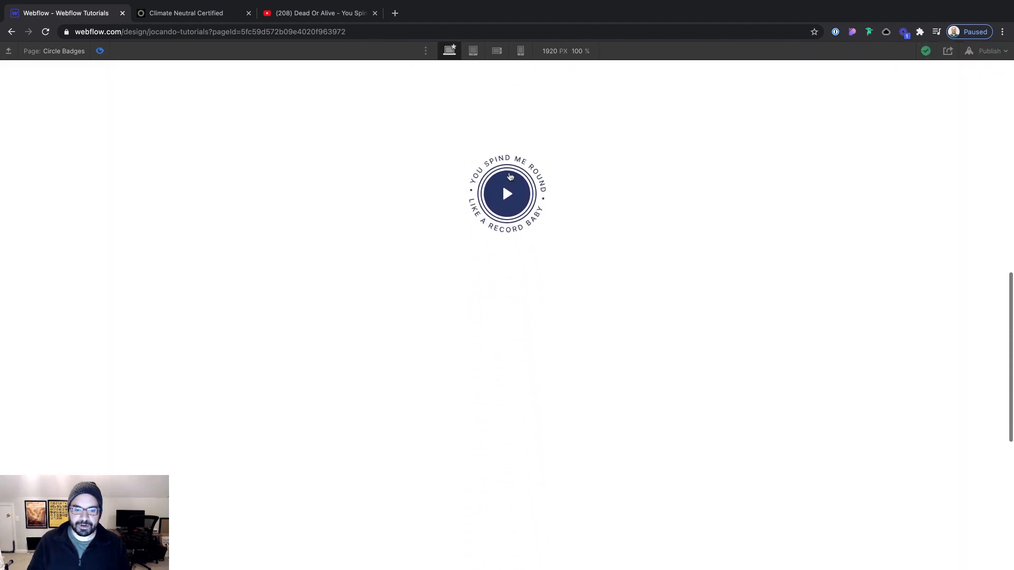
left_click(99, 51)
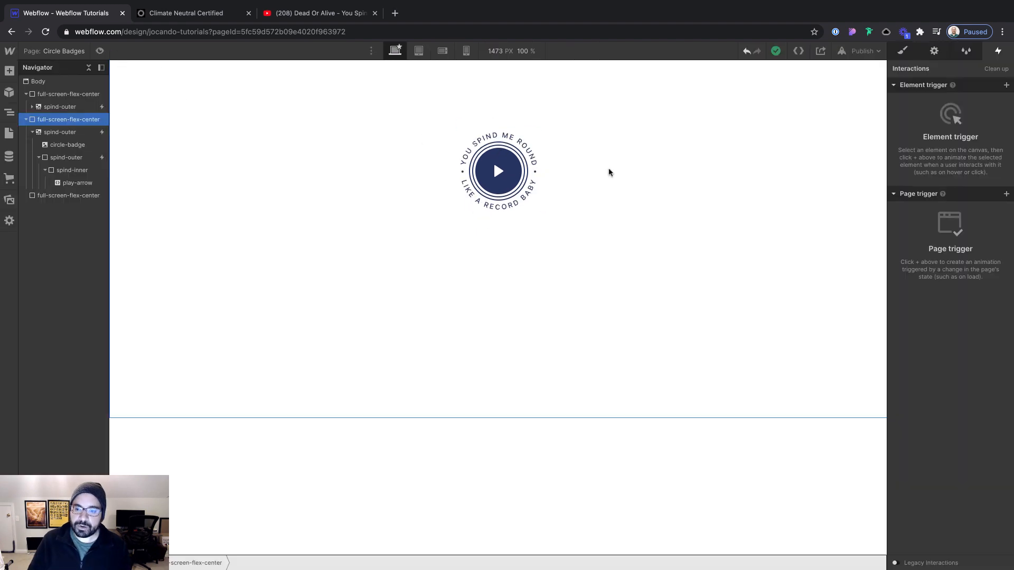
Delete the copied badge from the first full-screen section
scroll(515, 132, "up", 12)
left_click(561, 186)
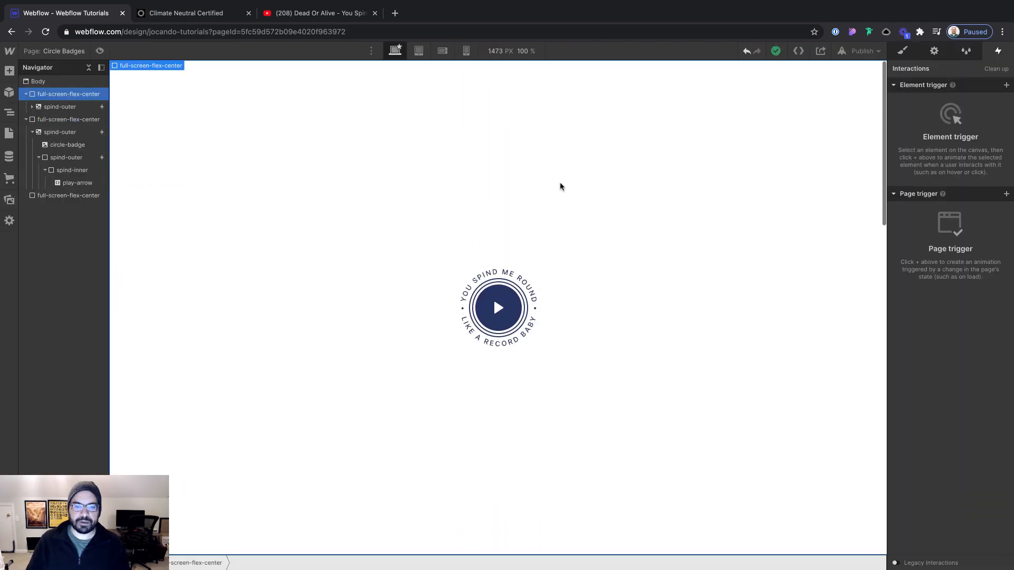
key("Down")
key("BackSpace")
scroll(560, 187, "down", 9)
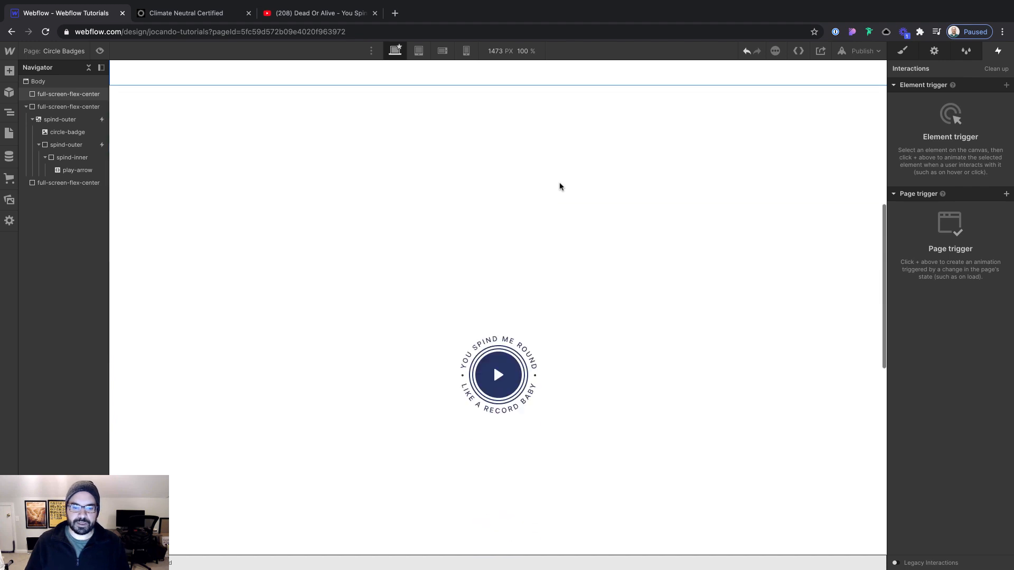
scroll(561, 186, "down", 2)
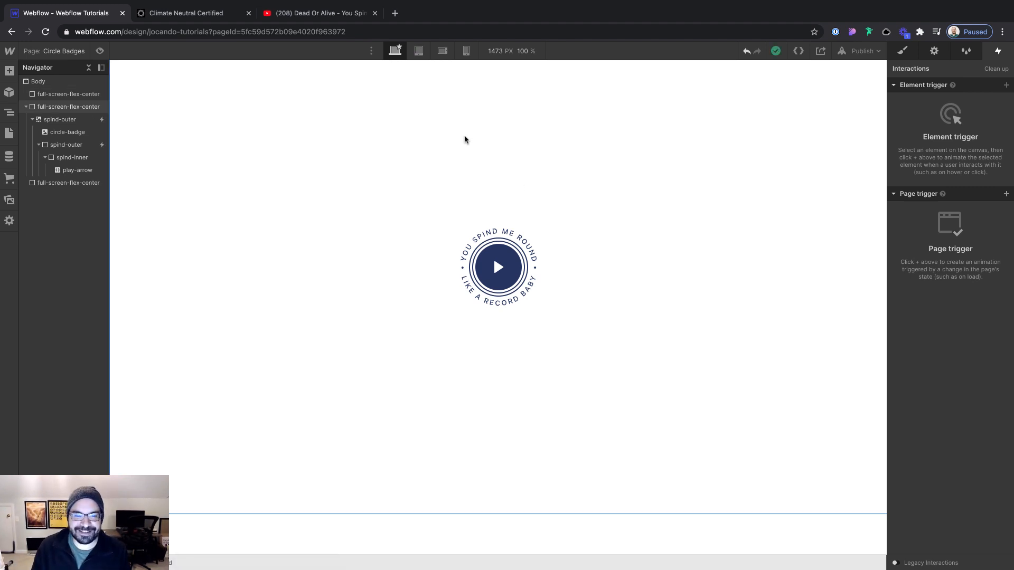
scroll(465, 139, "up", 1)
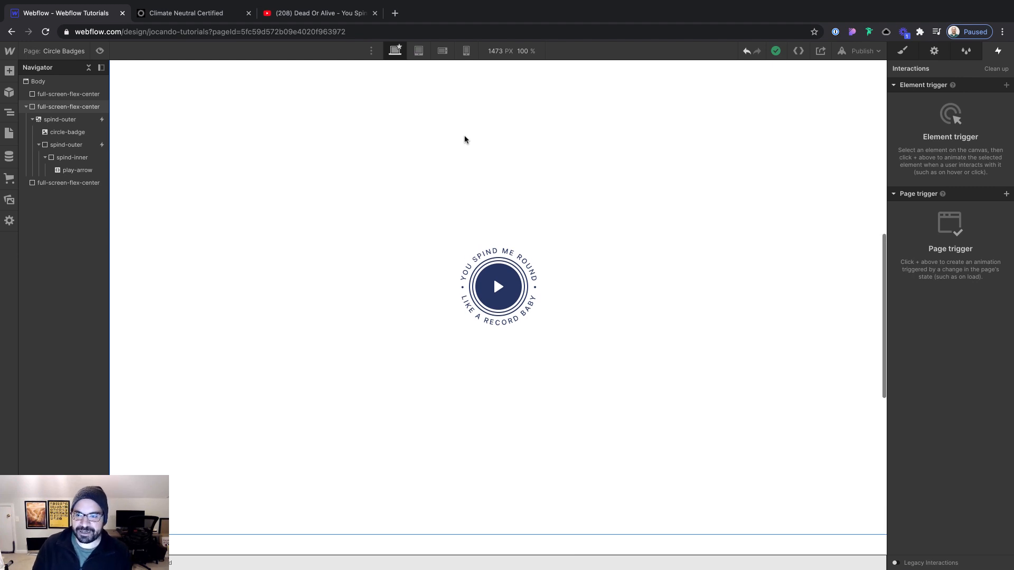
scroll(464, 139, "up", 2)
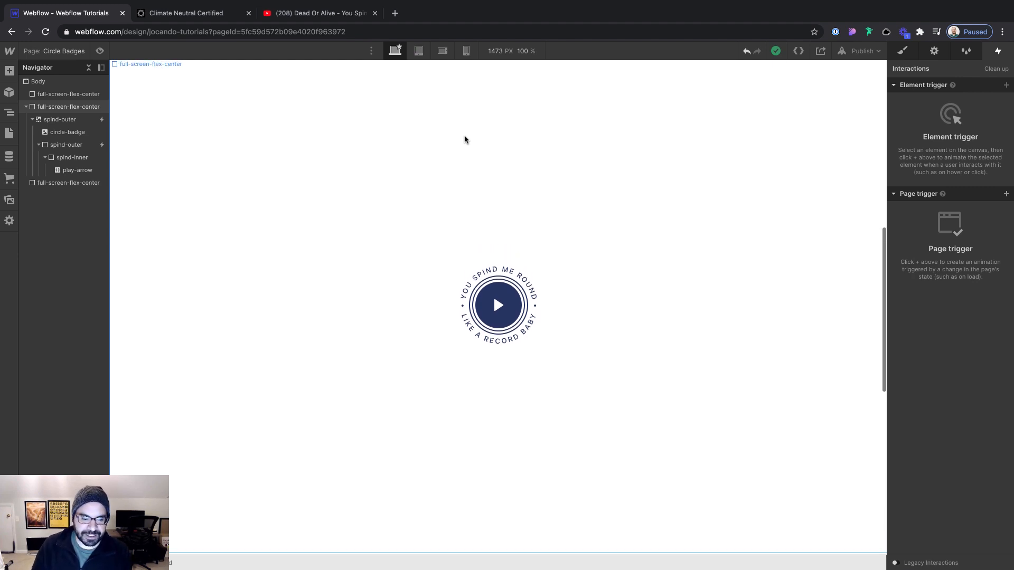
scroll(465, 139, "up", 1)
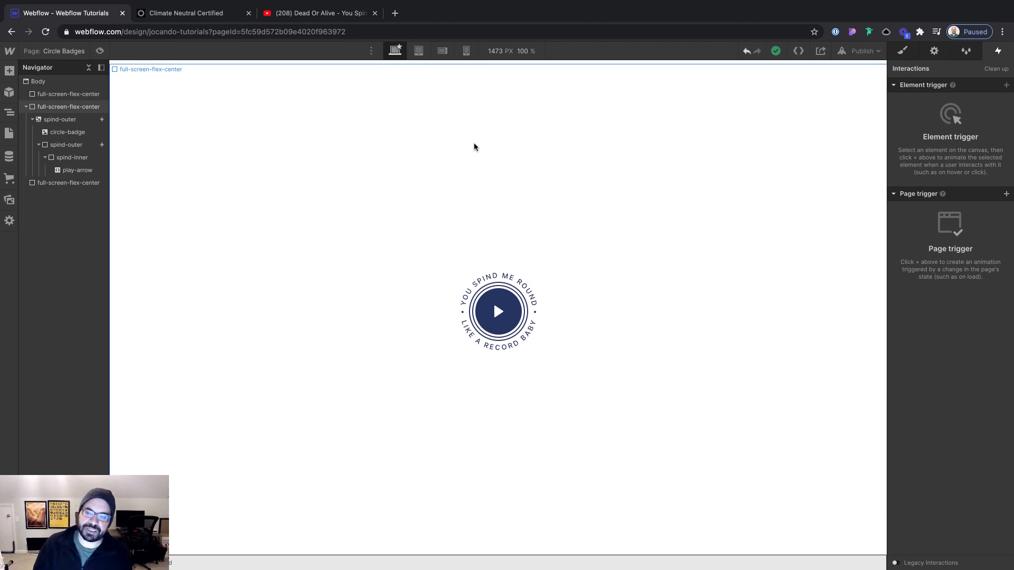
Switch to the Climate Neutral site and examine how its illustrated globe responds to scrolling
left_click(185, 13)
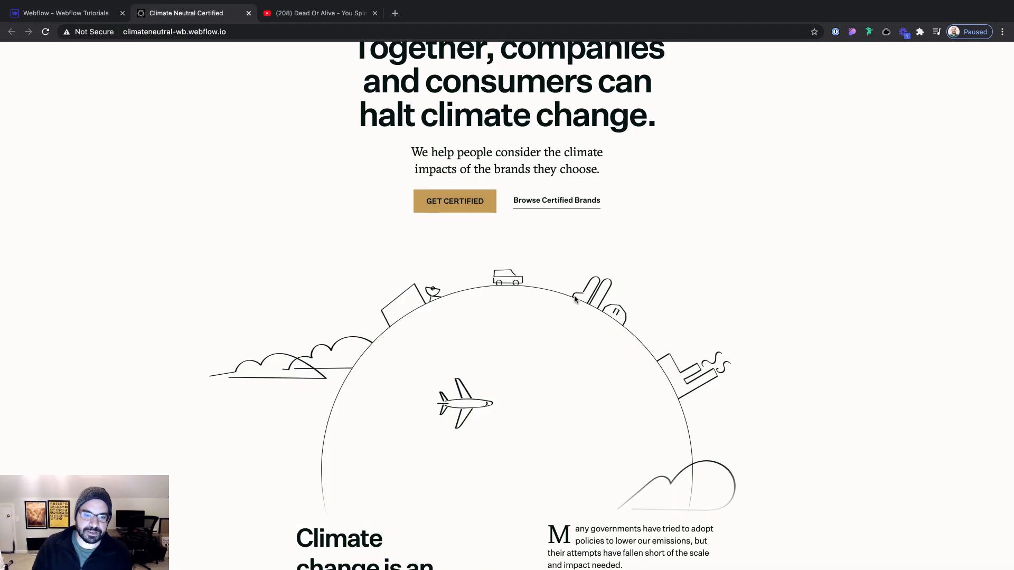
scroll(608, 294, "up", 2)
scroll(577, 294, "down", 3)
scroll(566, 288, "up", 1)
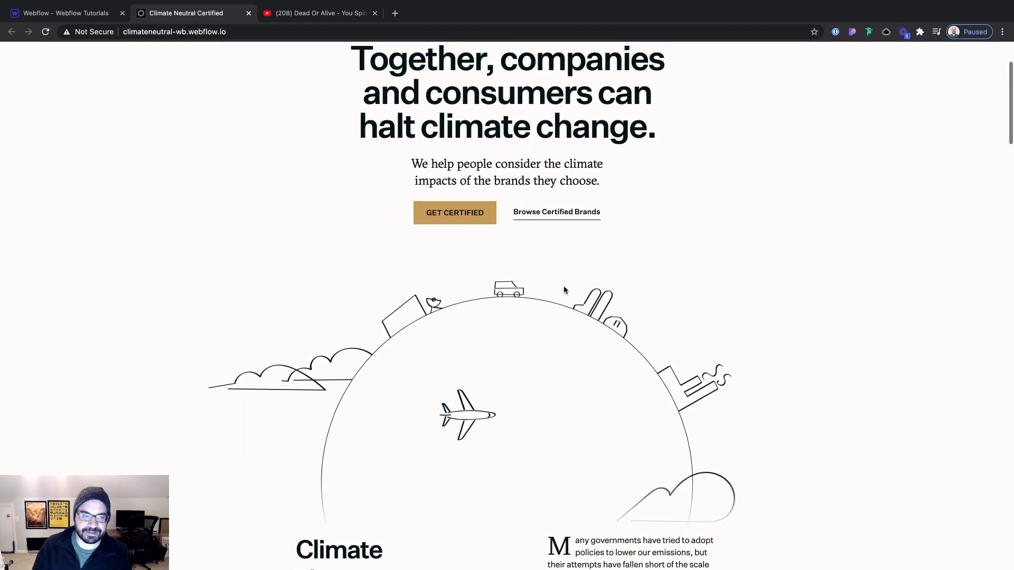
Return to the Webflow project and preview the finished badge rotating as the page scrolls down and up
left_click(104, 14)
key("super+shift+p")
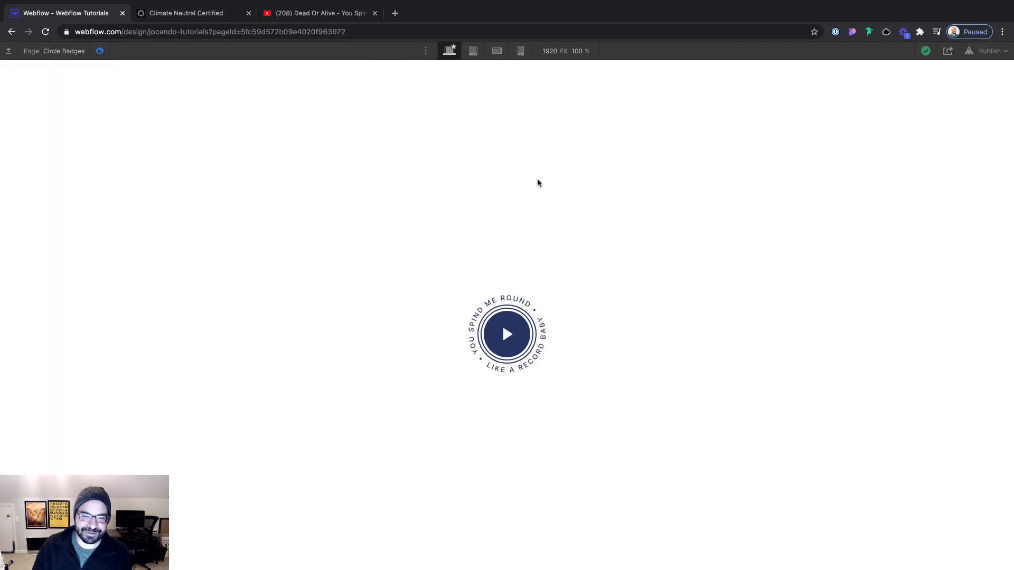
scroll(538, 182, "down", 1)
scroll(538, 182, "up", 3)
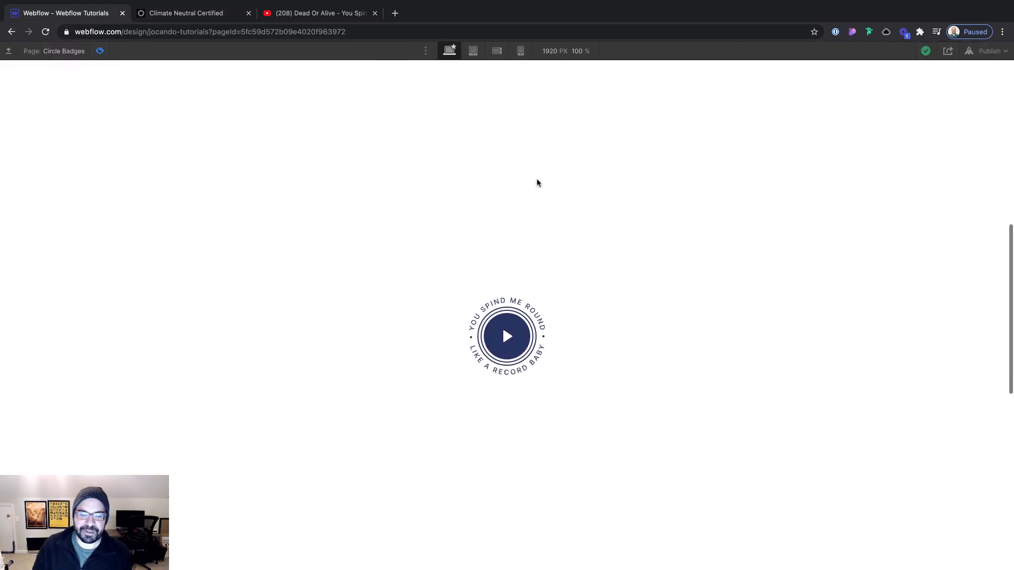